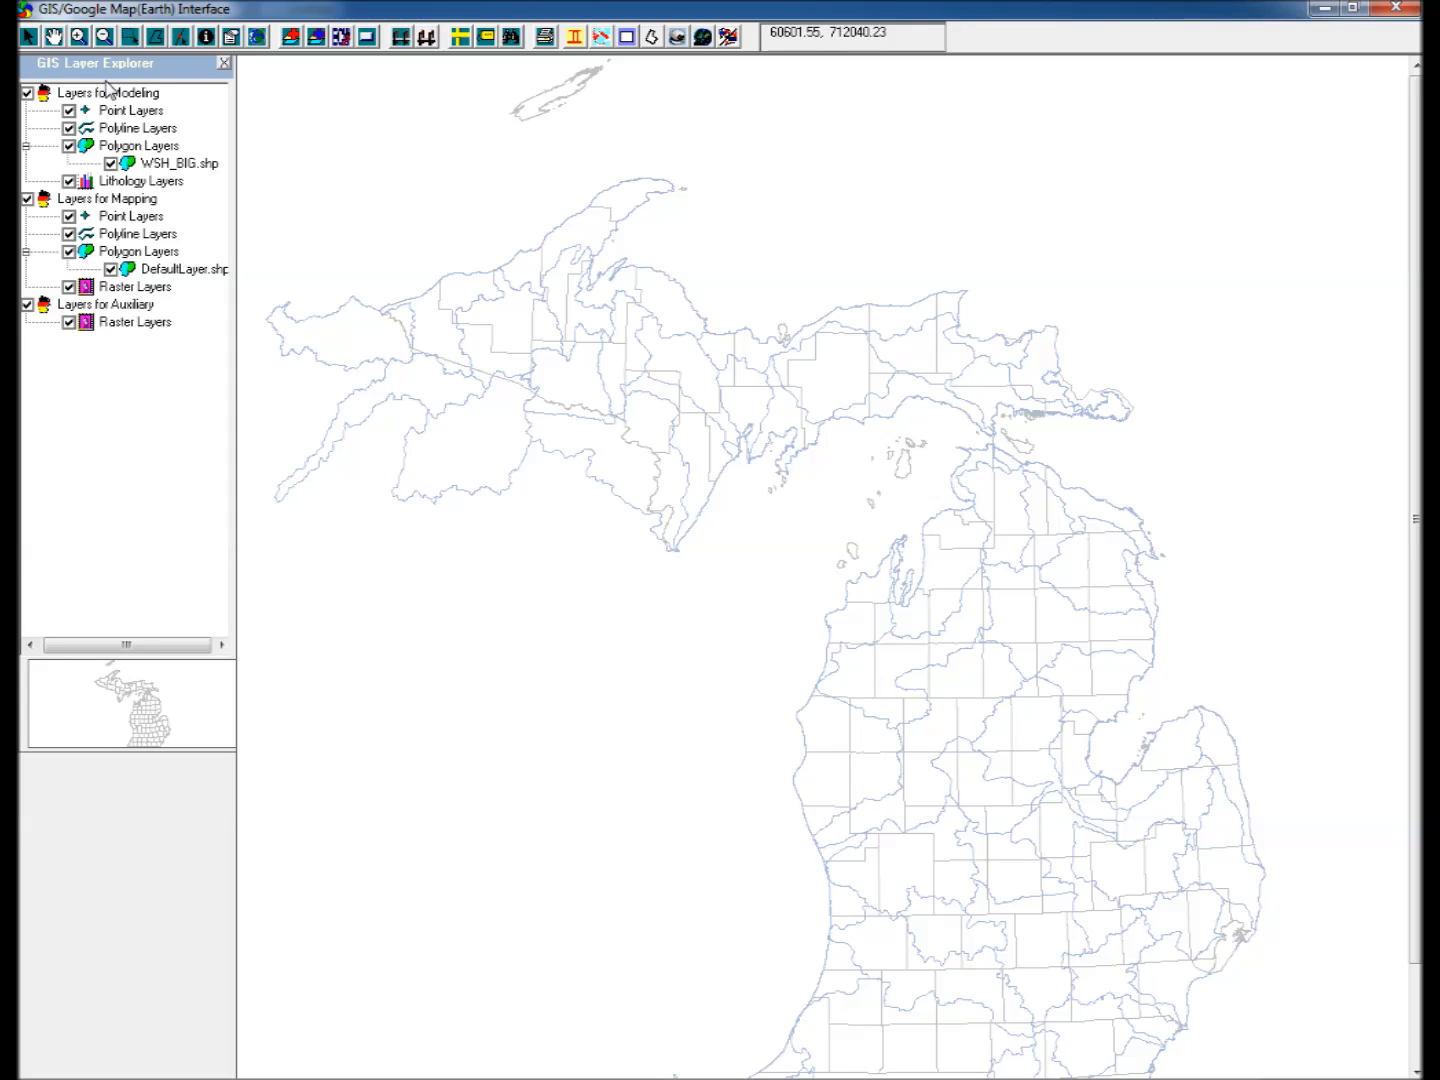
# Add the STREAM_4, STREAM_5 and STREAM_6 shapefiles from the Streams folder as modeling layers.
pyautogui.click(79, 36)
pyautogui.moveTo(812, 869); pyautogui.dragTo(1045, 1061)
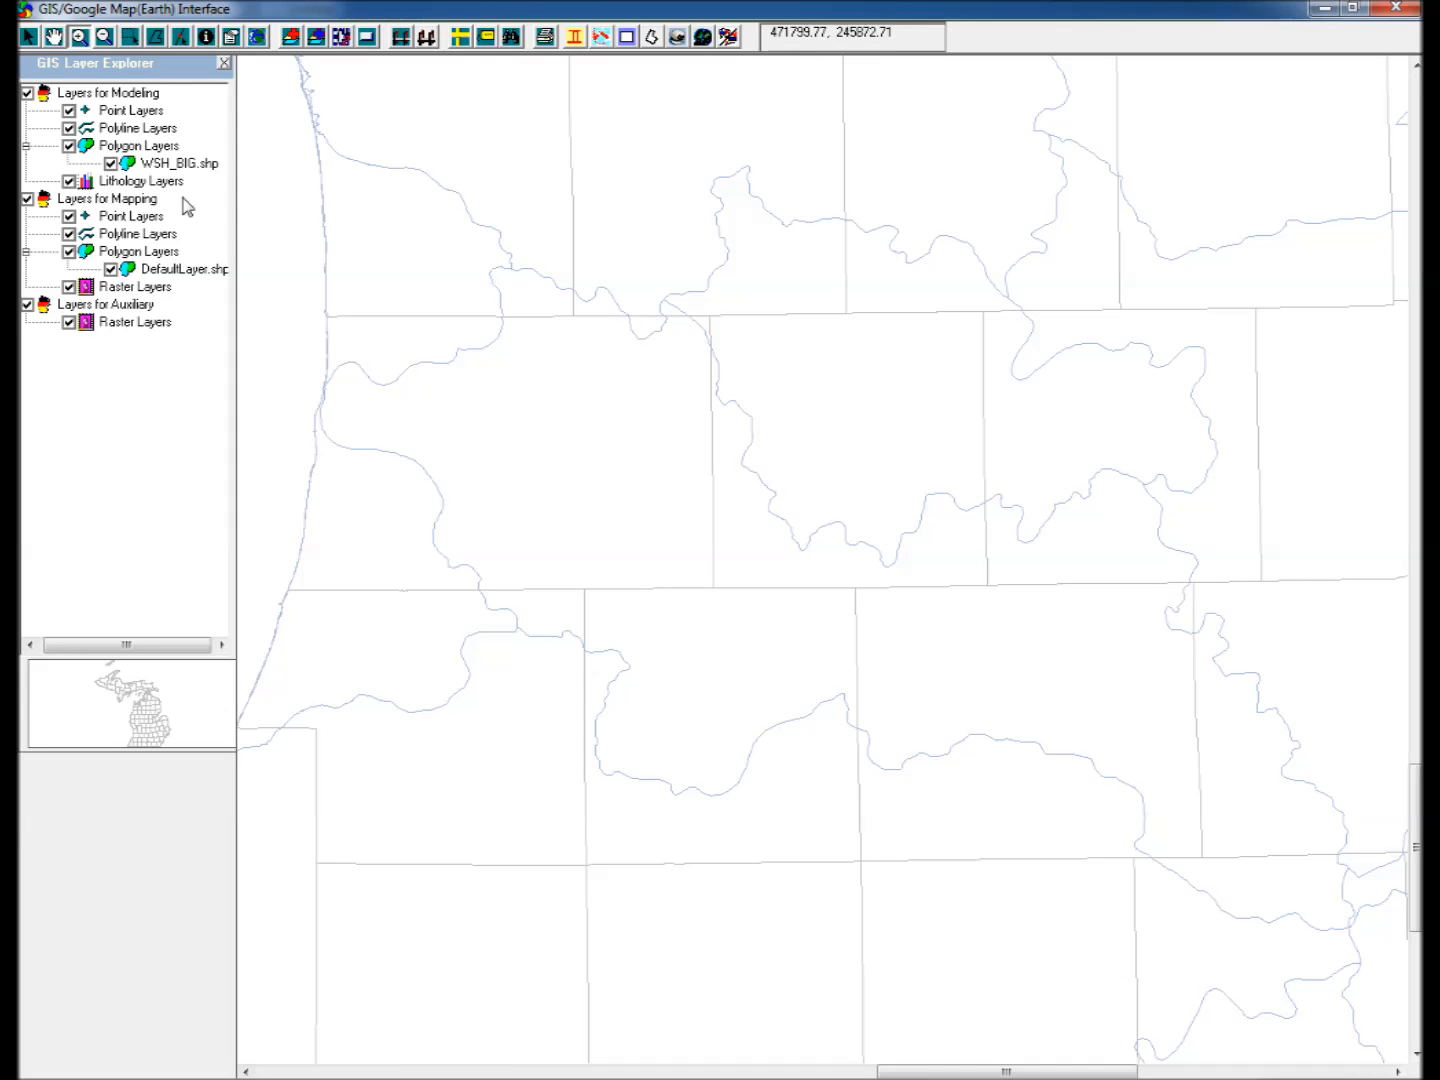
pyautogui.click(290, 37)
pyautogui.click(471, 49)
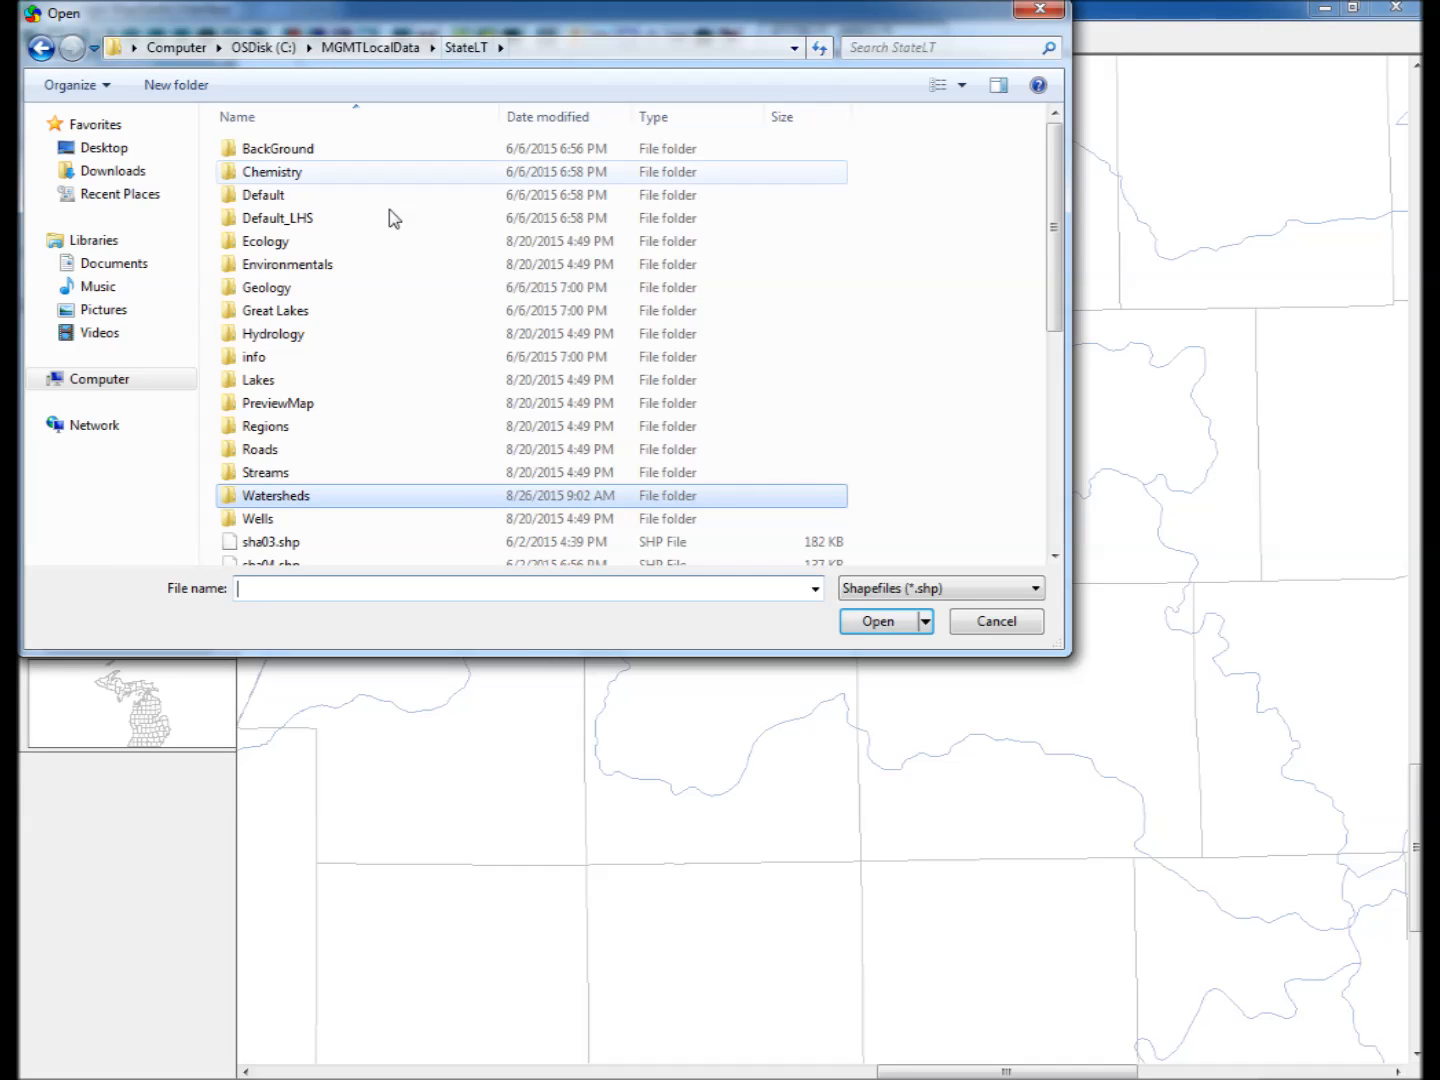
pyautogui.doubleClick(252, 472)
pyautogui.moveTo(353, 214); pyautogui.dragTo(296, 298)
pyautogui.click(869, 621)
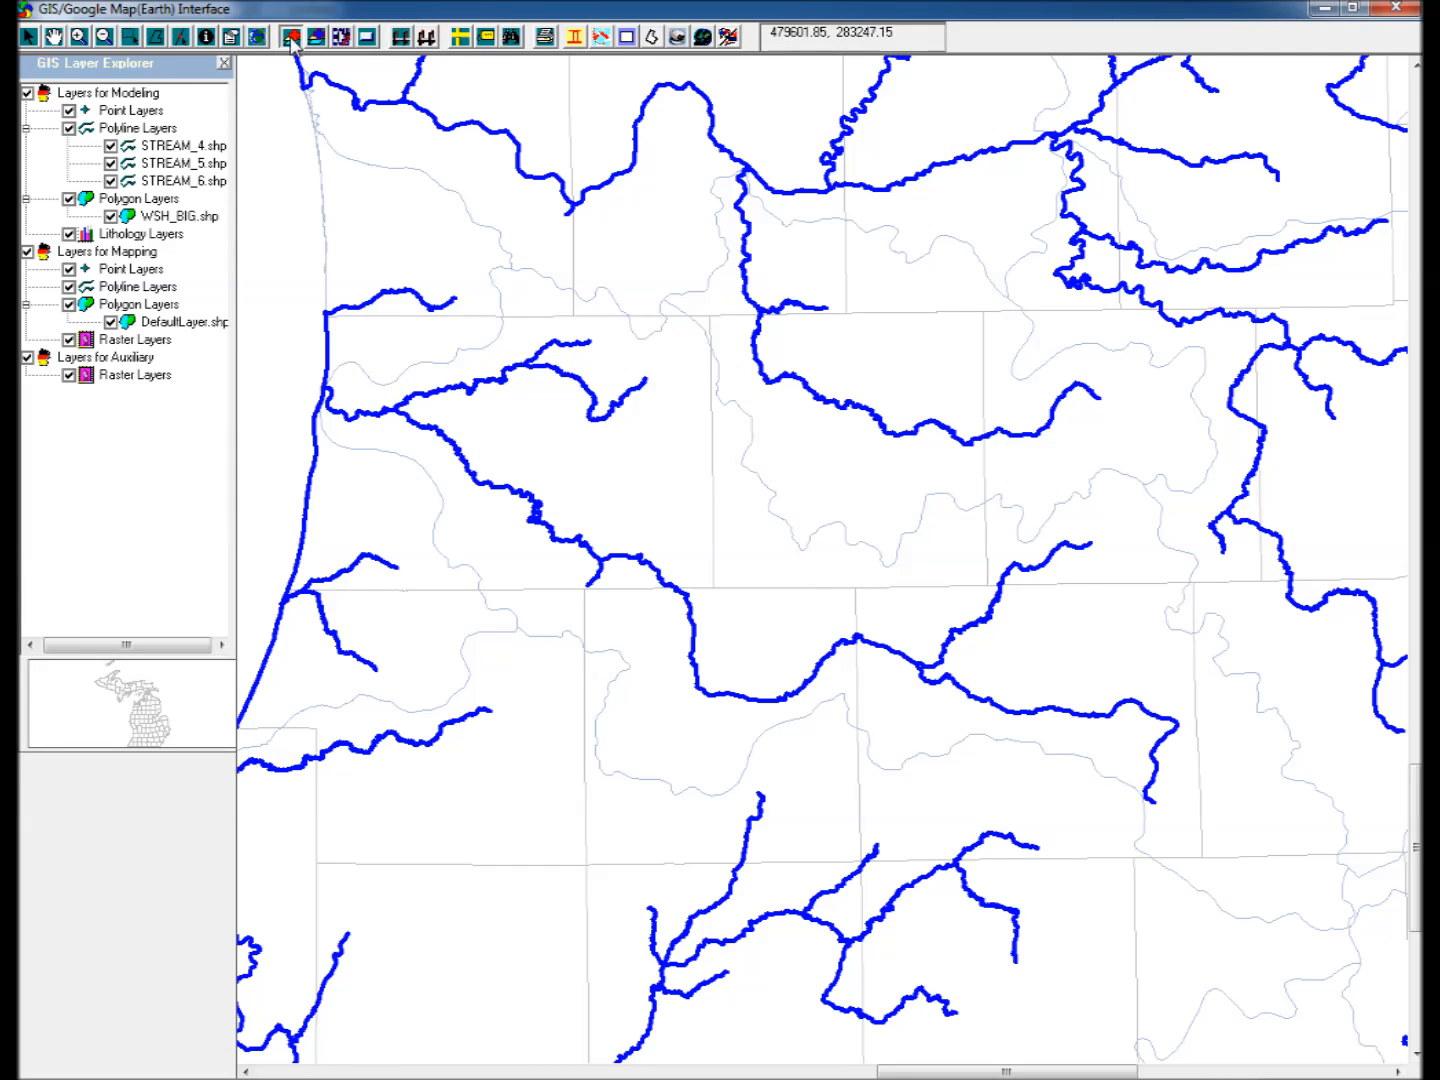
# Add the LAKE_4 to LAKE_7 shapefiles from the Lakes folder as modeling layers.
pyautogui.click(290, 37)
pyautogui.click(468, 47)
pyautogui.doubleClick(259, 383)
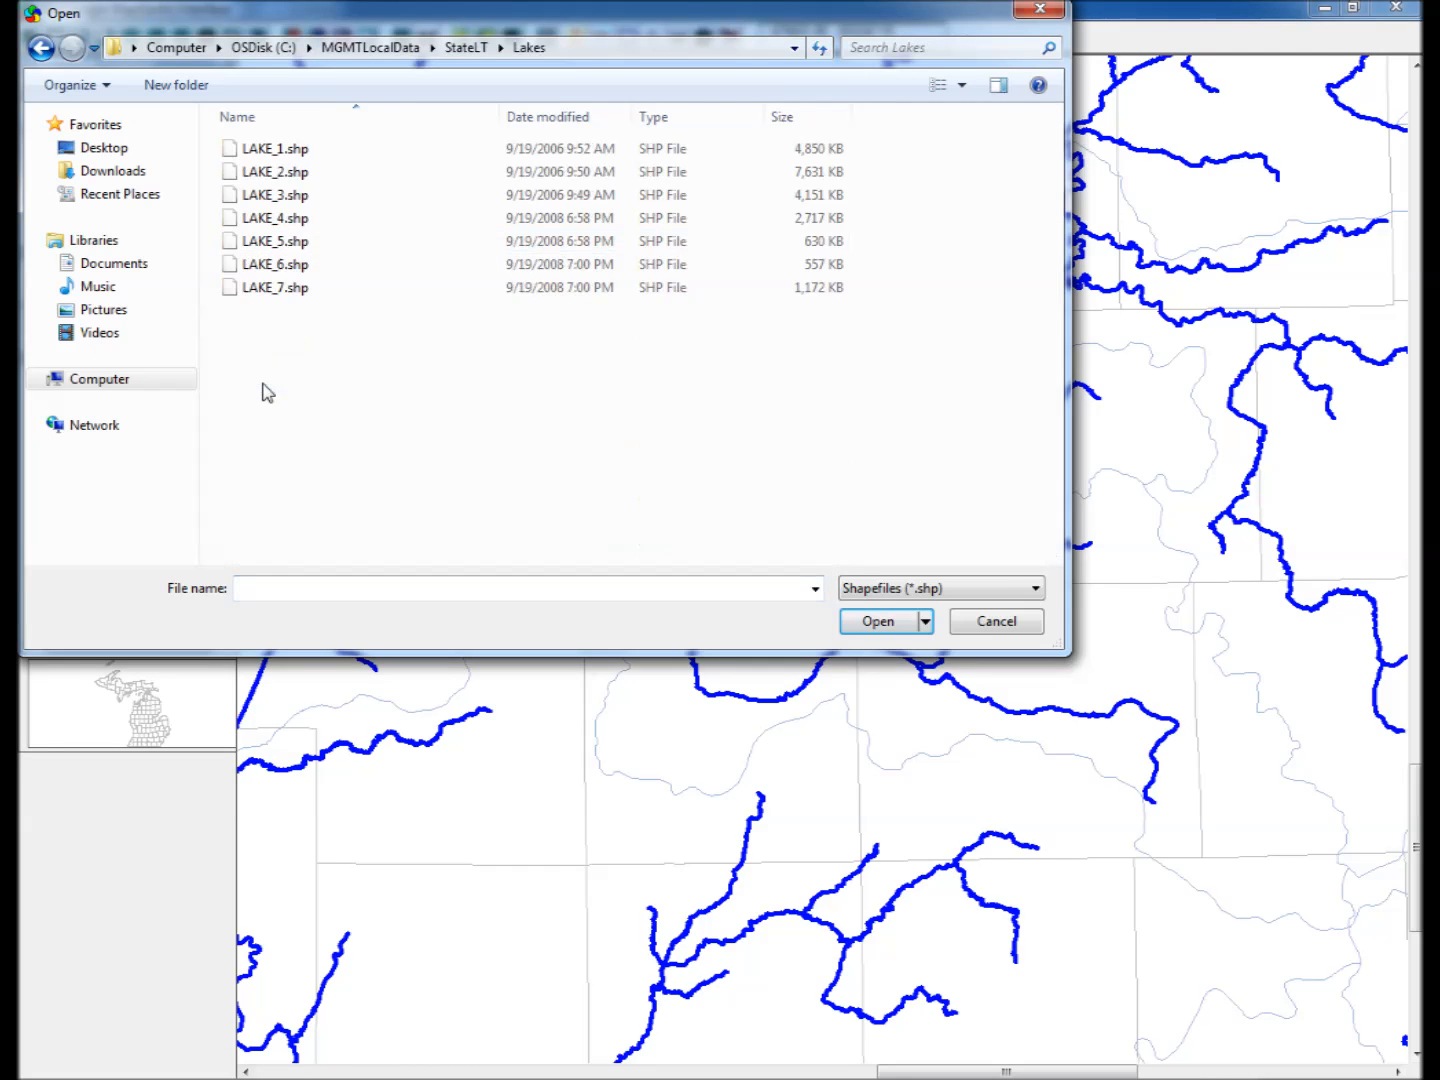
pyautogui.moveTo(331, 216)
pyautogui.mouseDown()
pyautogui.moveTo(289, 265)
pyautogui.moveTo(278, 315)
pyautogui.mouseUp()
pyautogui.click(880, 621)
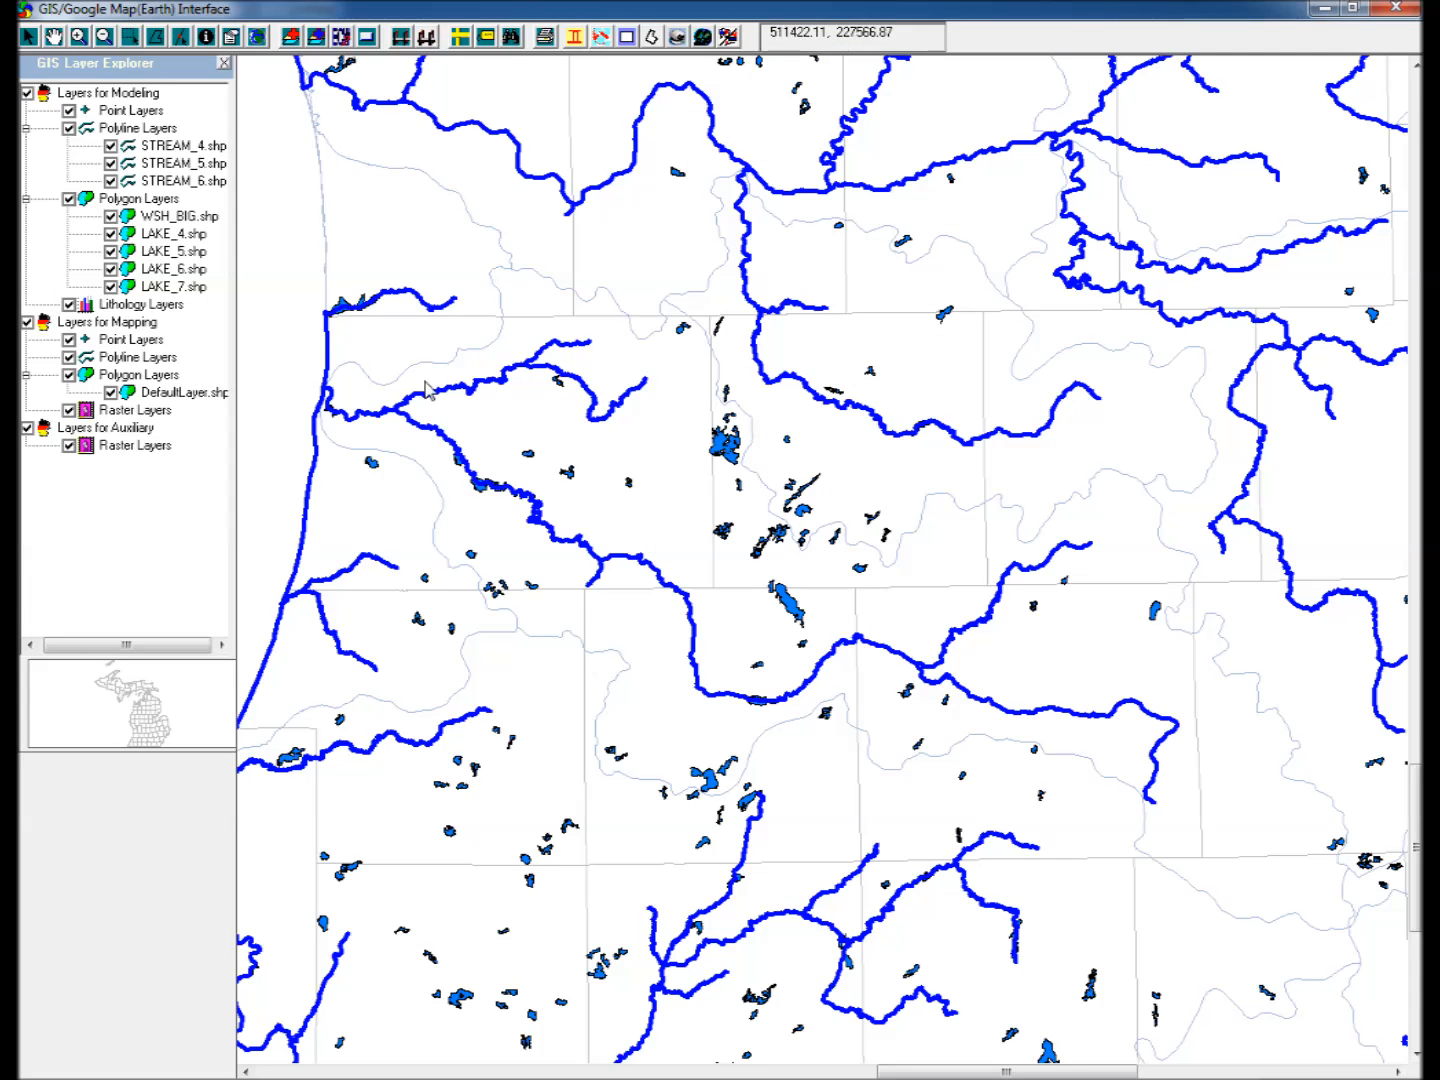
# Select the watershed polygon in the middle of the zoomed map from WSH_BIG.shp, including all checked modeling layers within the selection box.
pyautogui.click(179, 218)
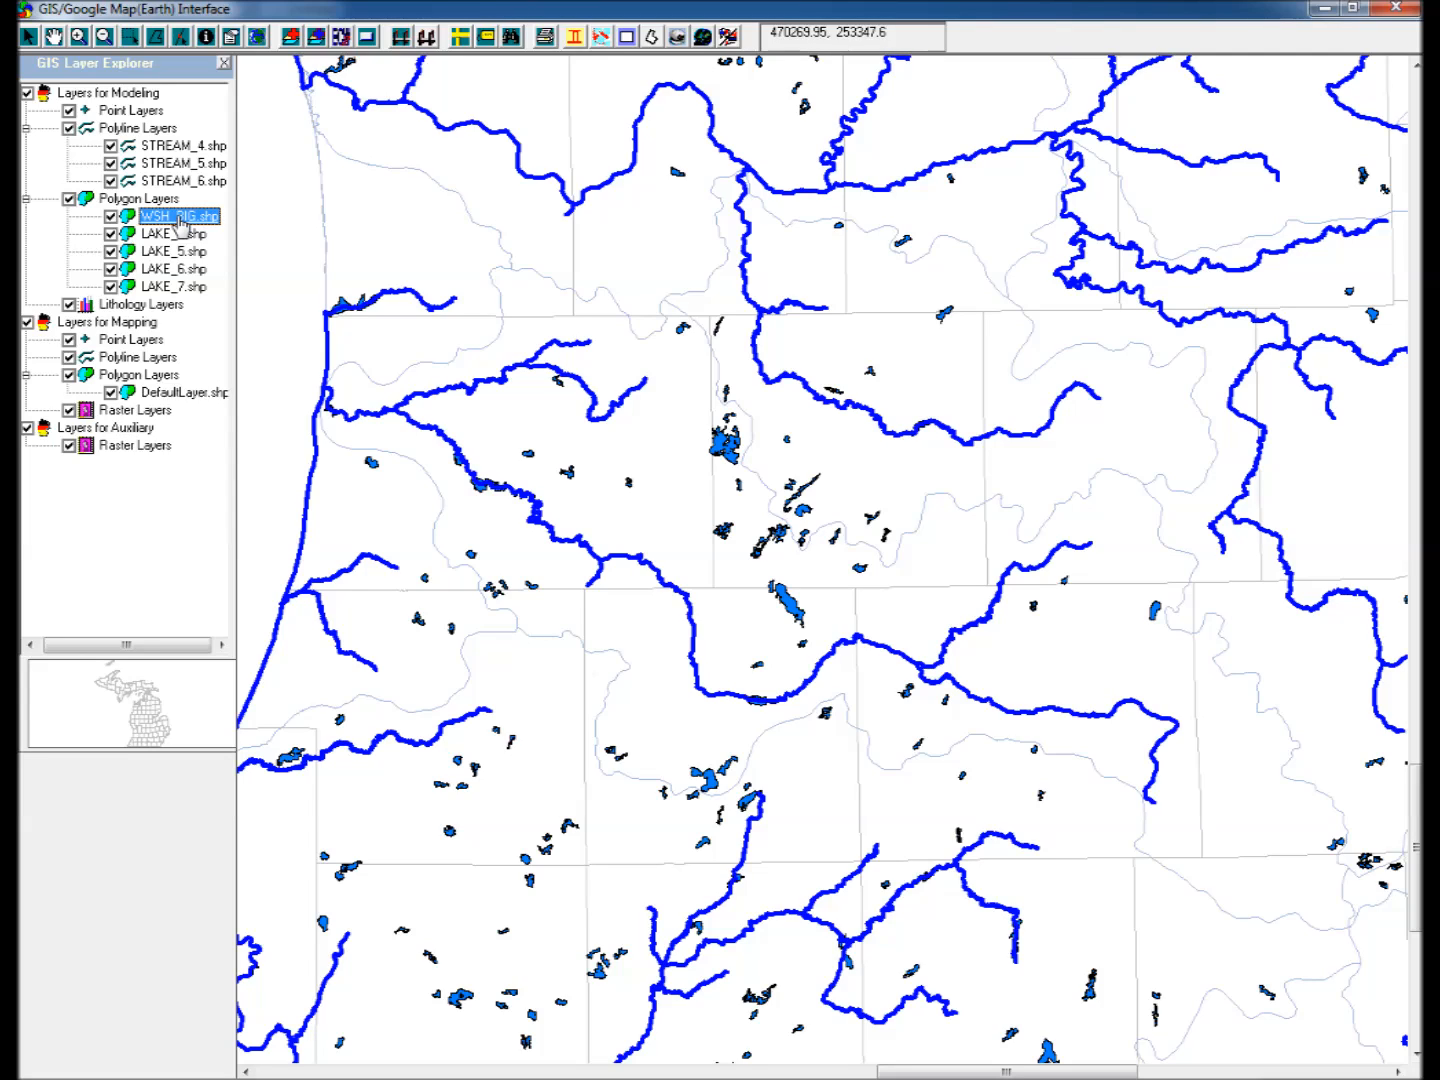
pyautogui.click(131, 36)
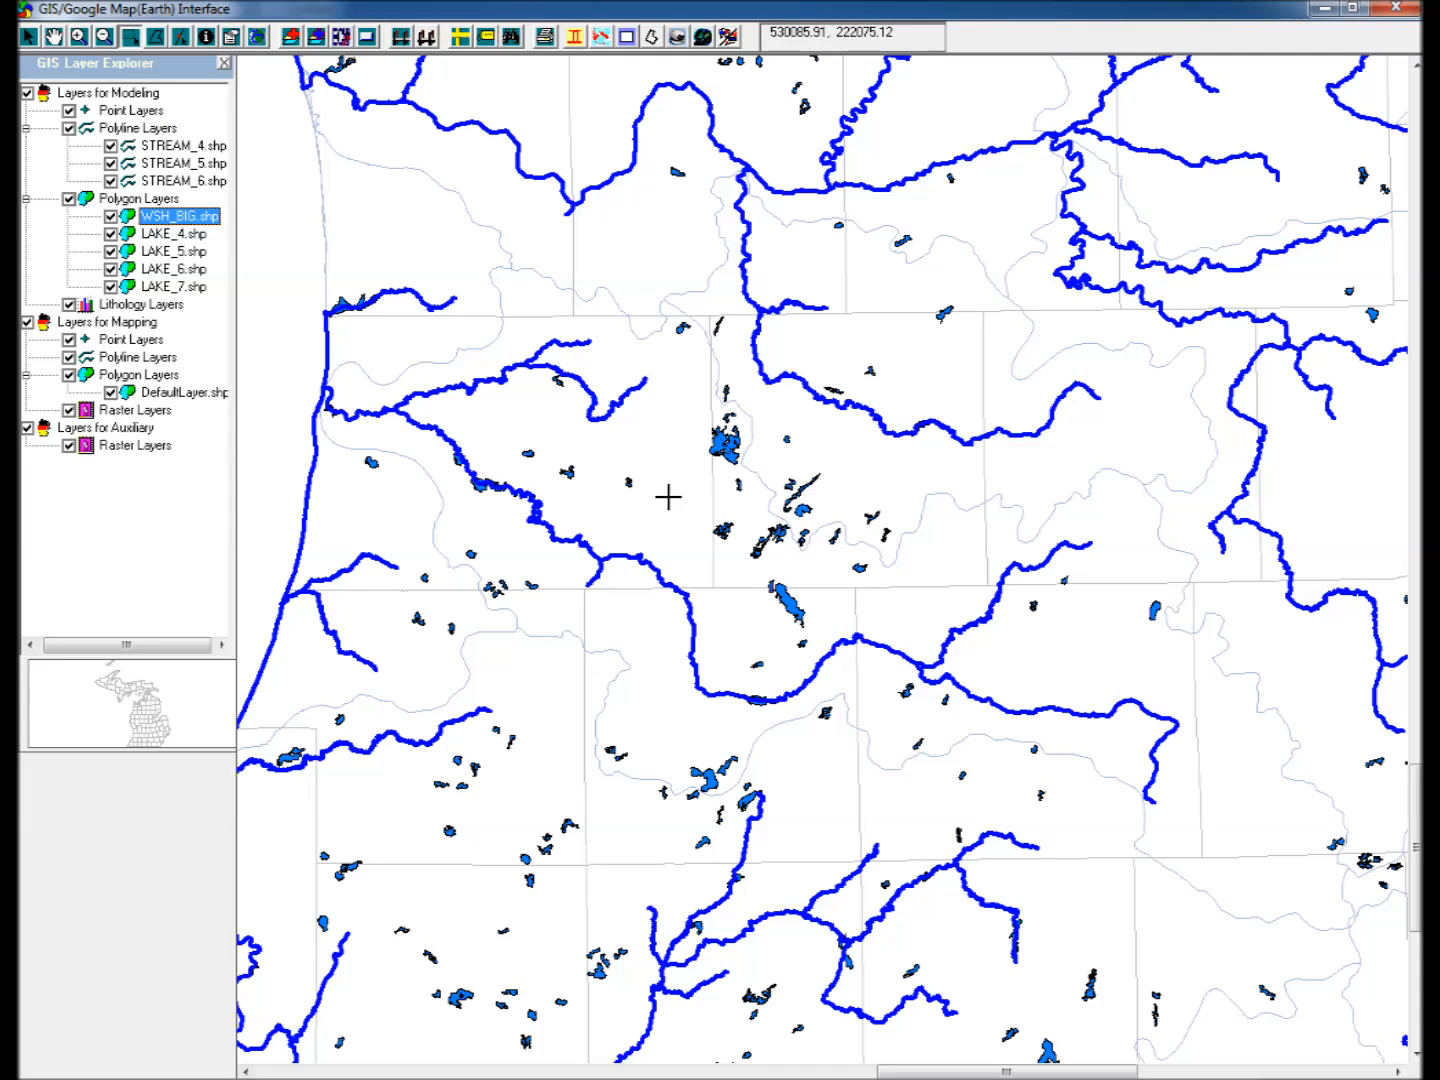
pyautogui.moveTo(670, 495); pyautogui.dragTo(818, 631)
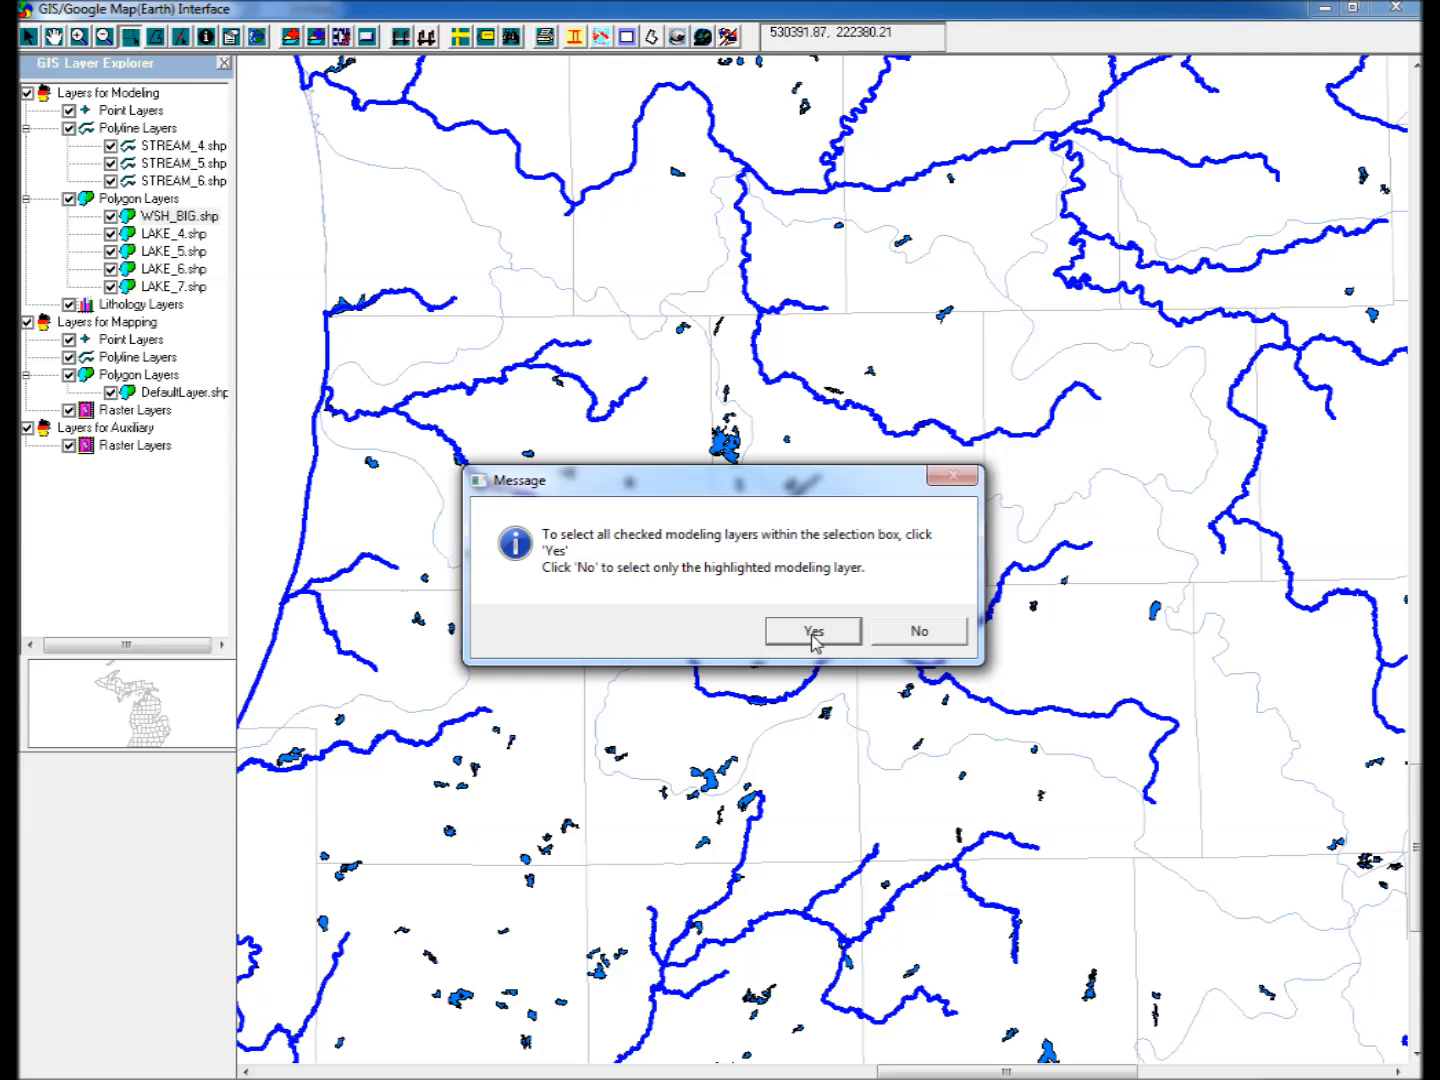
pyautogui.click(814, 633)
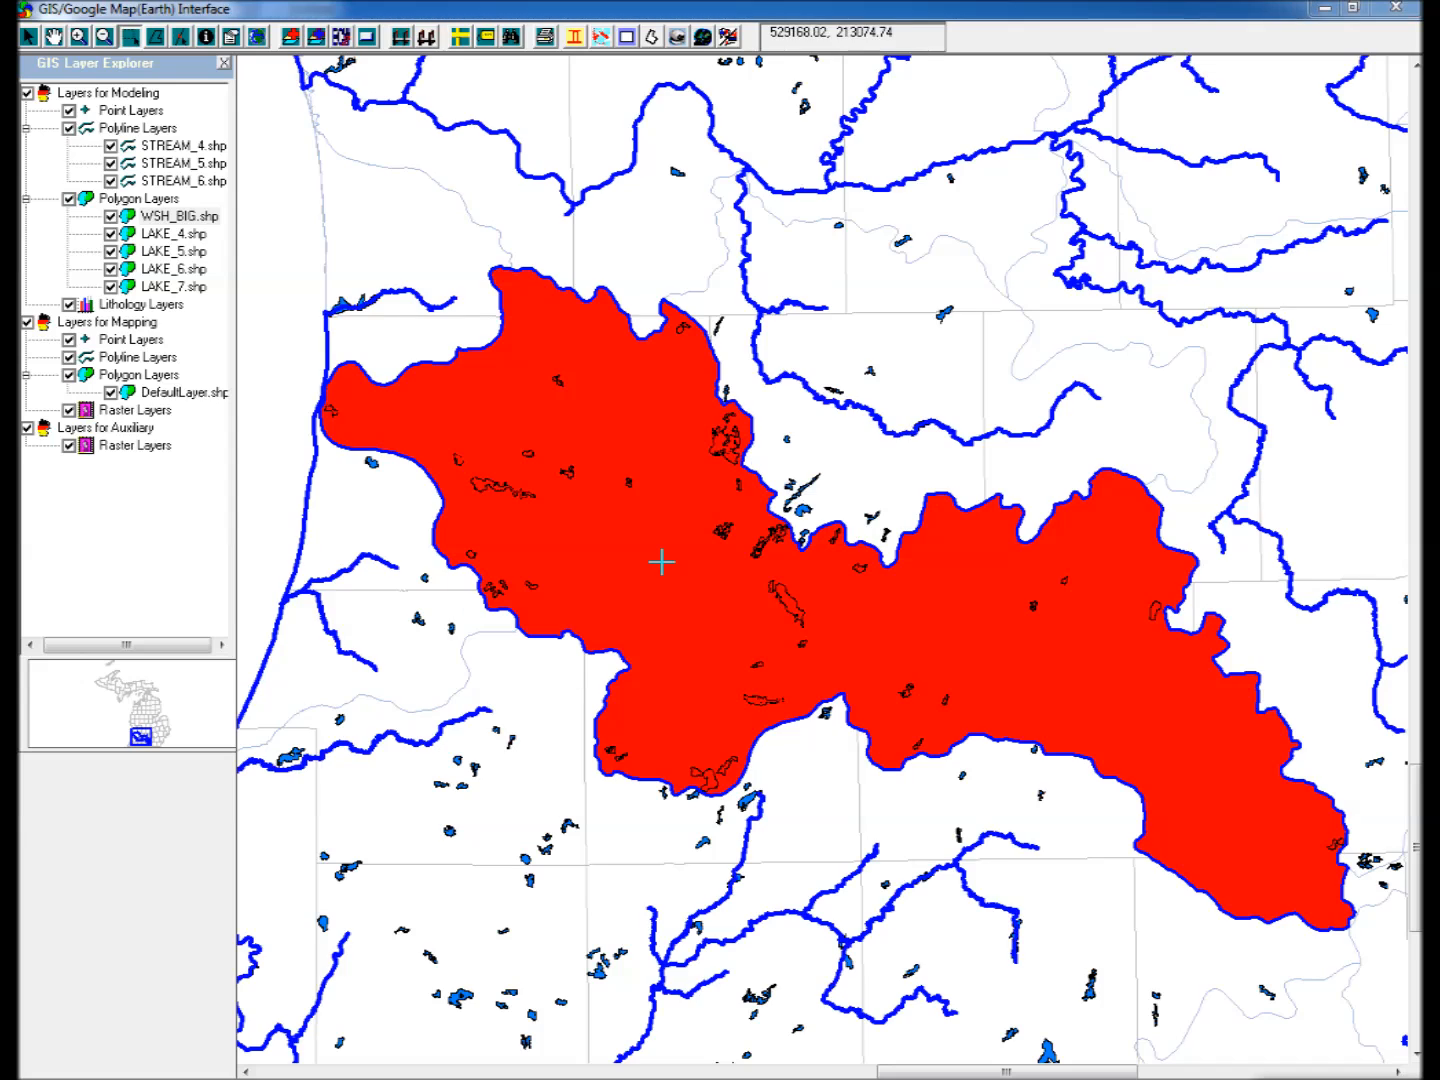
# Bring the selection into the modeling environment, setting polylines to import as head-dependent flux streams with two-way, stream-order-based leakance.
pyautogui.click(400, 38)
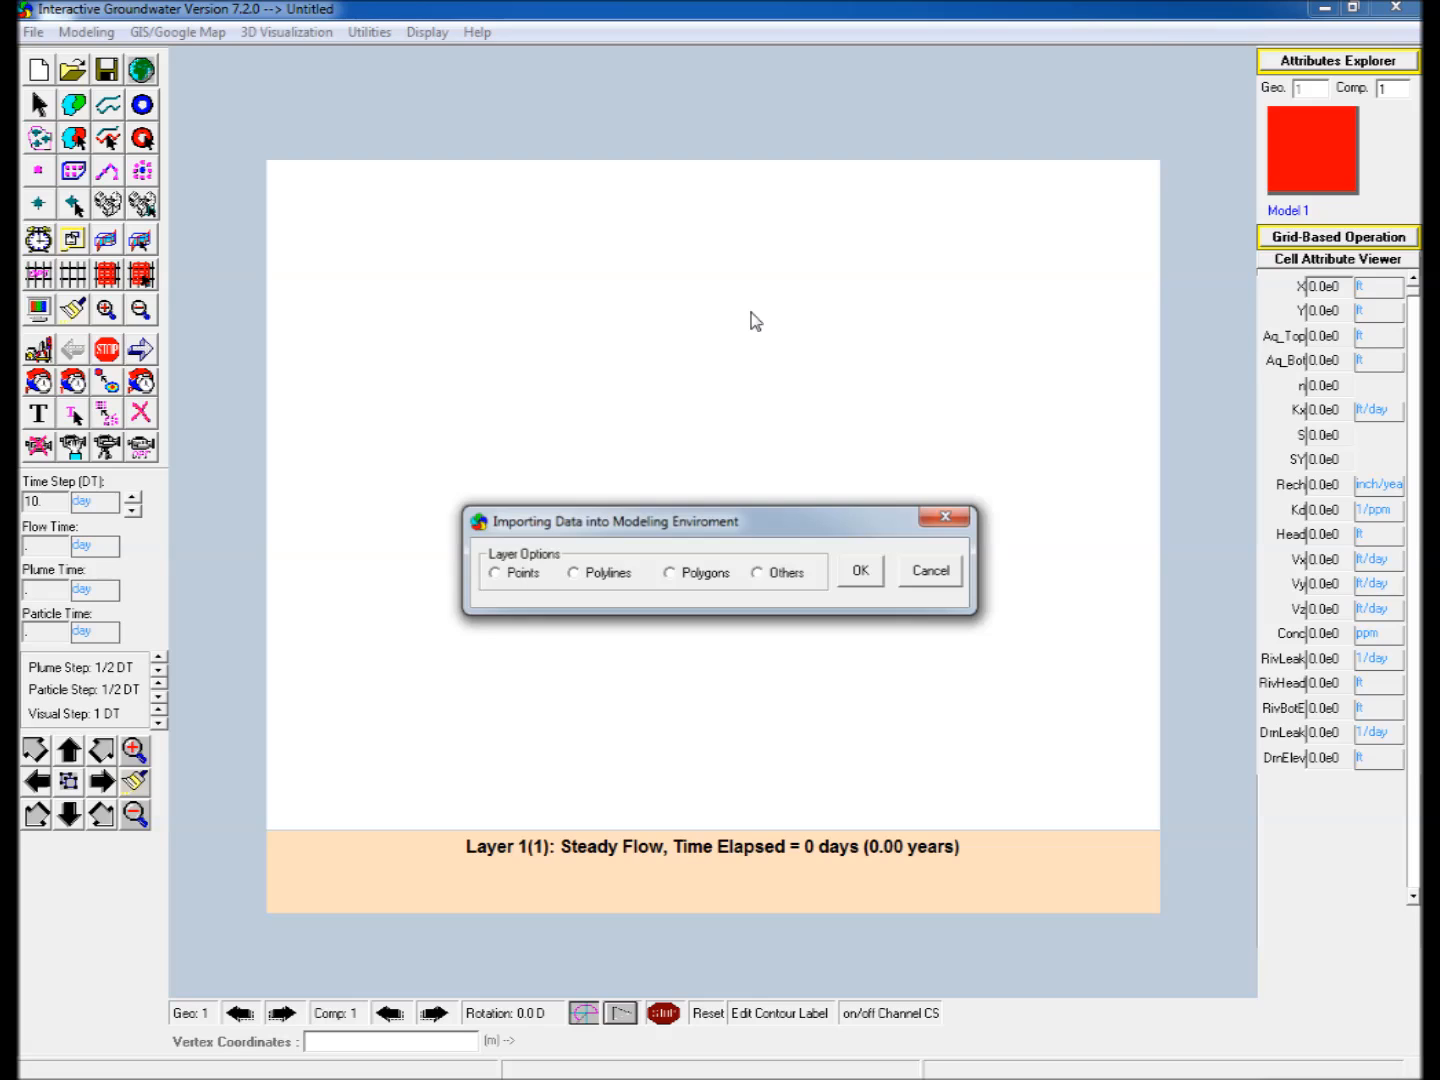
pyautogui.moveTo(777, 521); pyautogui.dragTo(829, 312)
pyautogui.click(627, 365)
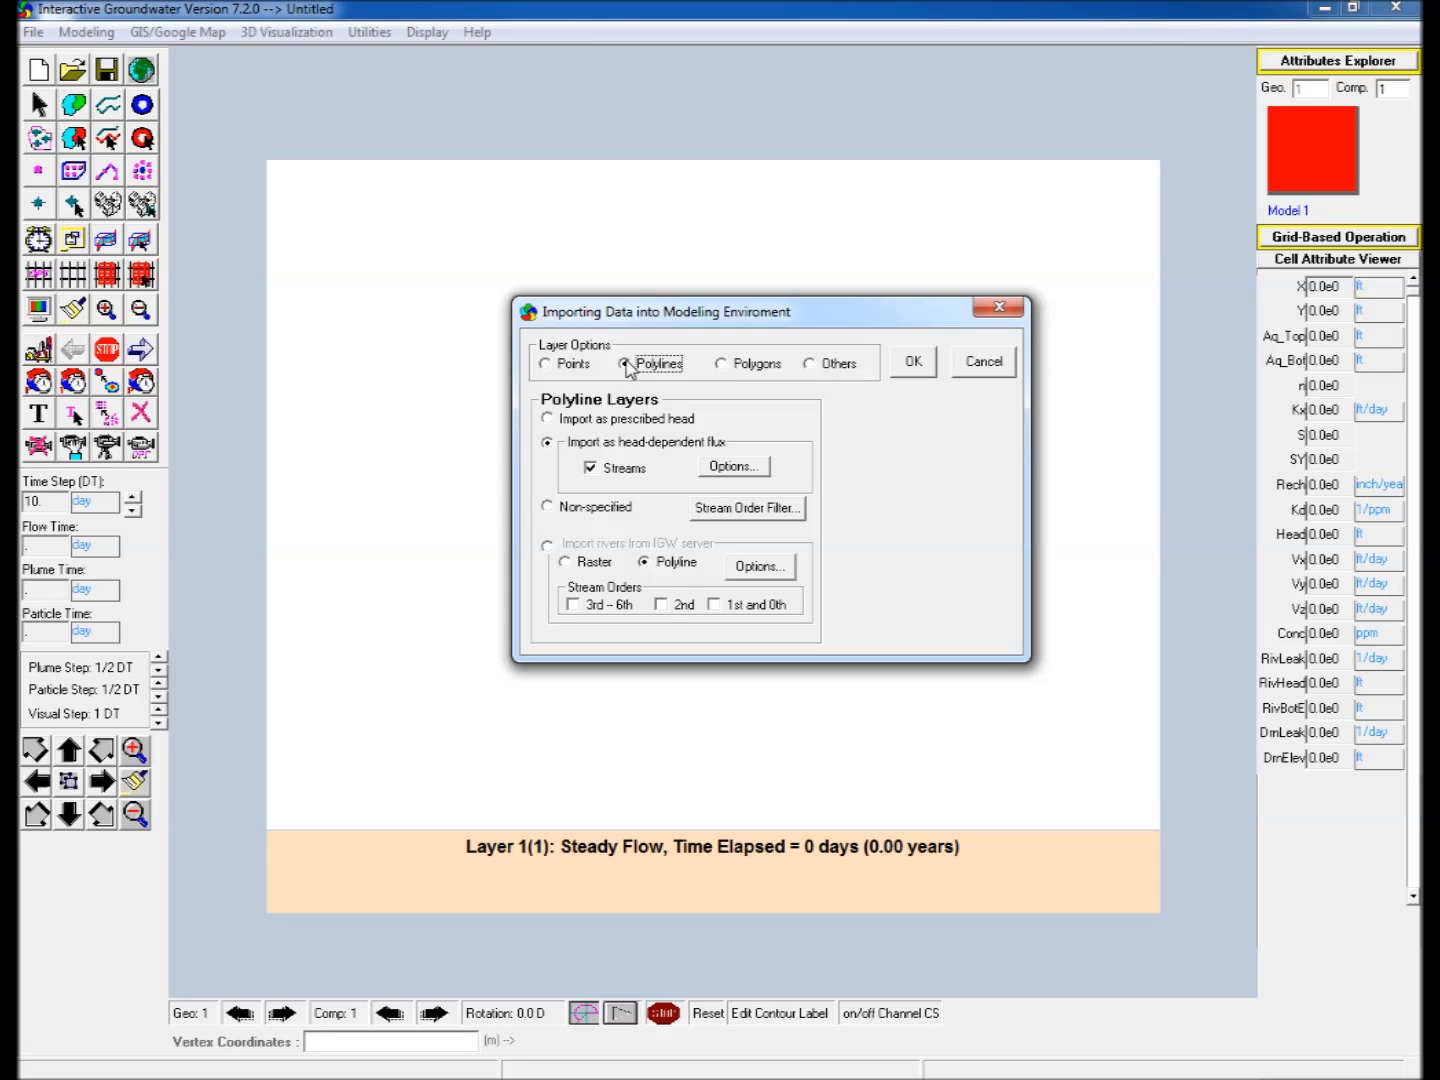
pyautogui.click(725, 468)
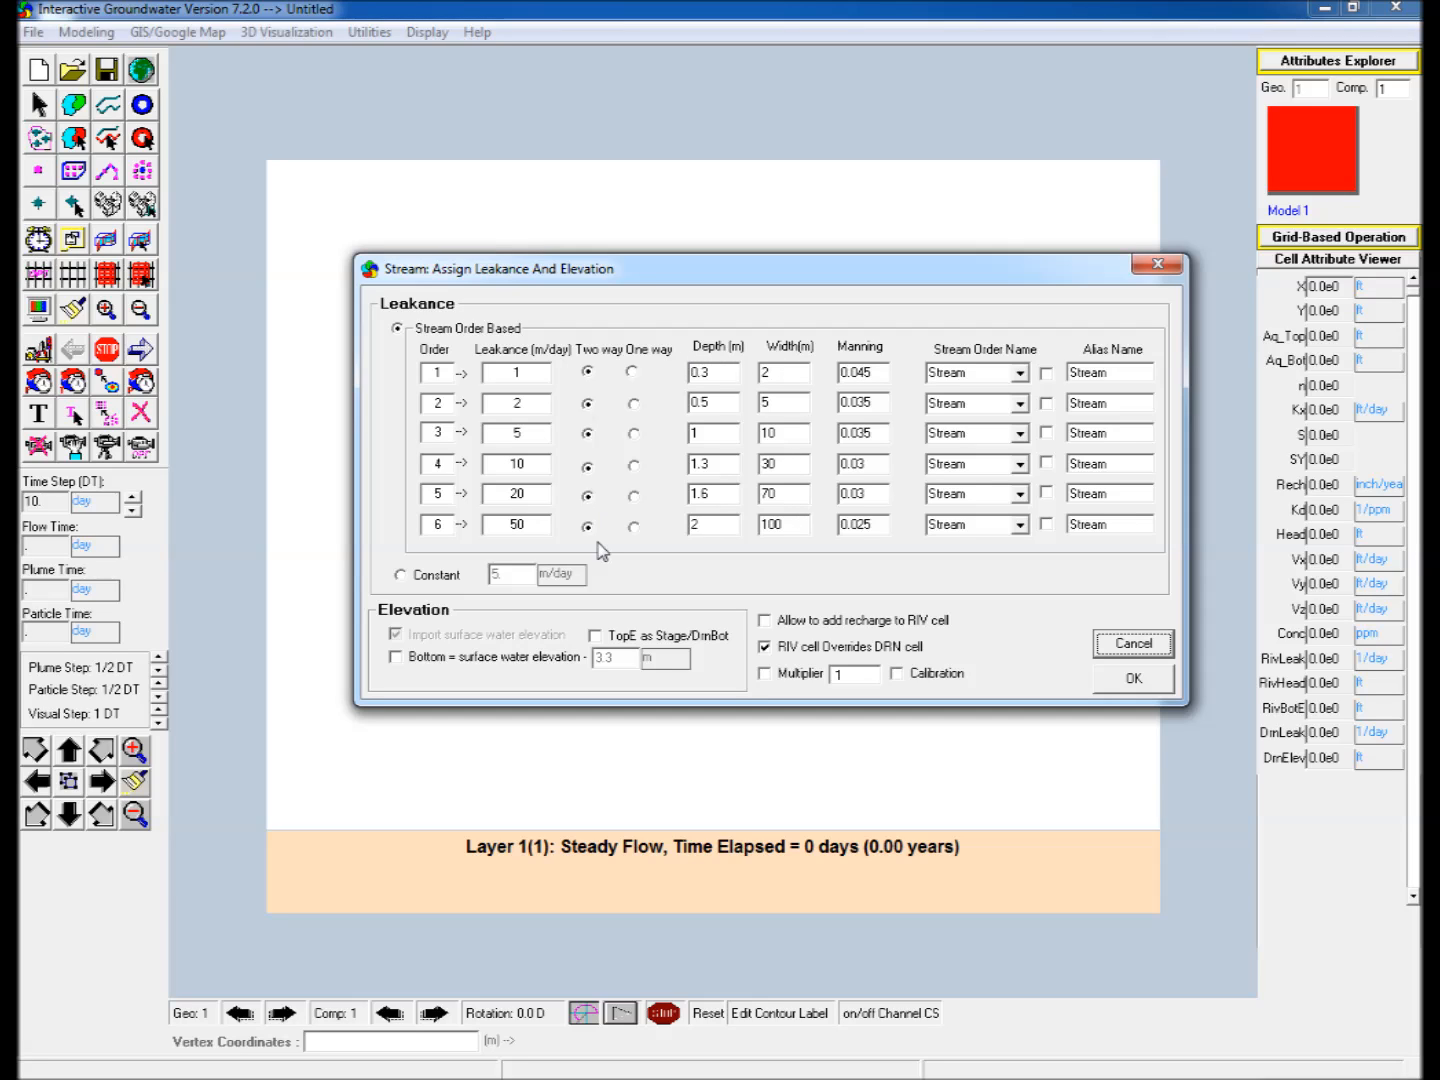
pyautogui.click(1118, 680)
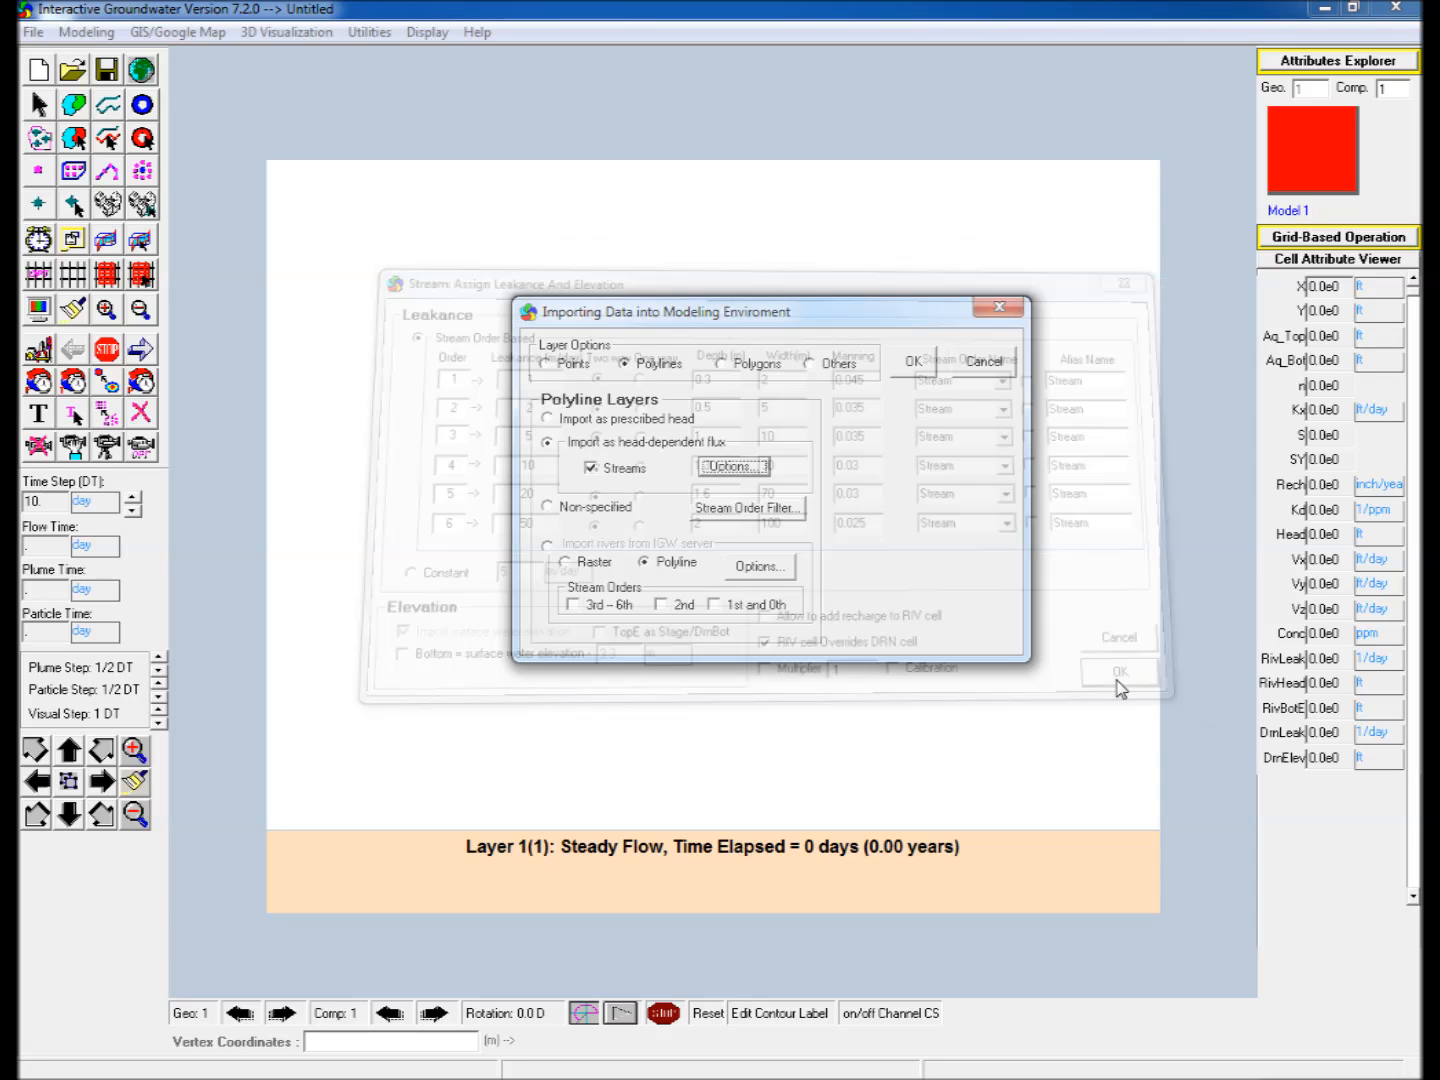
# Set polygons to import as prescribed or head-dependent flux with percentile-based two-way lake leakance, and complete the import.
pyautogui.click(721, 364)
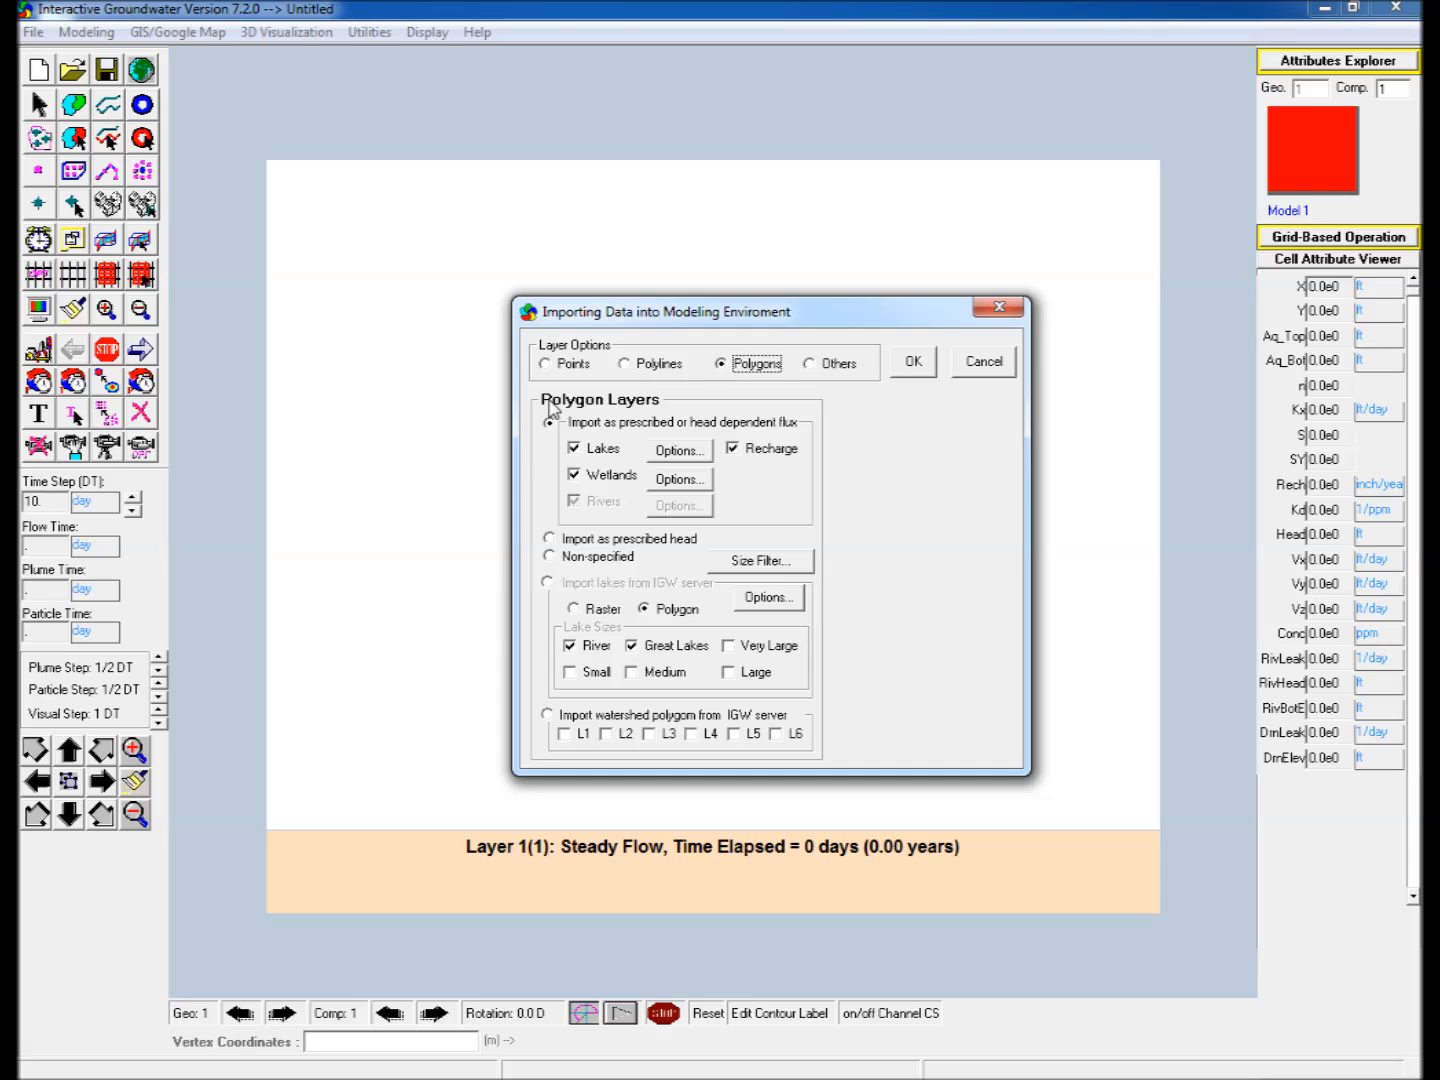
pyautogui.click(668, 453)
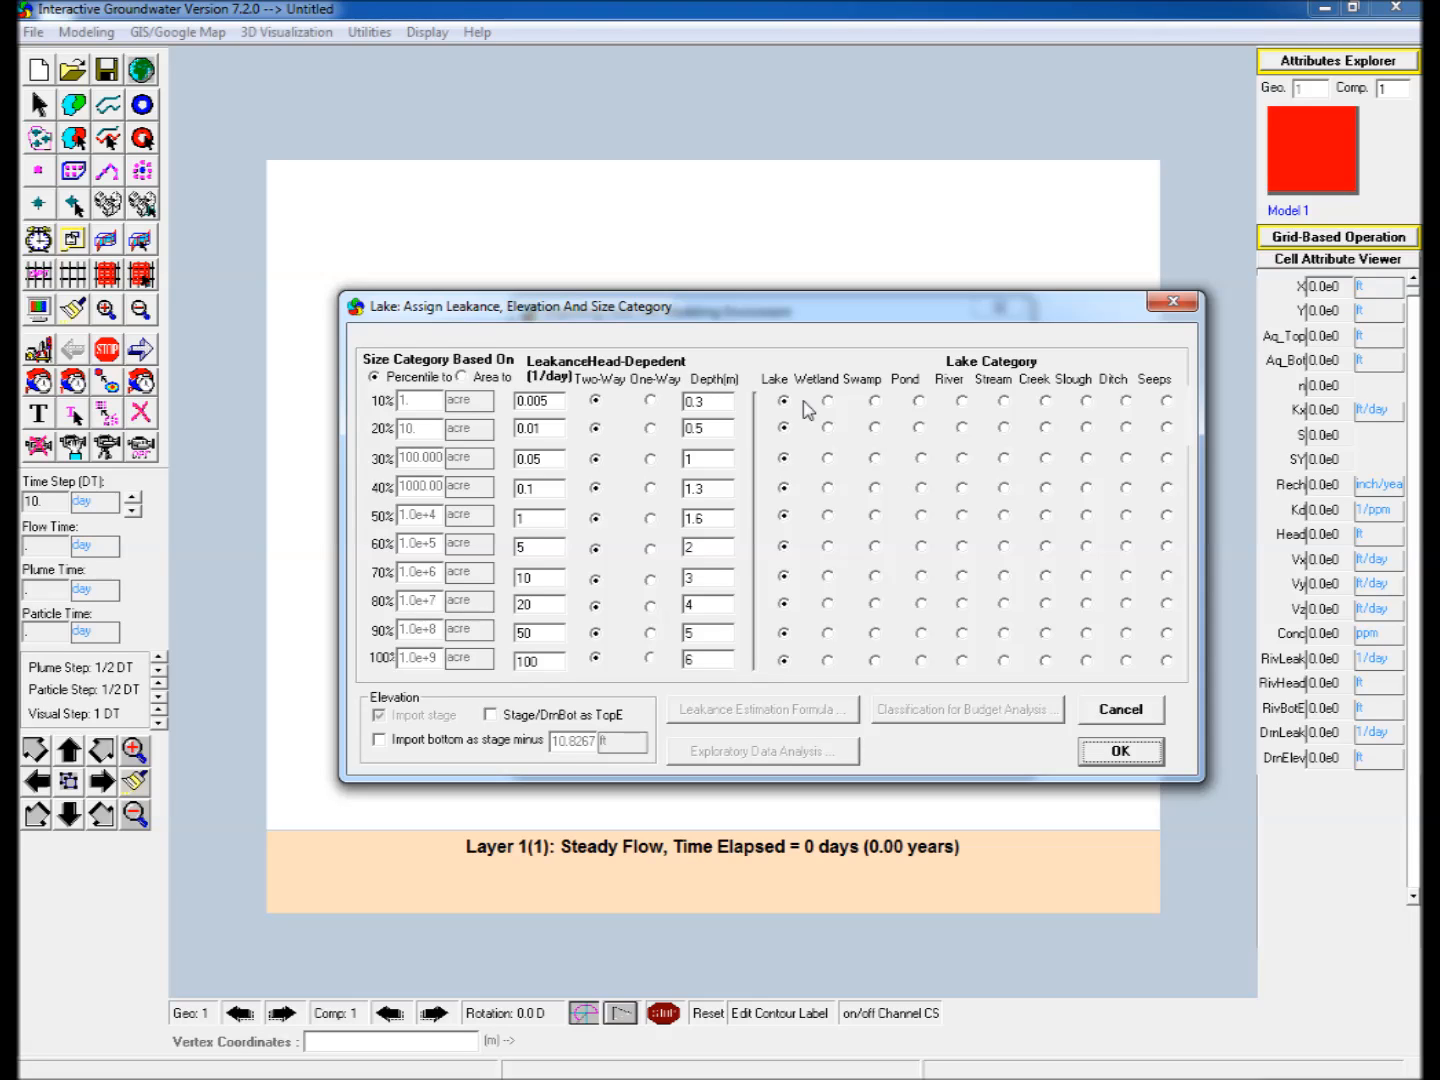
pyautogui.click(1120, 751)
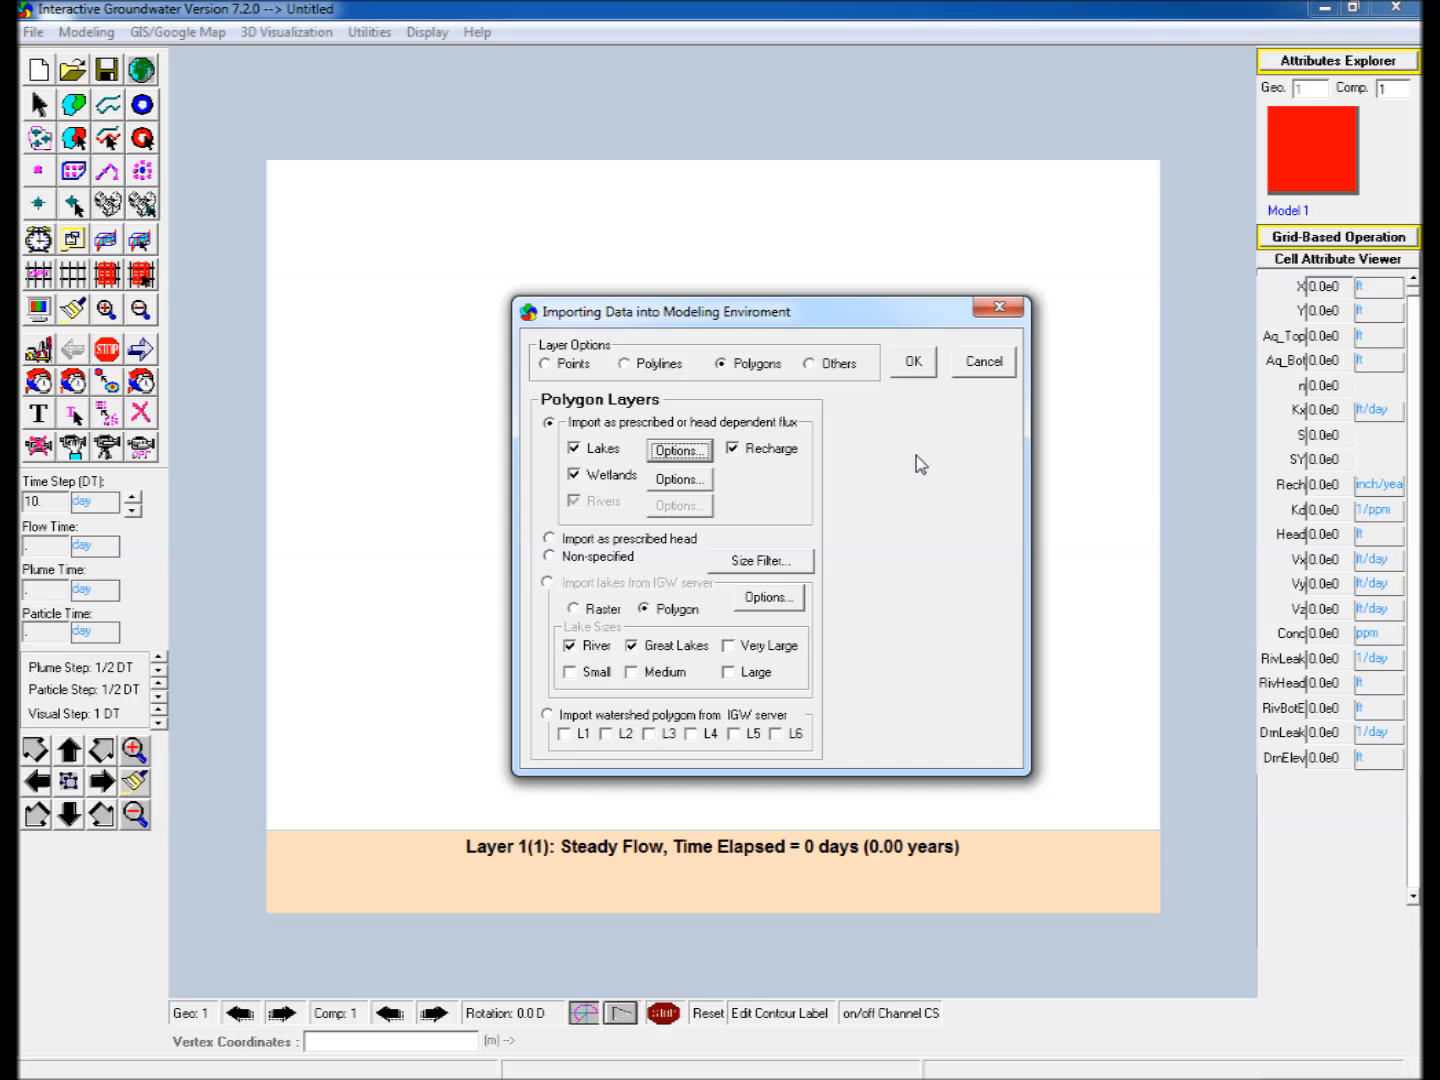
pyautogui.click(914, 363)
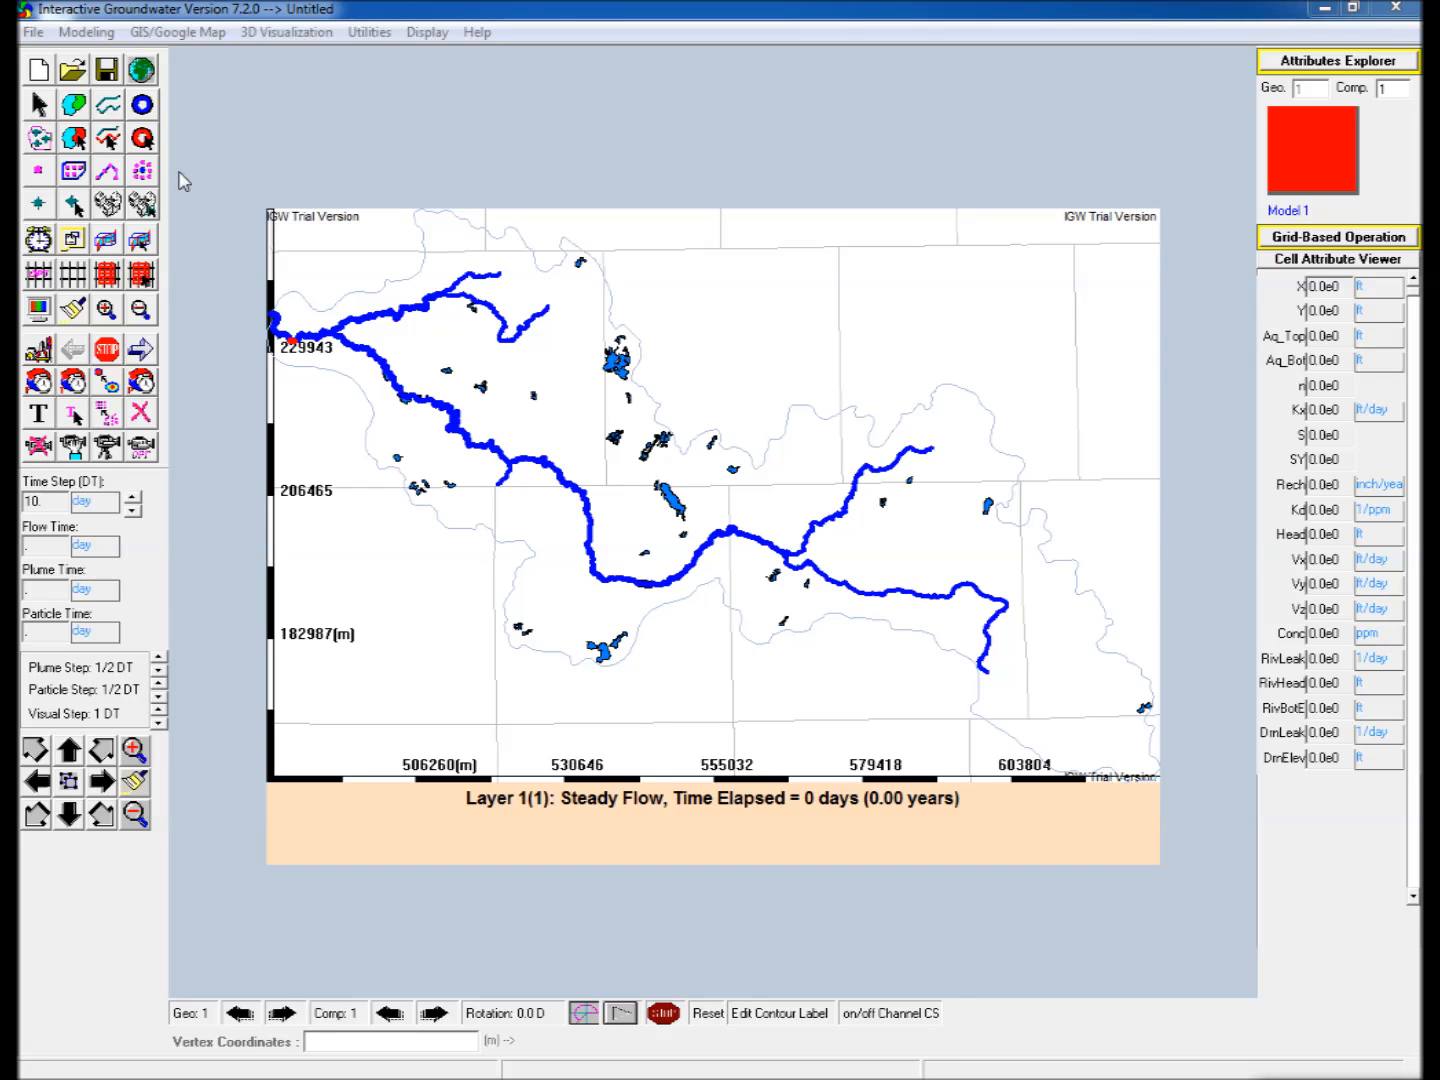
# Enable conductivity for Zone 2 in the Attributes Explorer, using the Drift_K2 raster from the IGW server.
pyautogui.click(1337, 59)
pyautogui.moveTo(1315, 250); pyautogui.dragTo(739, 96)
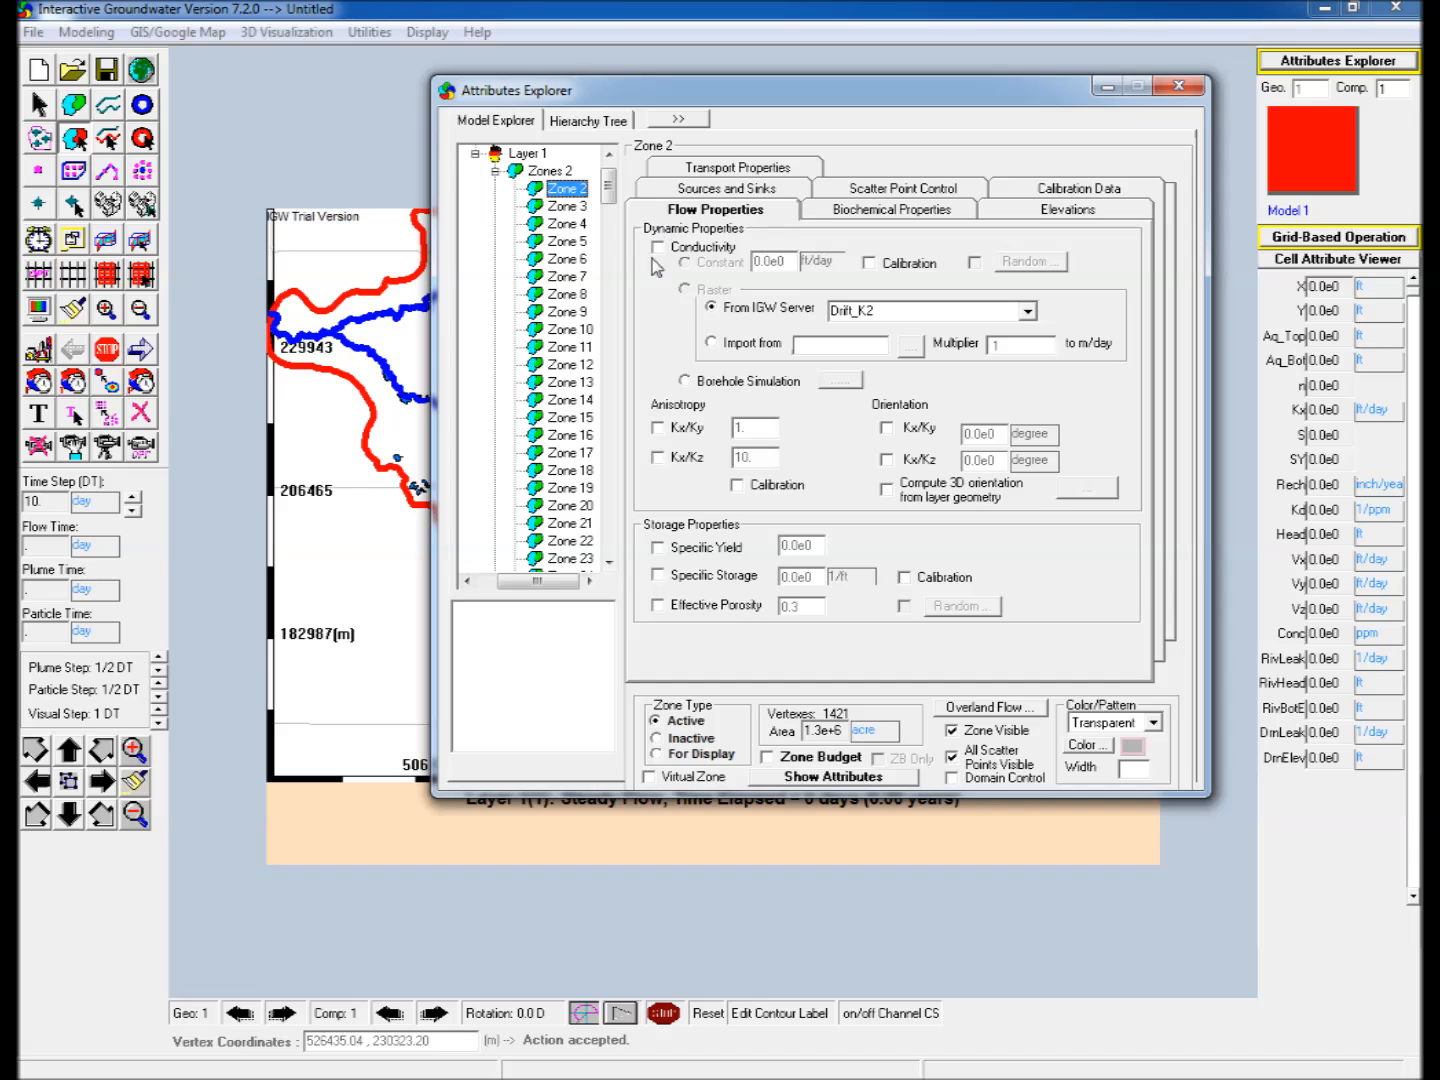
pyautogui.click(658, 247)
pyautogui.click(685, 289)
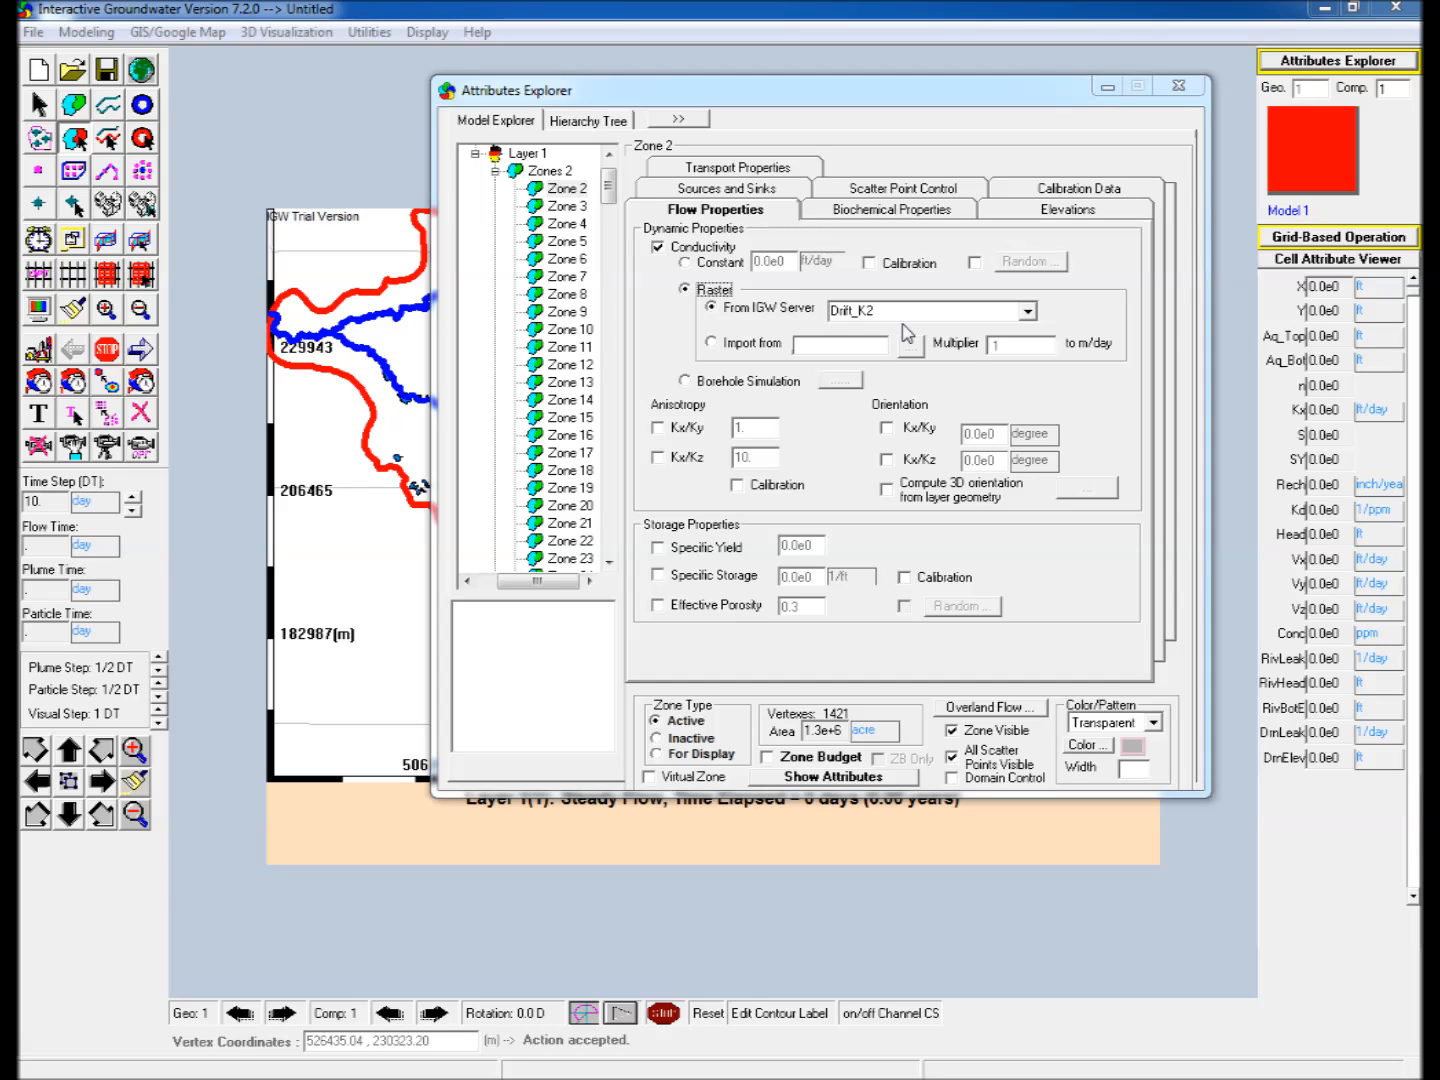
# Assign Zone 2 raster elevations: the IGW server DEM by grid for the top and Rock Top for the bottom.
pyautogui.click(1065, 212)
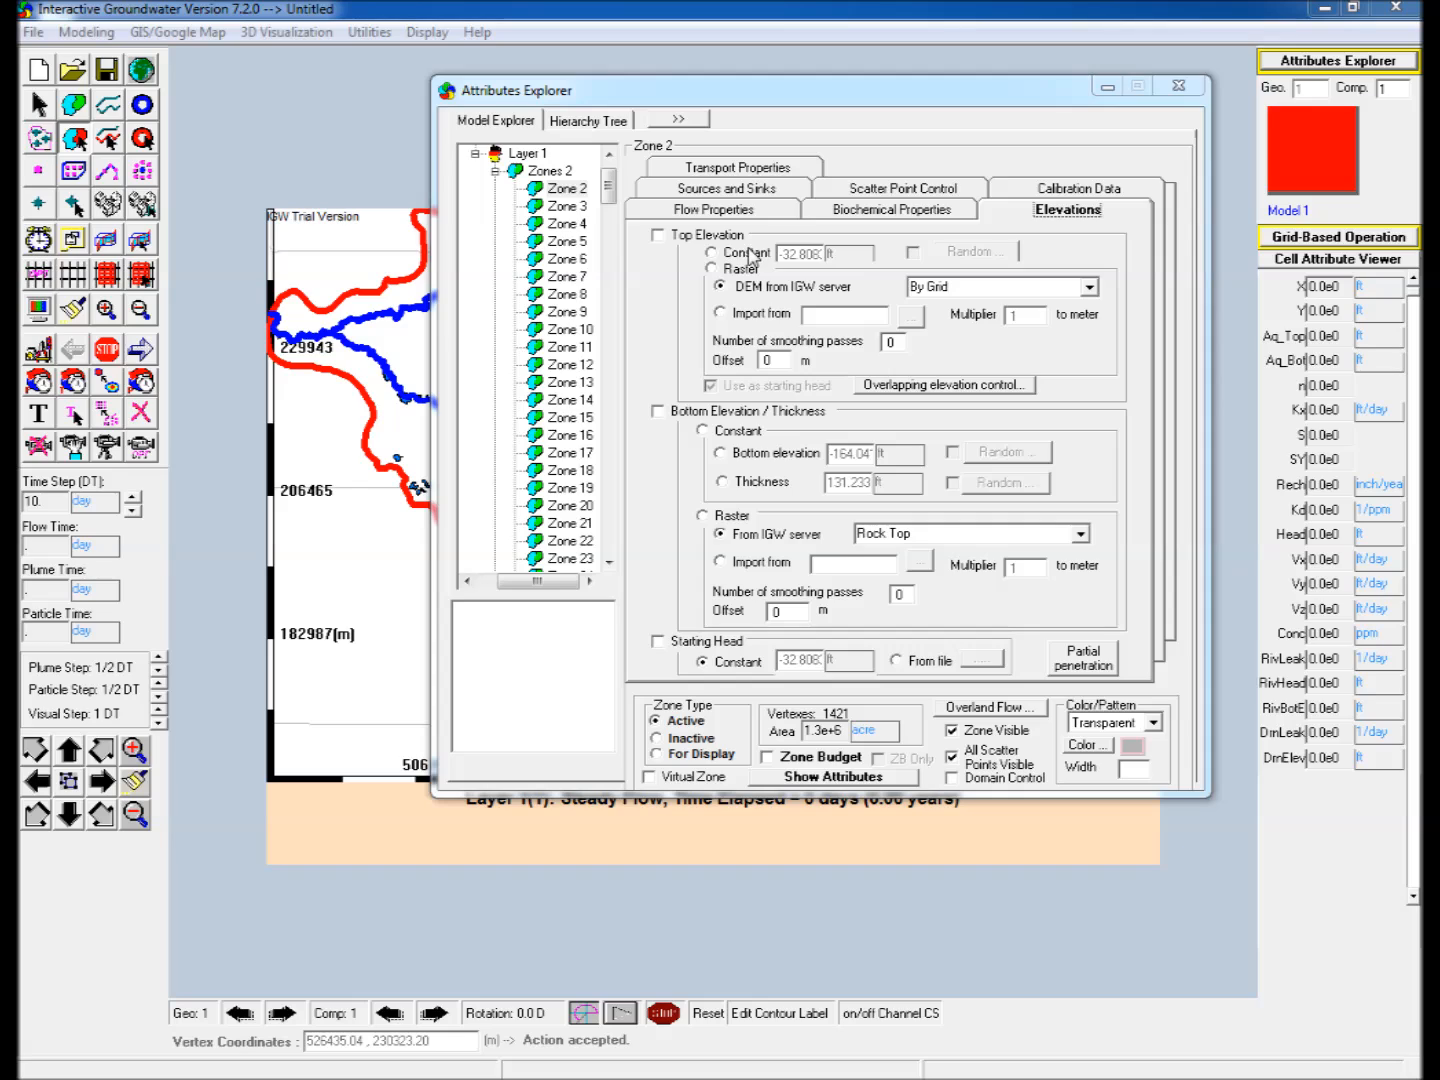
pyautogui.click(669, 238)
pyautogui.click(714, 268)
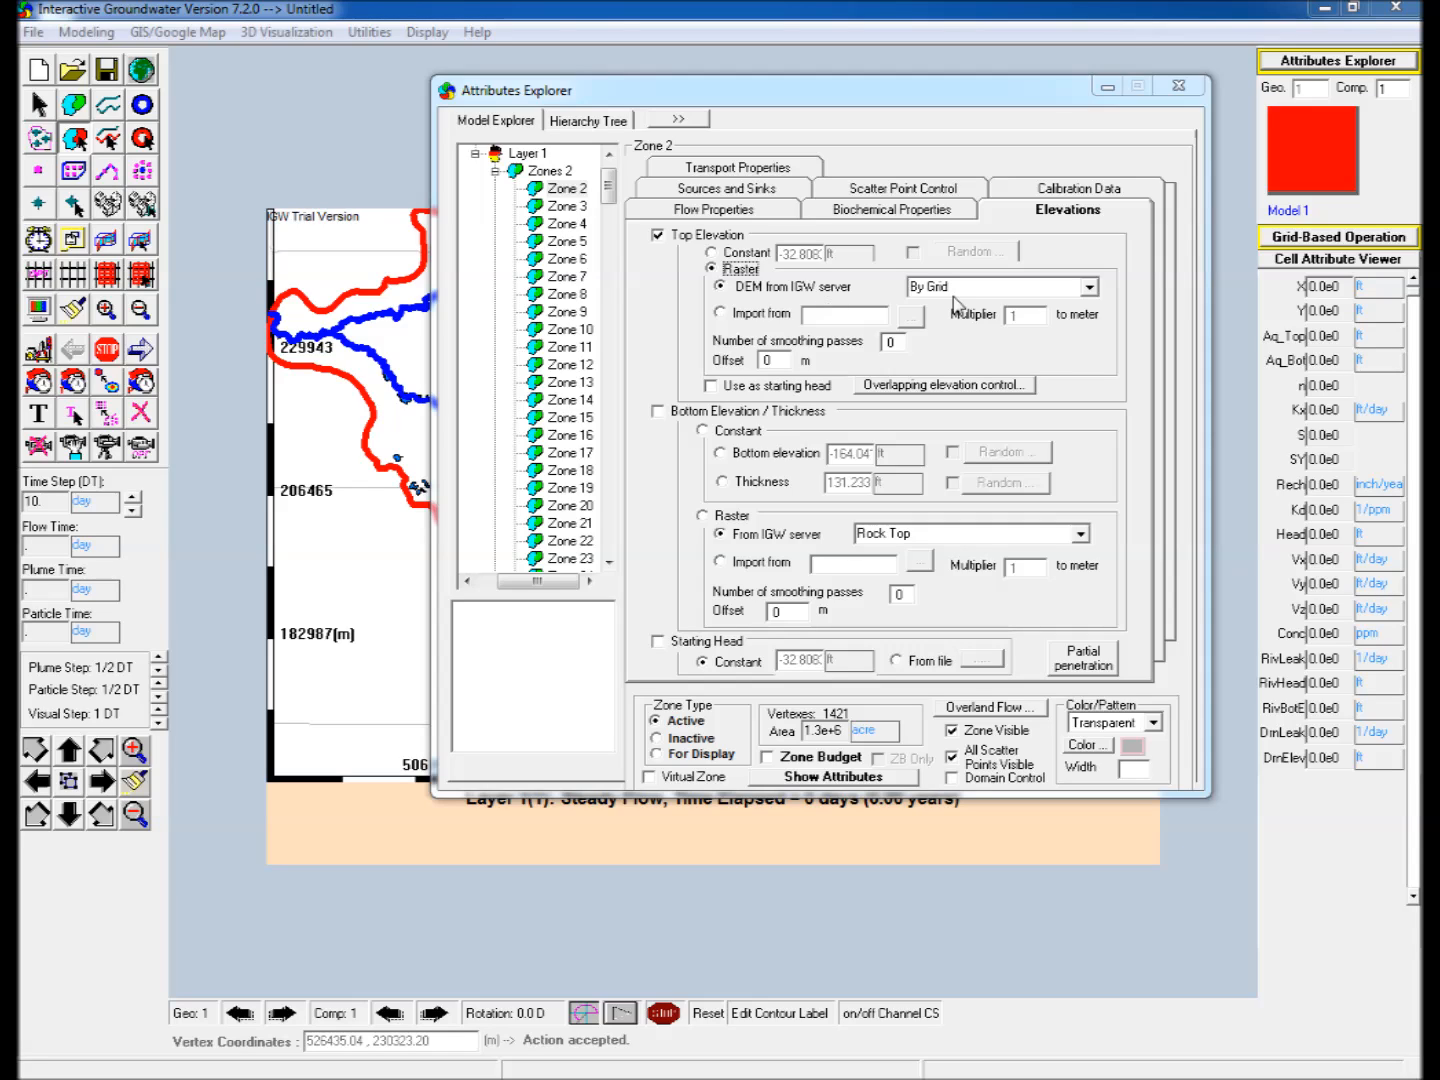
pyautogui.click(658, 411)
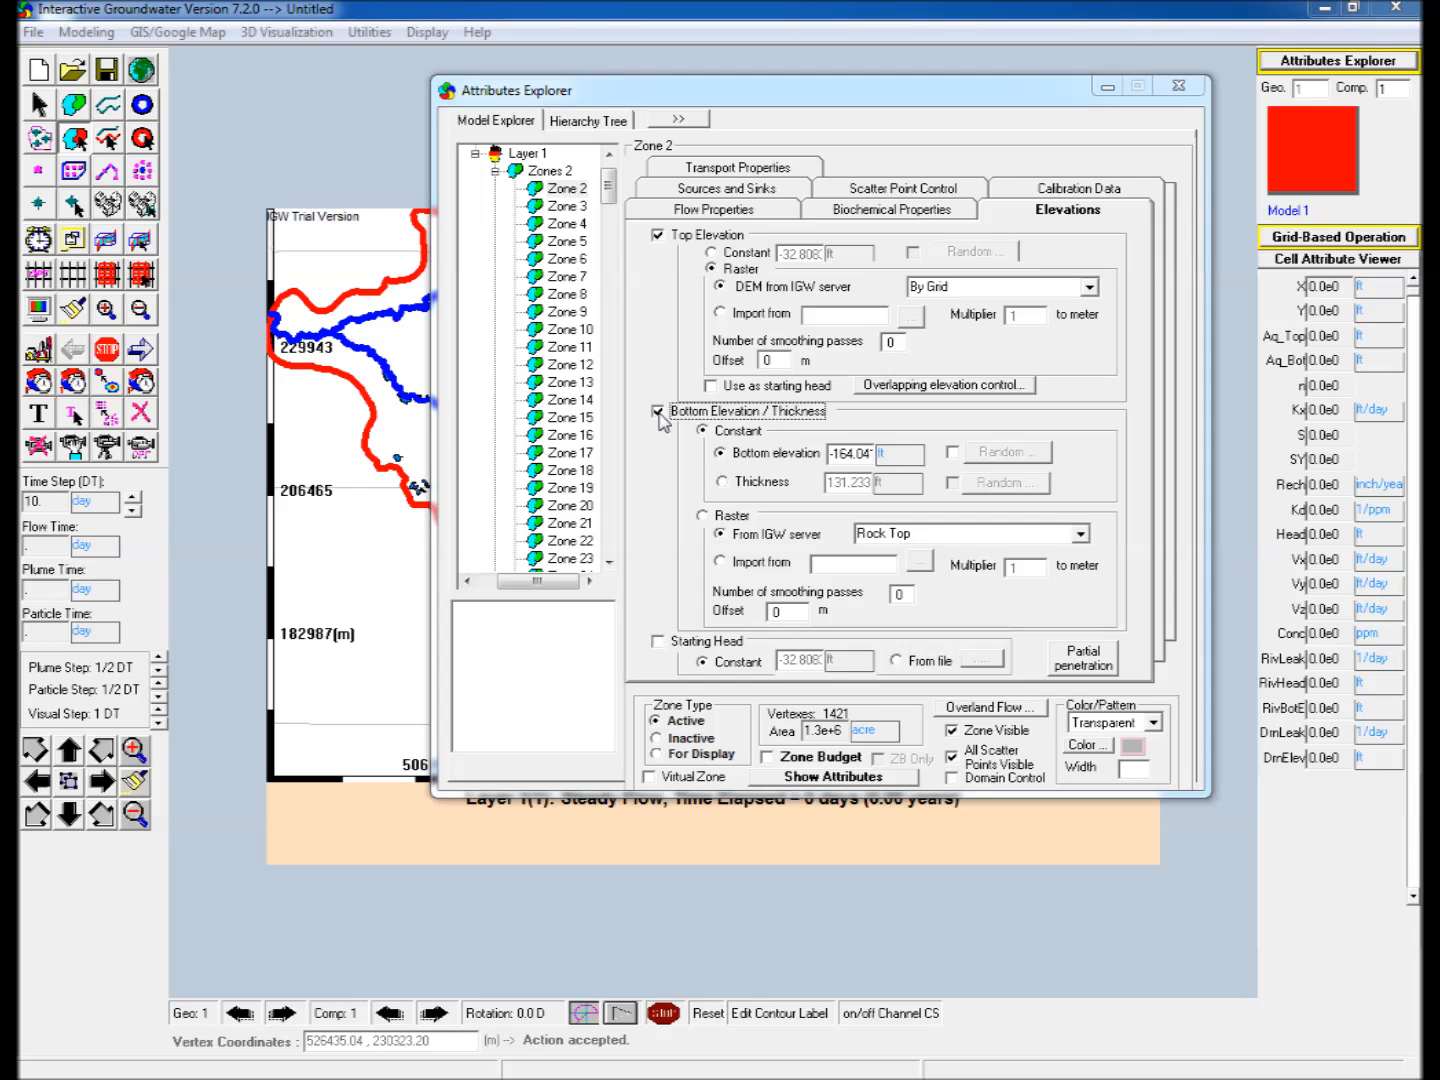
pyautogui.click(704, 517)
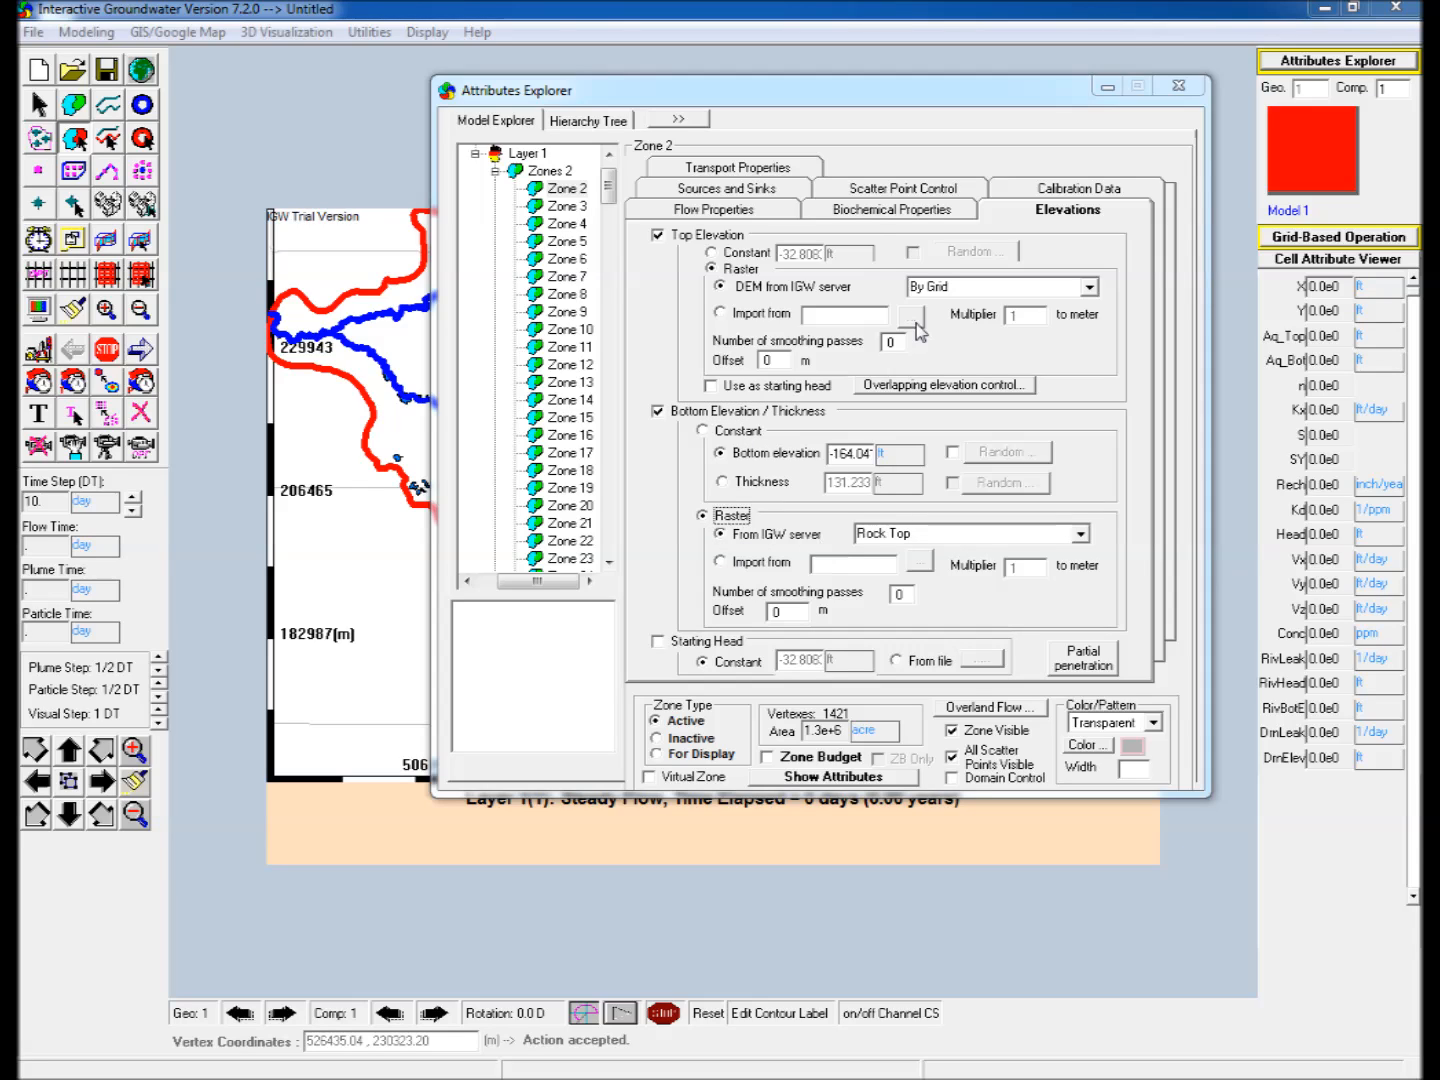
# Enable one-way head-dependent flux for Zone 2 as a drain, with its elevation based on the top elevation.
pyautogui.click(772, 191)
pyautogui.click(954, 265)
pyautogui.click(973, 377)
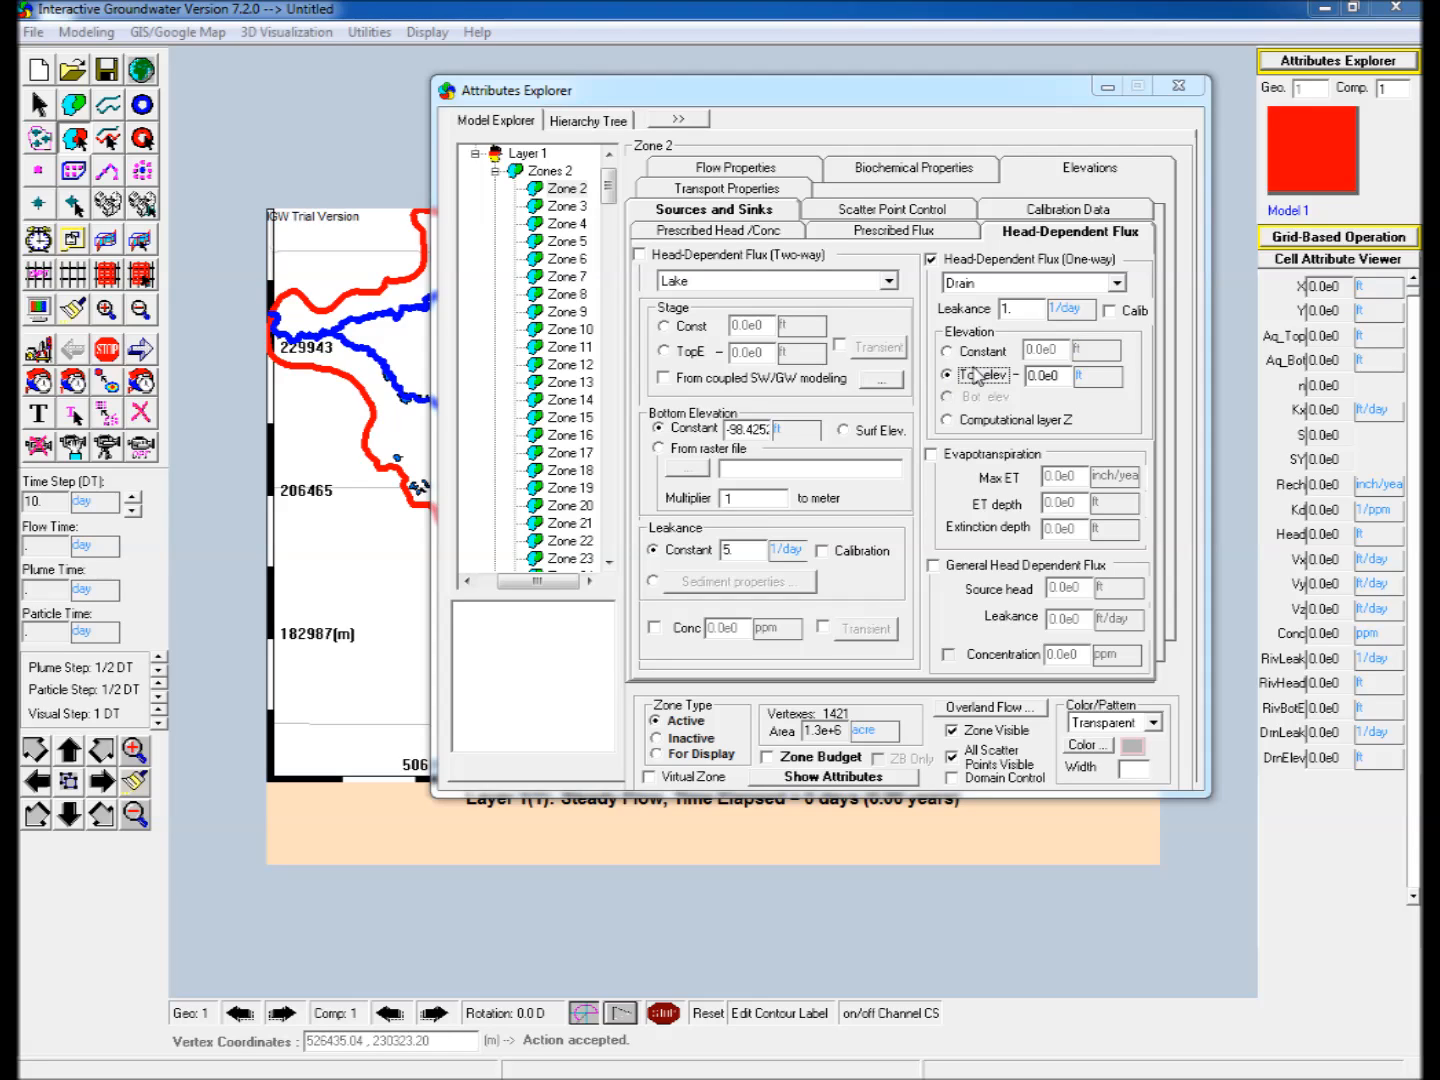
# Enable recharge as a prescribed flux for Zone 2, using the raster from the IGW server.
pyautogui.click(886, 232)
pyautogui.click(647, 265)
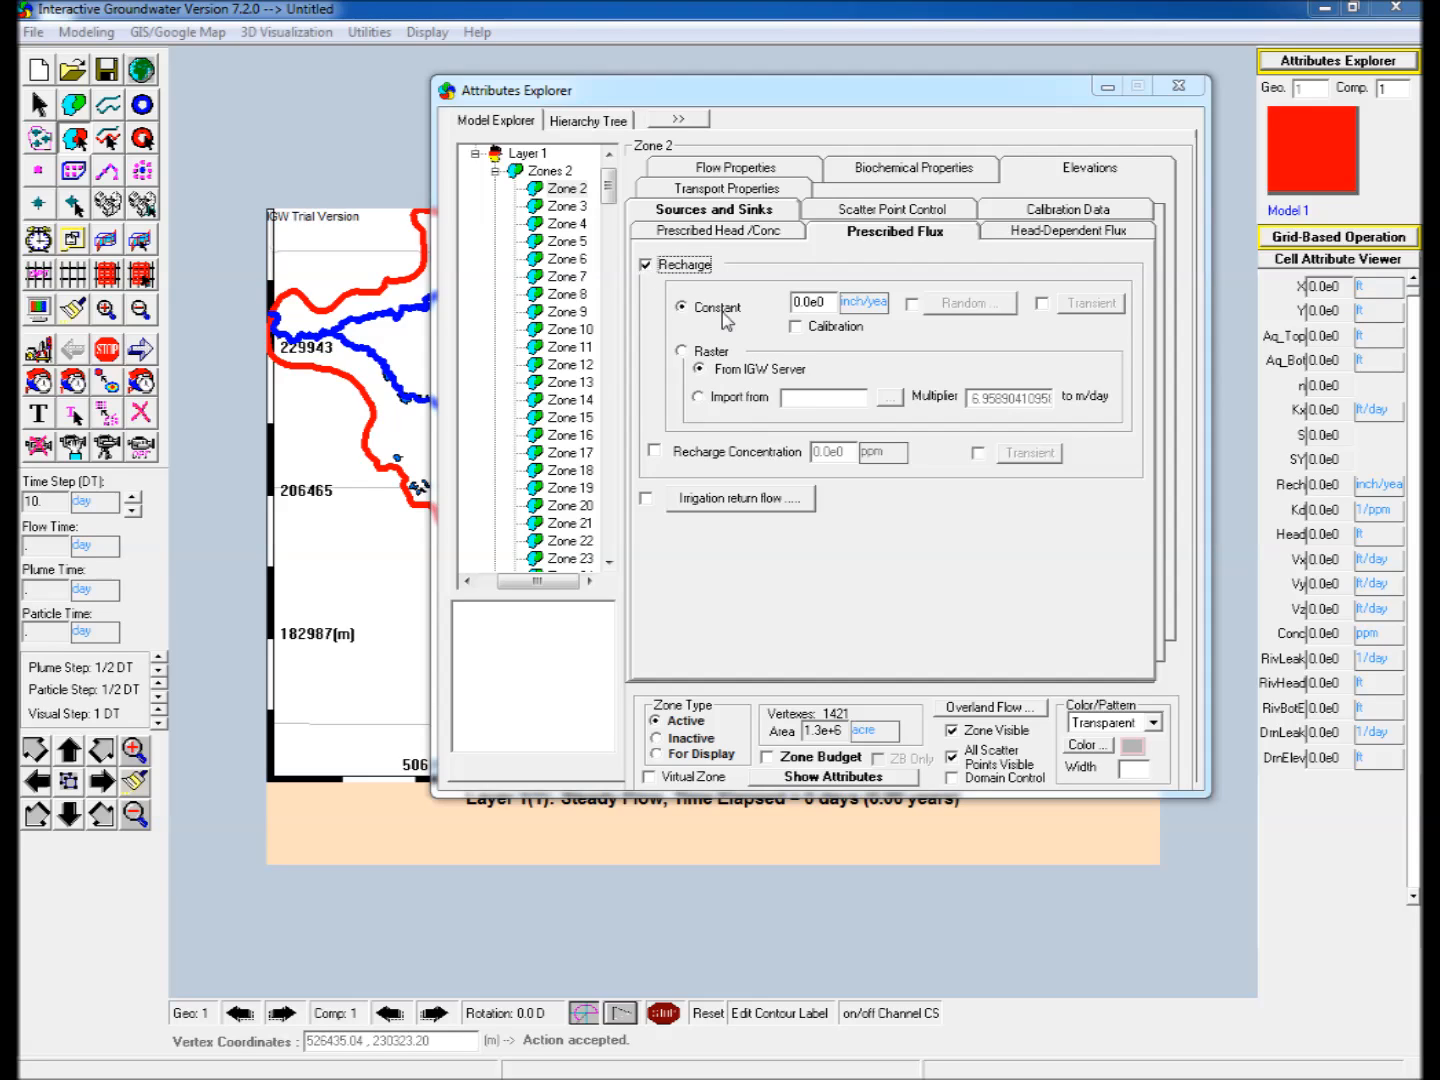
pyautogui.click(681, 353)
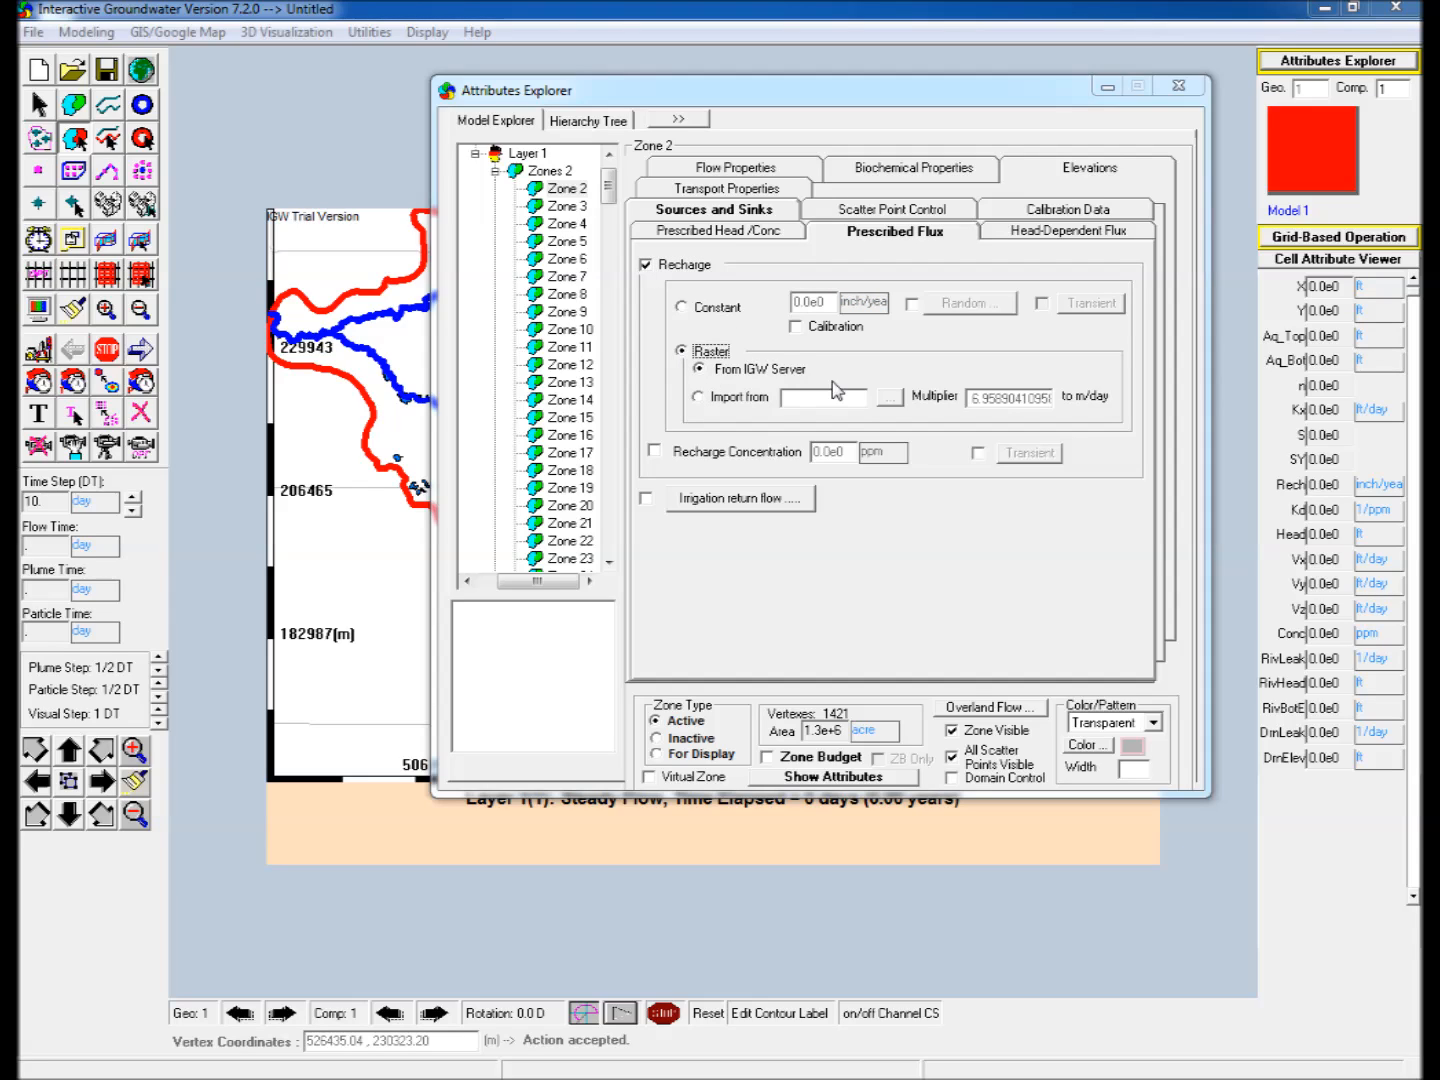
pyautogui.click(718, 175)
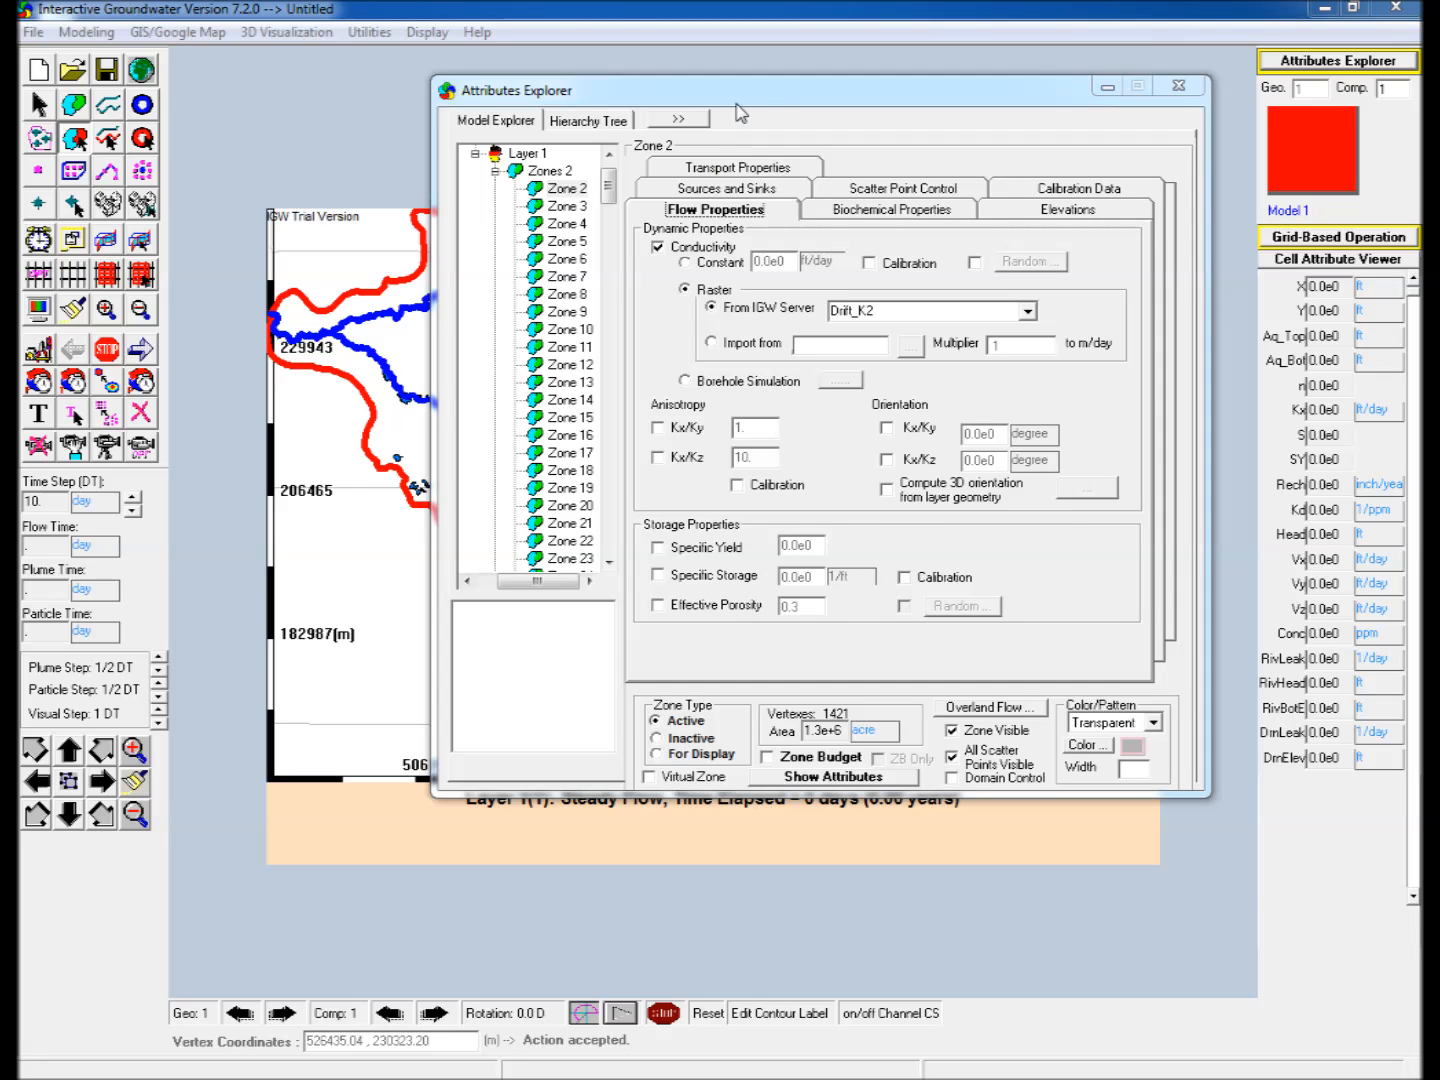
# Define the model grid with NX set to 50 and discretize the model.
pyautogui.moveTo(733, 101); pyautogui.dragTo(975, 181)
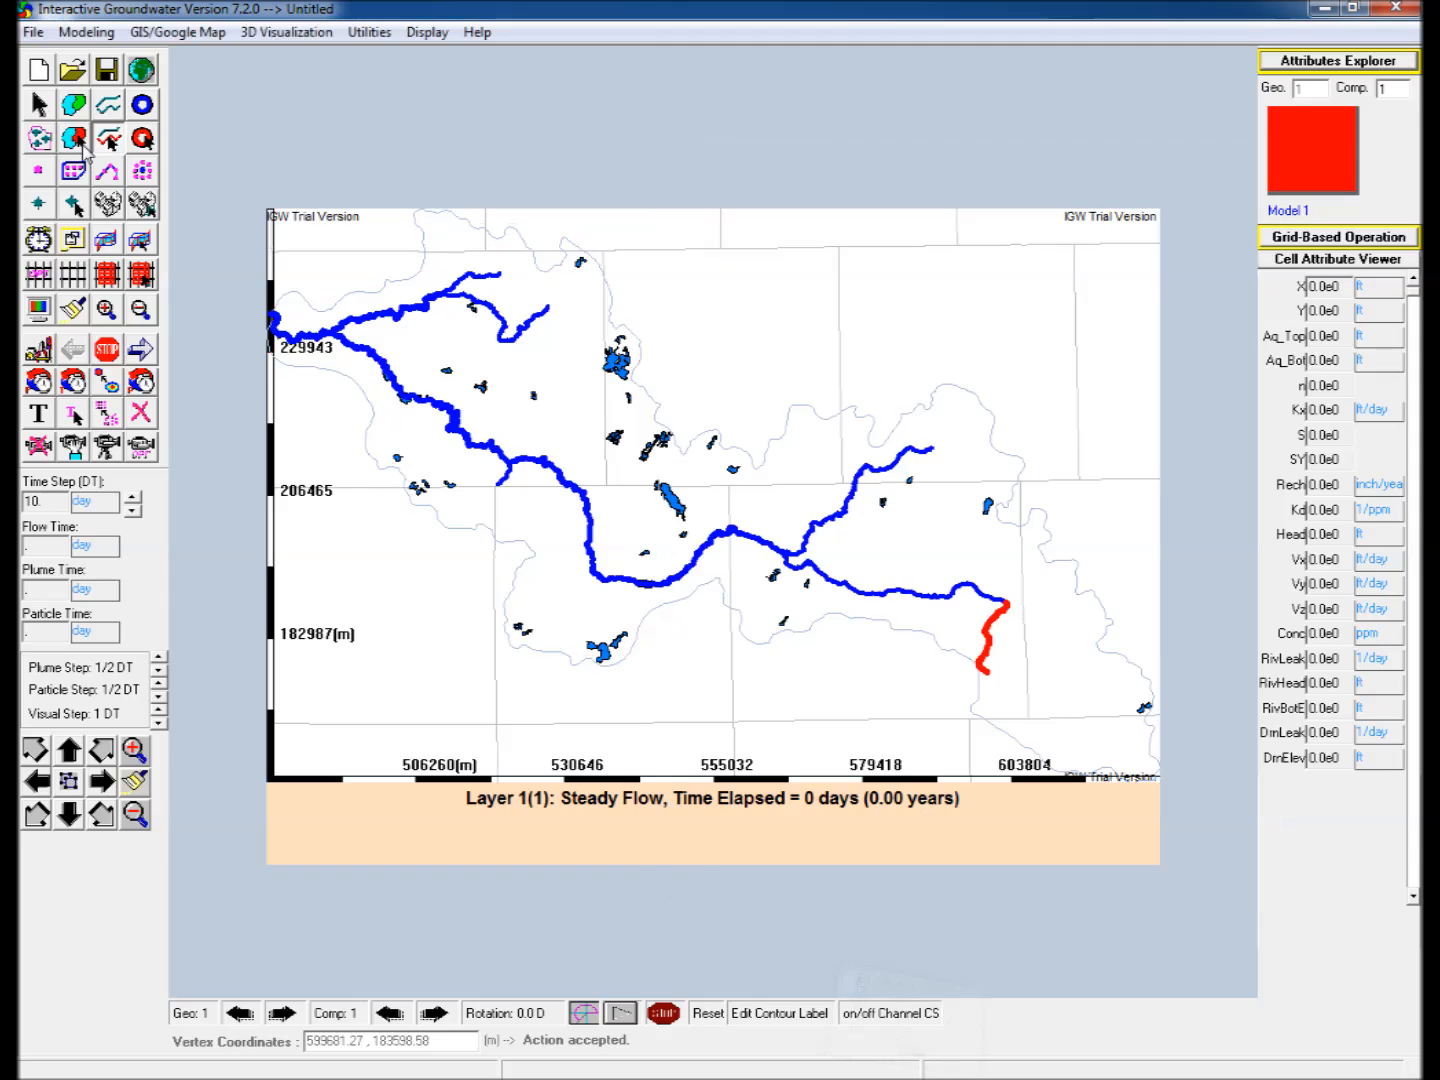
pyautogui.click(74, 140)
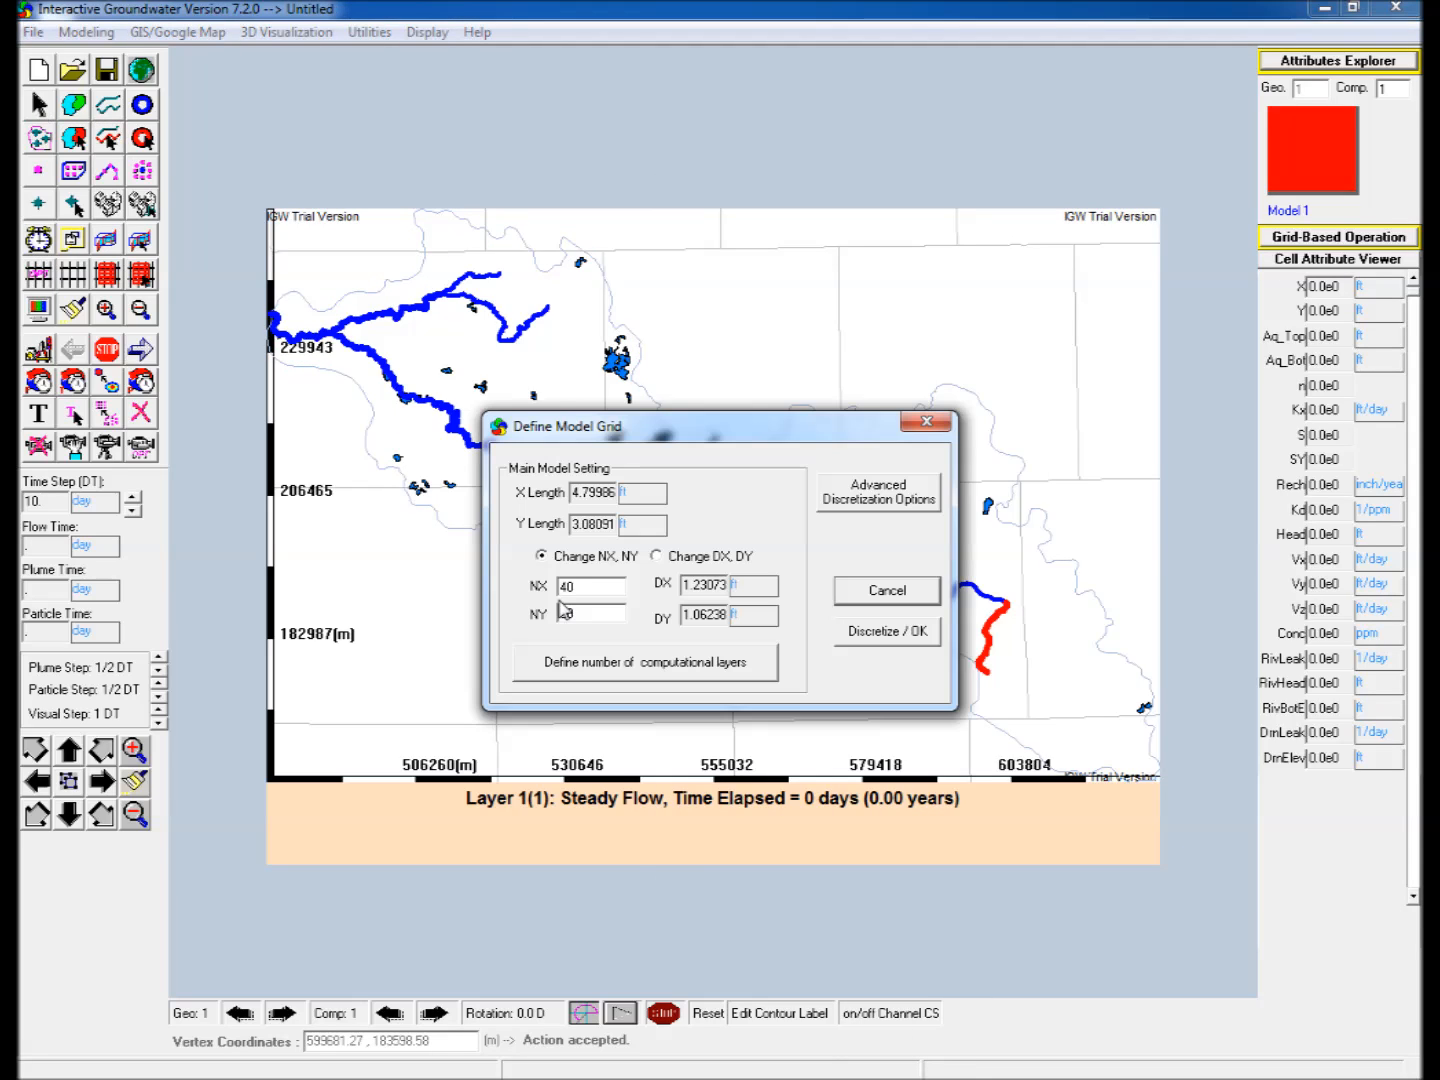
pyautogui.write('50')
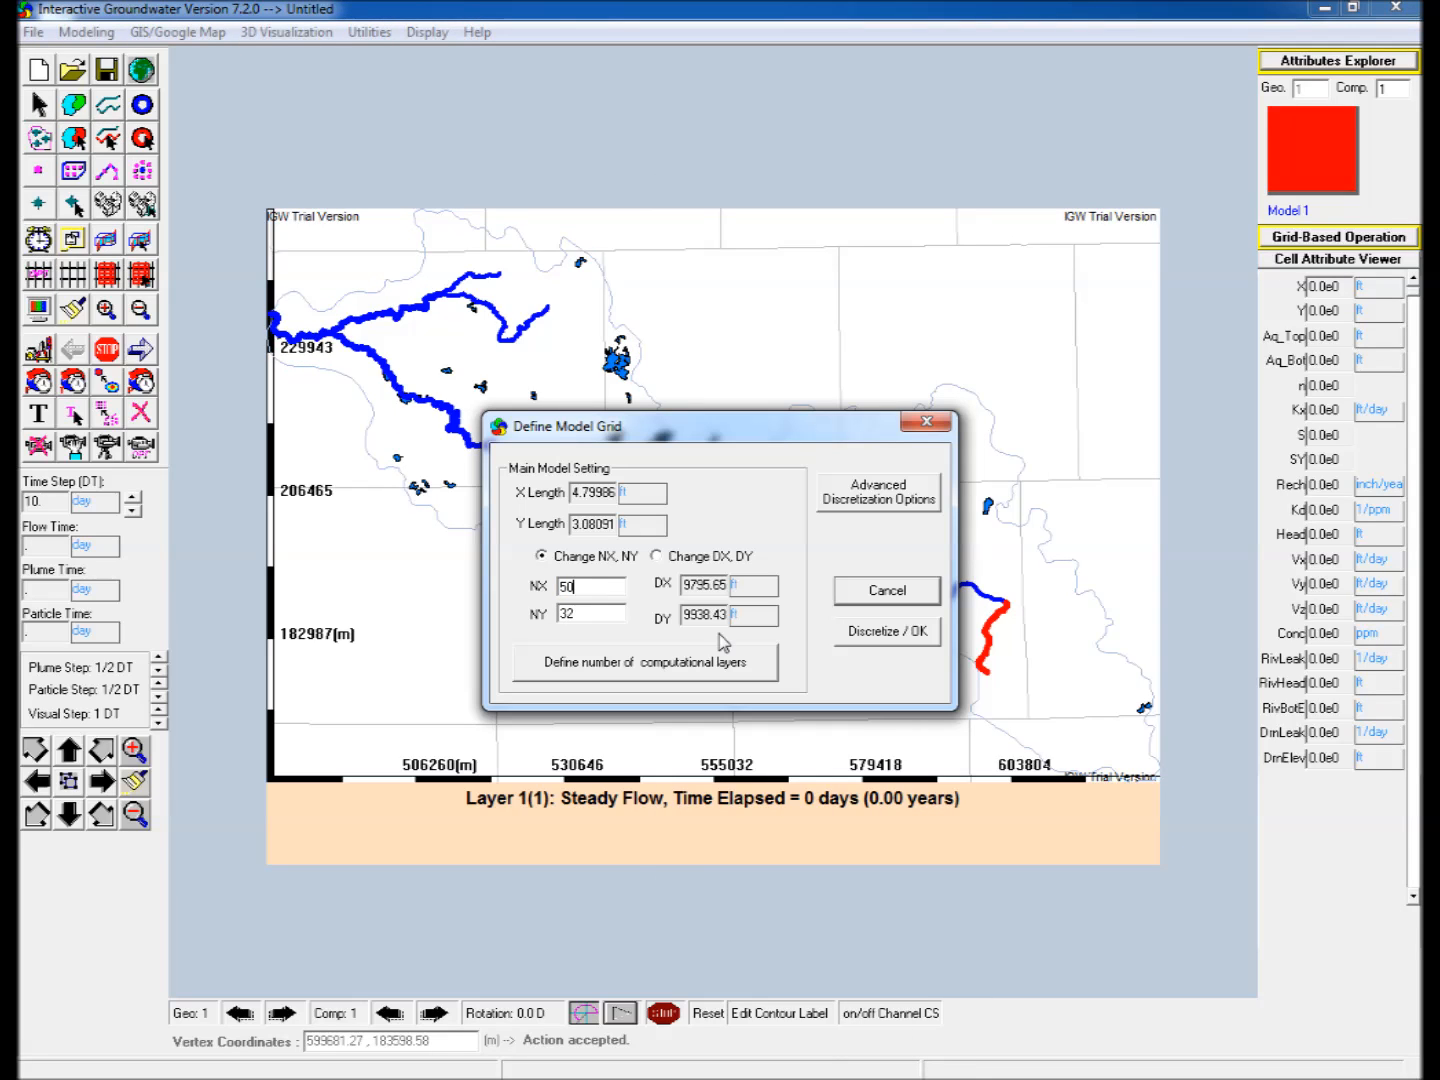
pyautogui.click(916, 632)
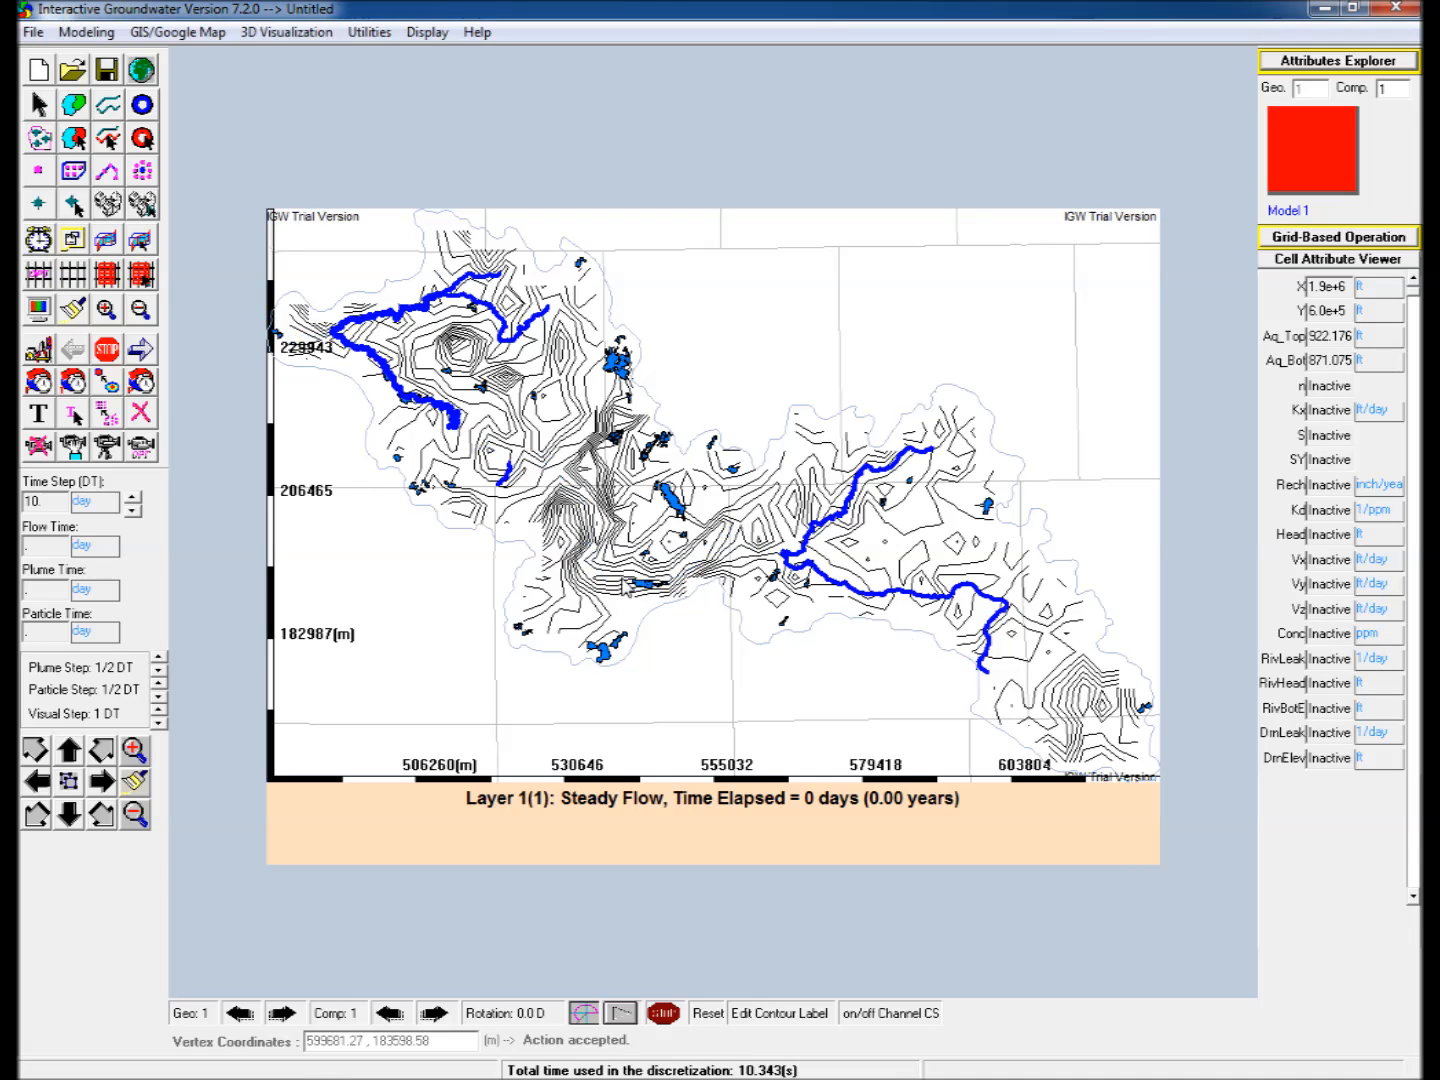
# Set the head display of Model 1 to zoned color fill along with the contour lines.
pyautogui.click(41, 310)
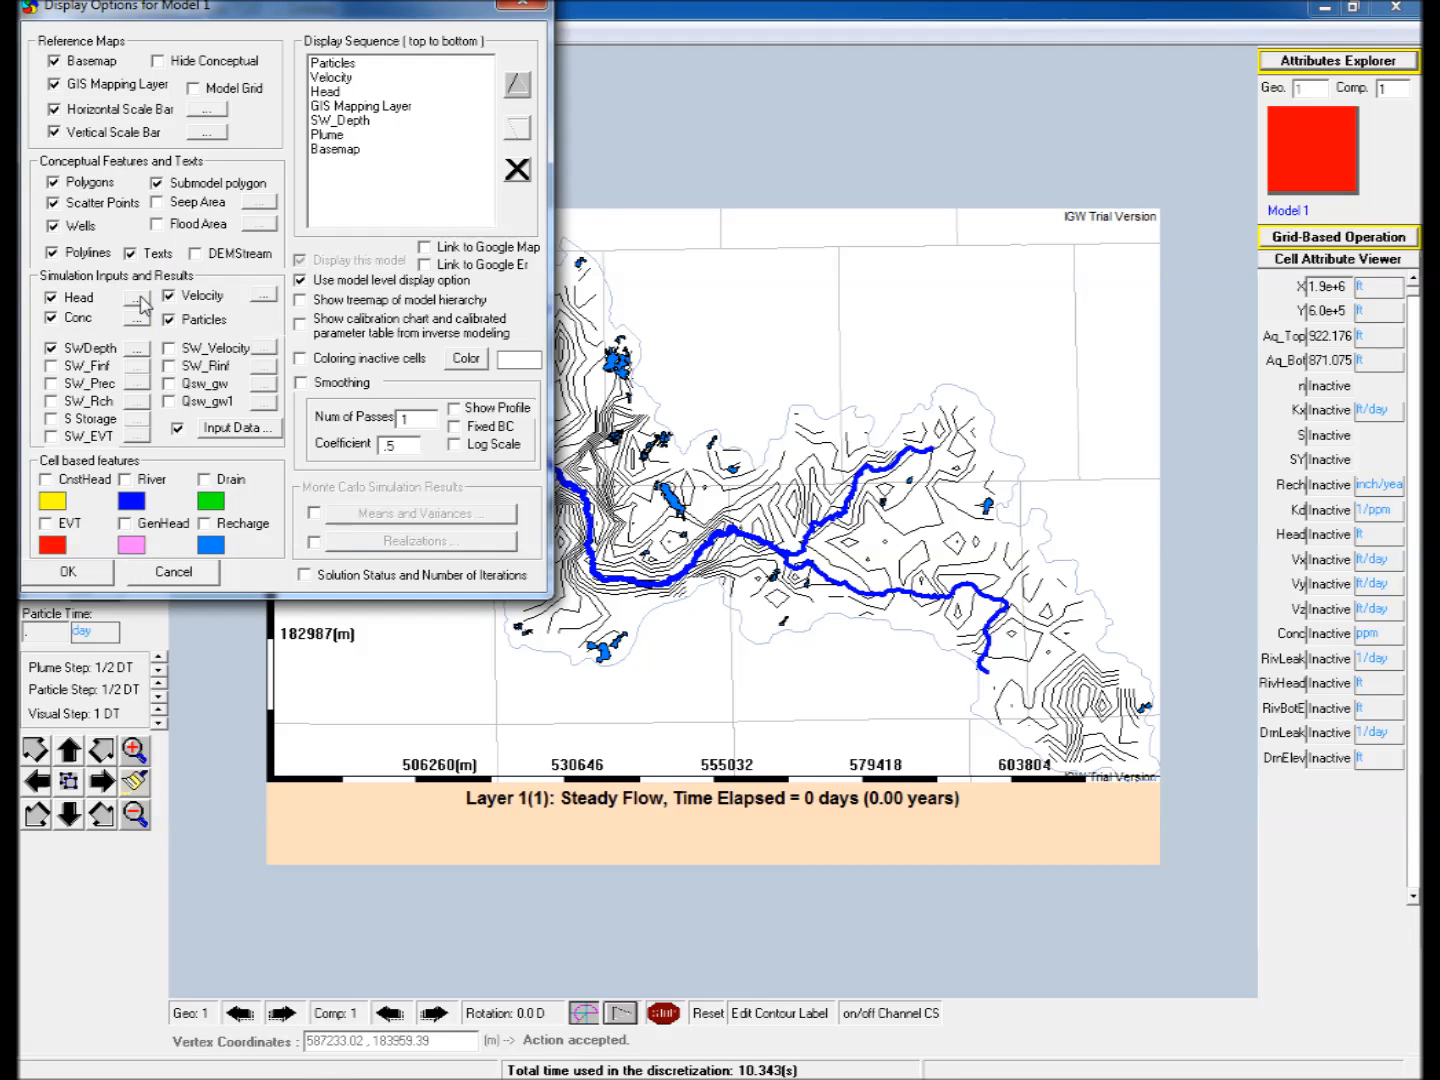
pyautogui.click(136, 297)
pyautogui.click(46, 131)
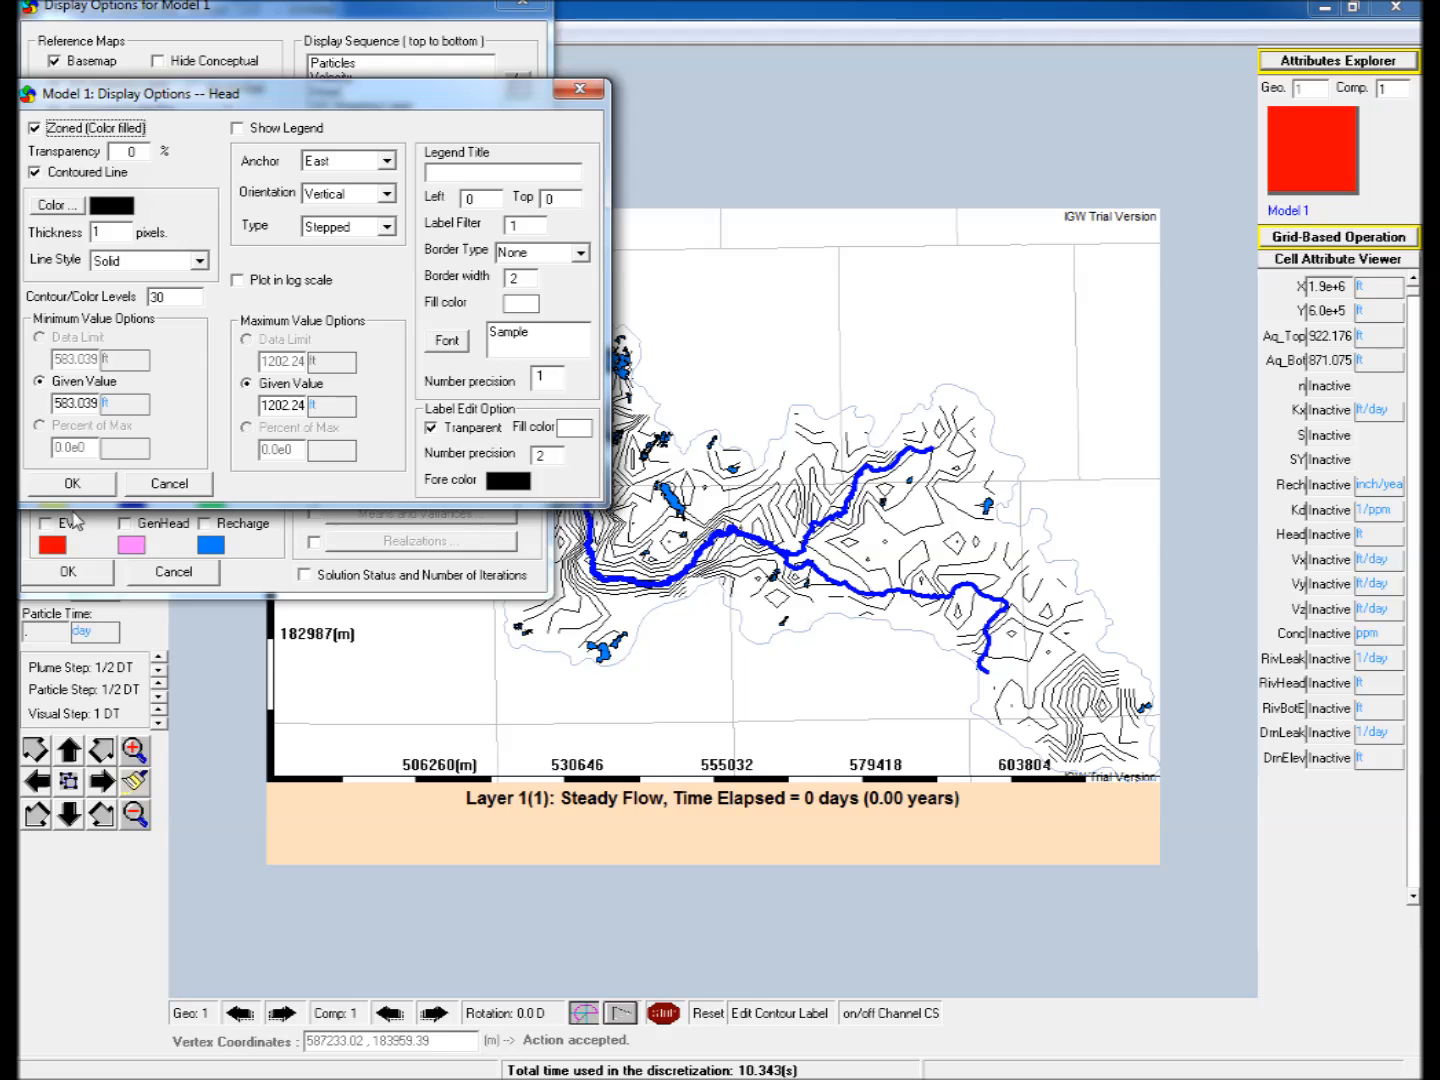
pyautogui.click(76, 487)
pyautogui.click(74, 574)
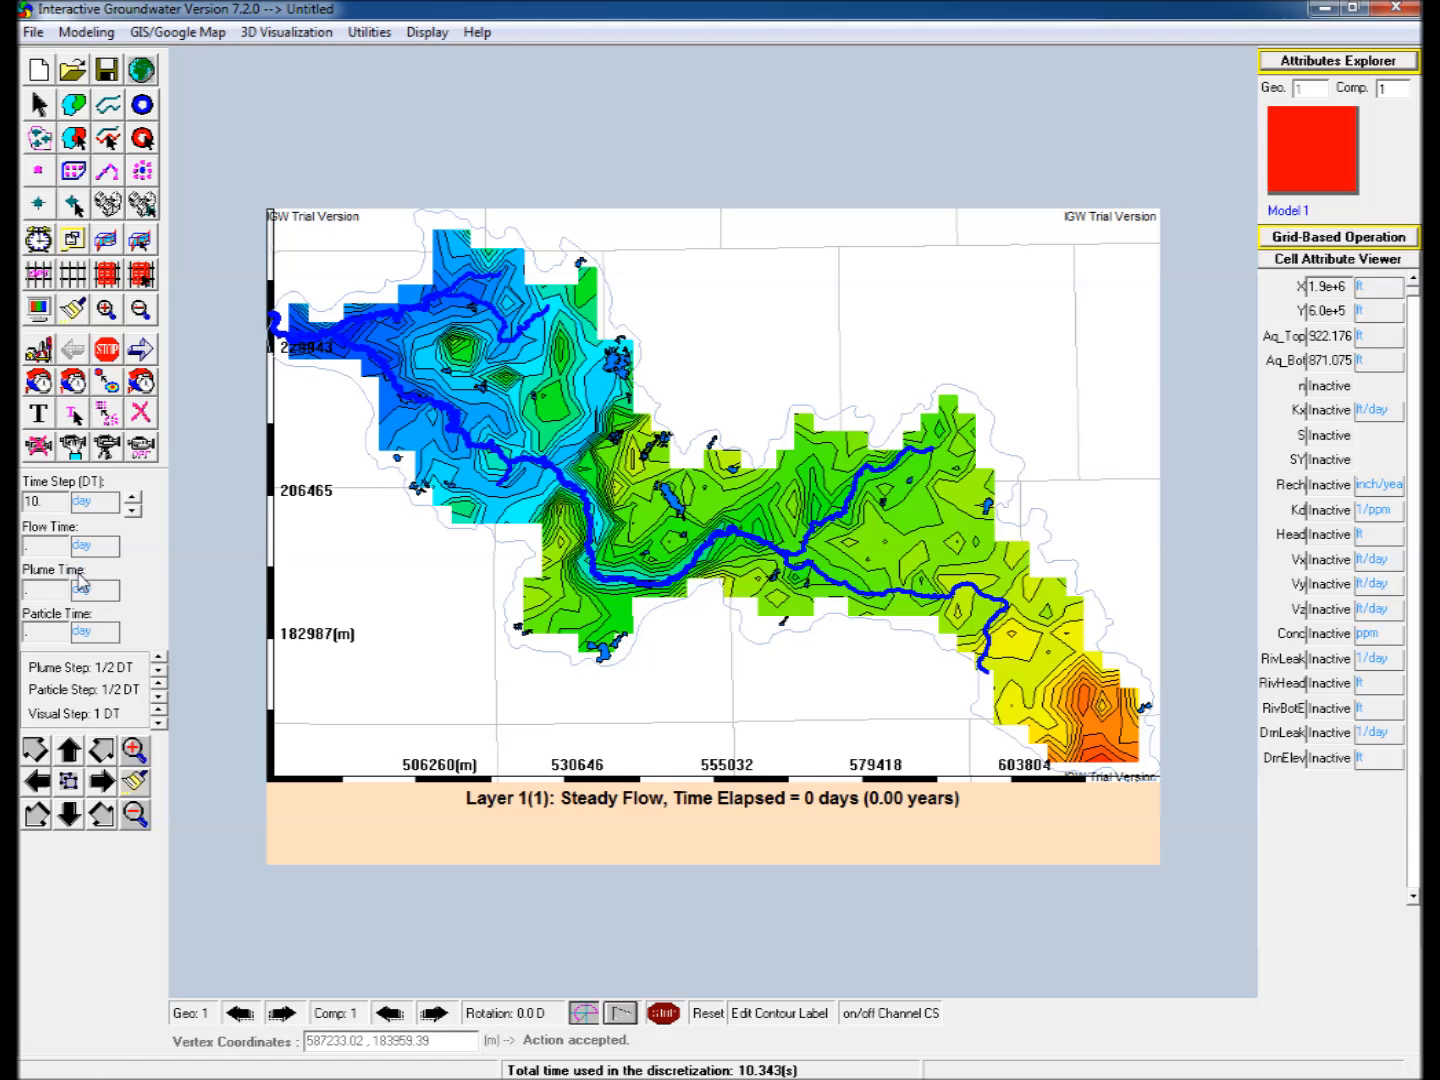
# Run the steady groundwater flow simulation for Model 1.
pyautogui.click(141, 351)
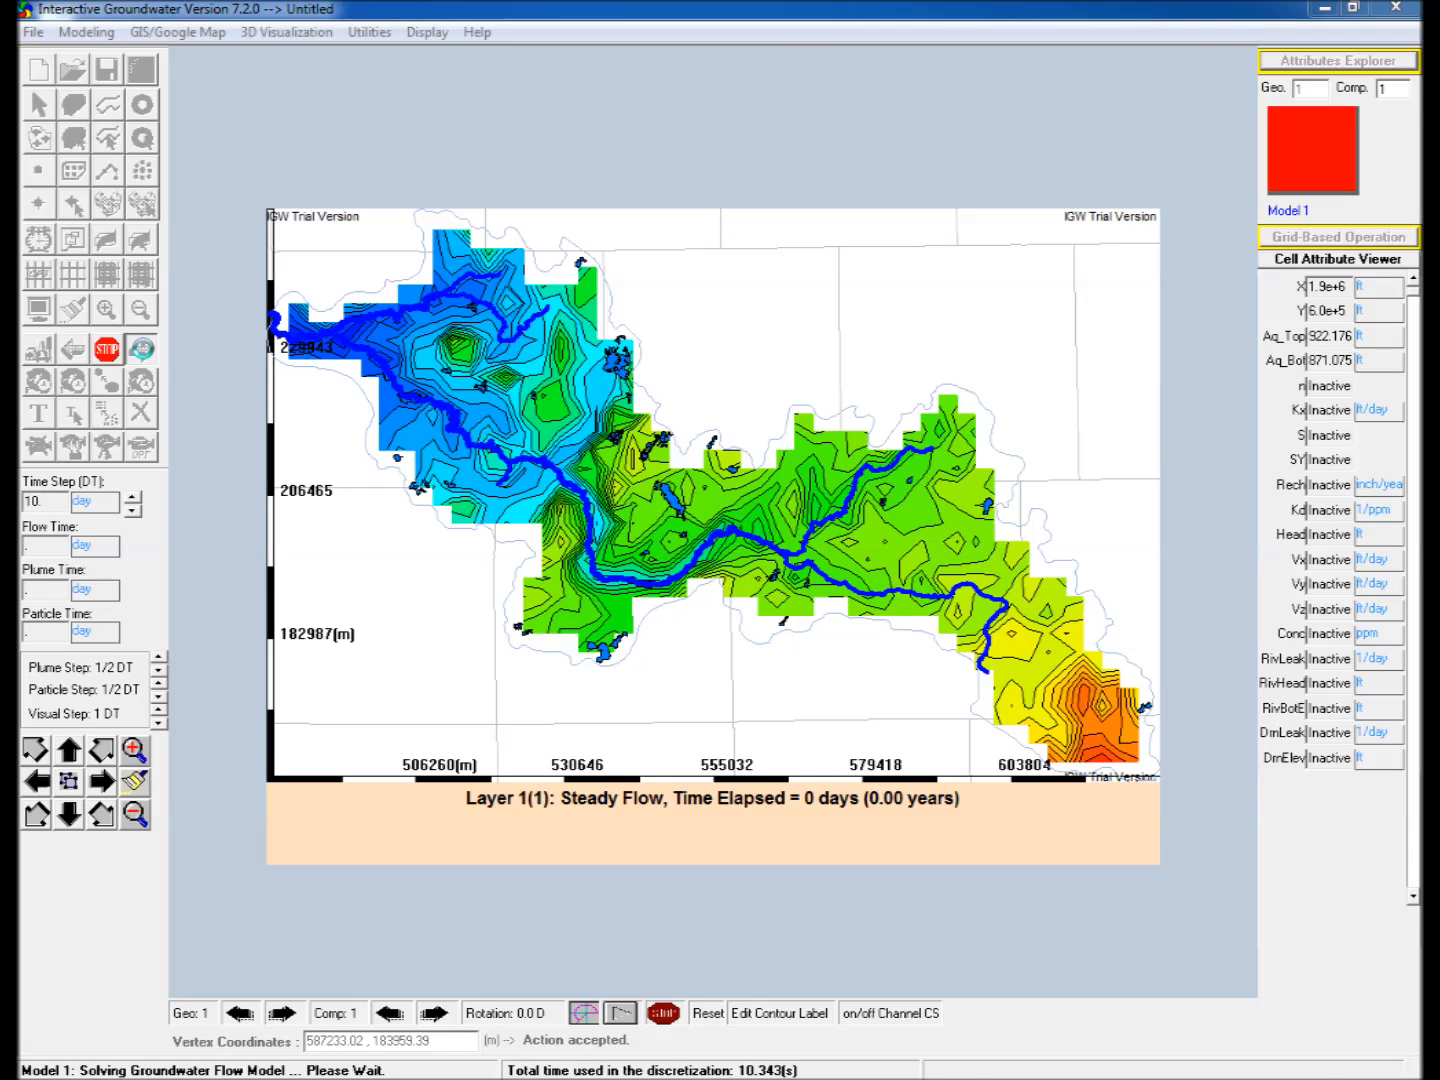
pyautogui.click(74, 205)
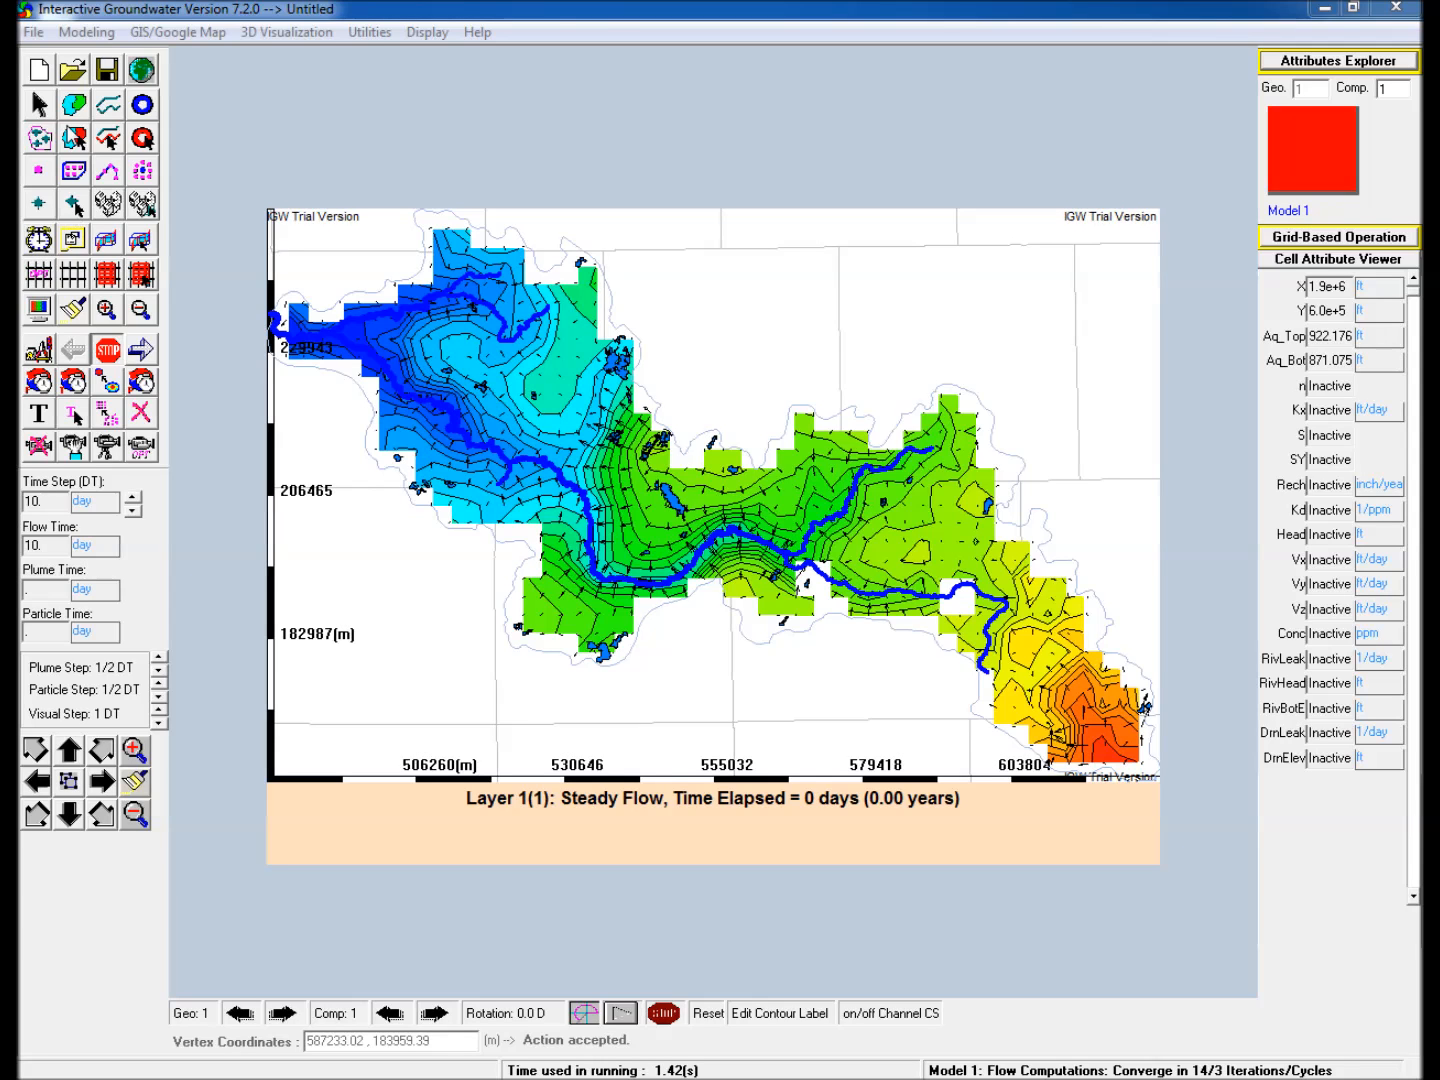
# With the watershed zone selected in the model, hide the STREAM_4 to STREAM_6 and LAKE_4 to LAKE_7 layers in the GIS/Google Map interface.
pyautogui.click(550, 352)
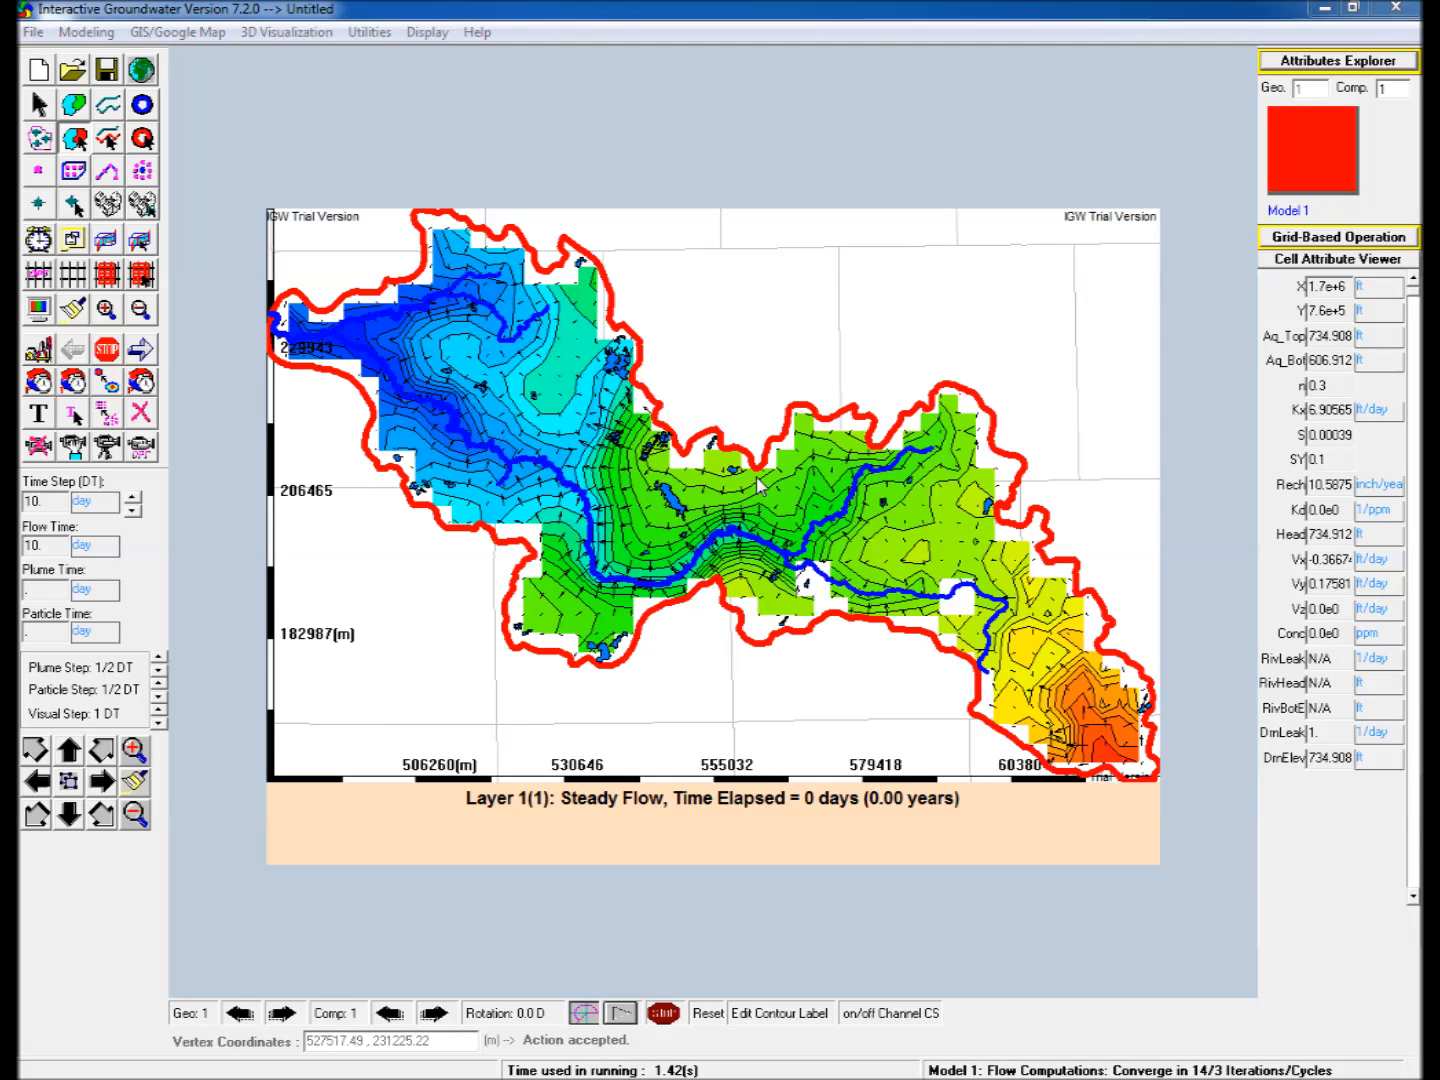
pyautogui.moveTo(932, 1062)
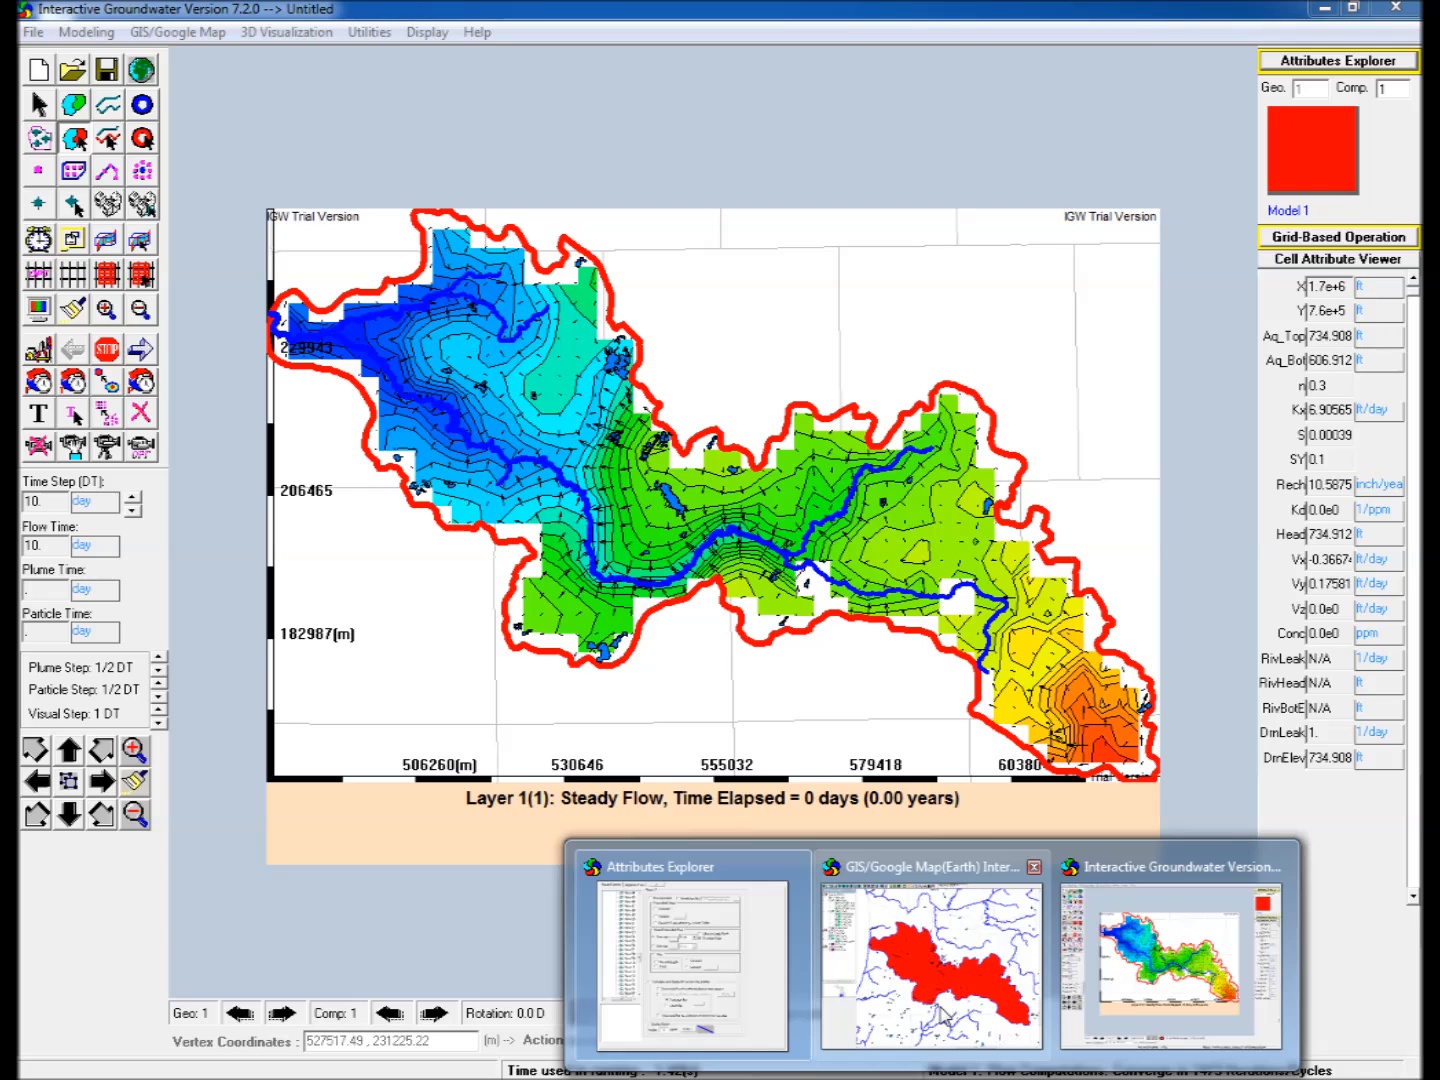
pyautogui.click(943, 1018)
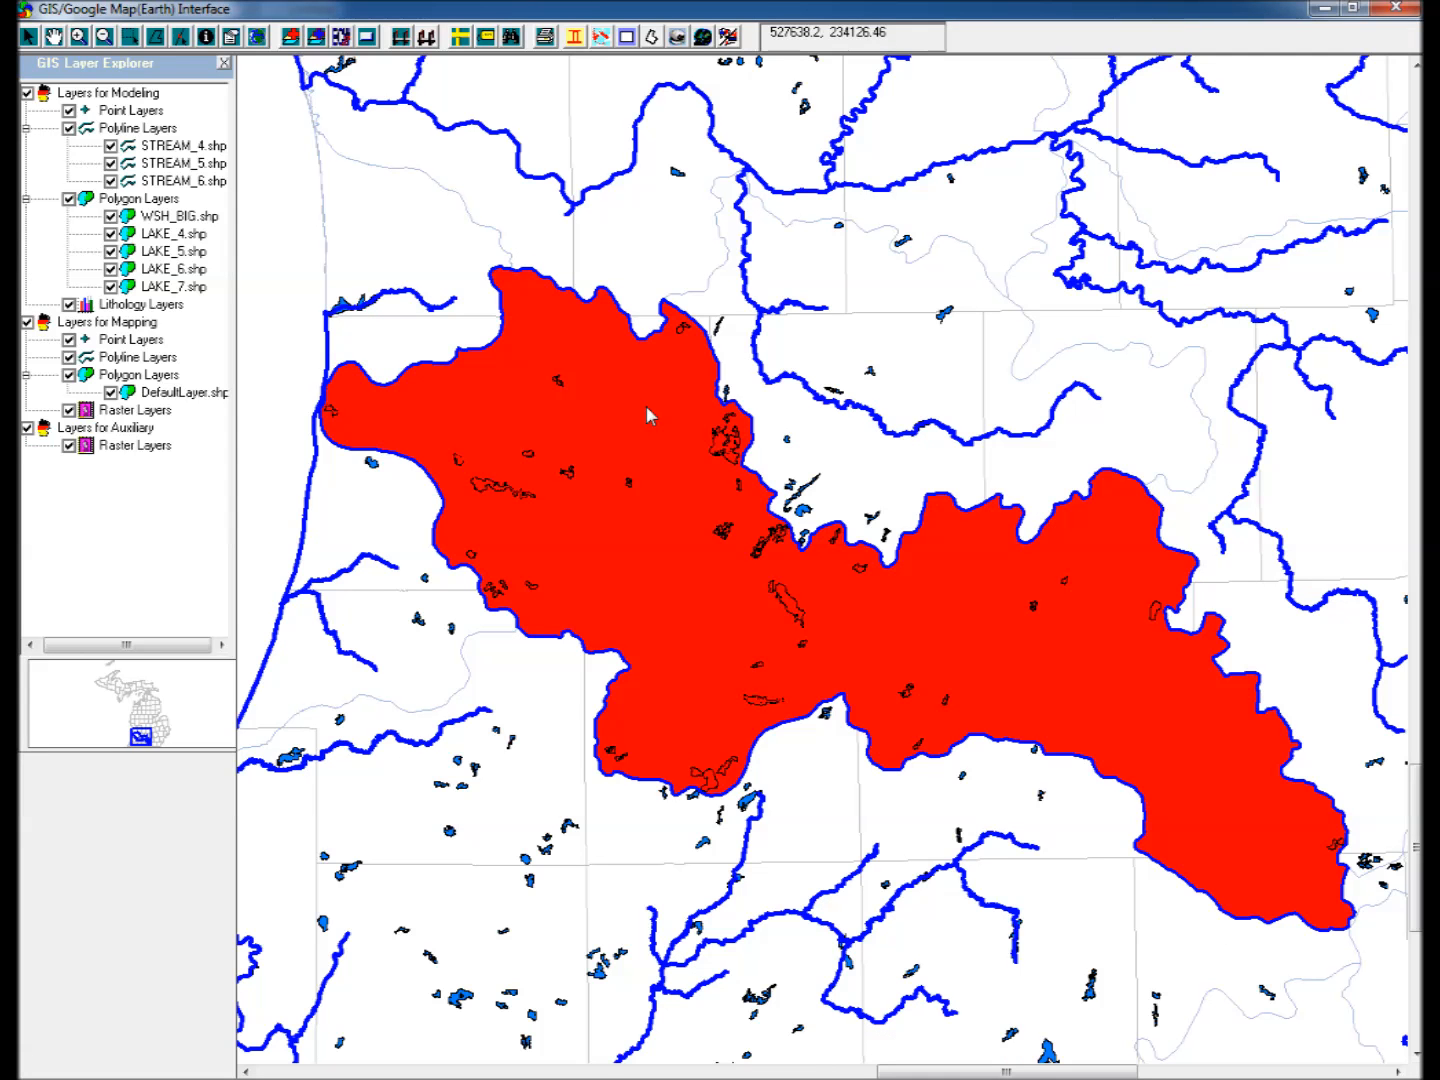
pyautogui.click(110, 147)
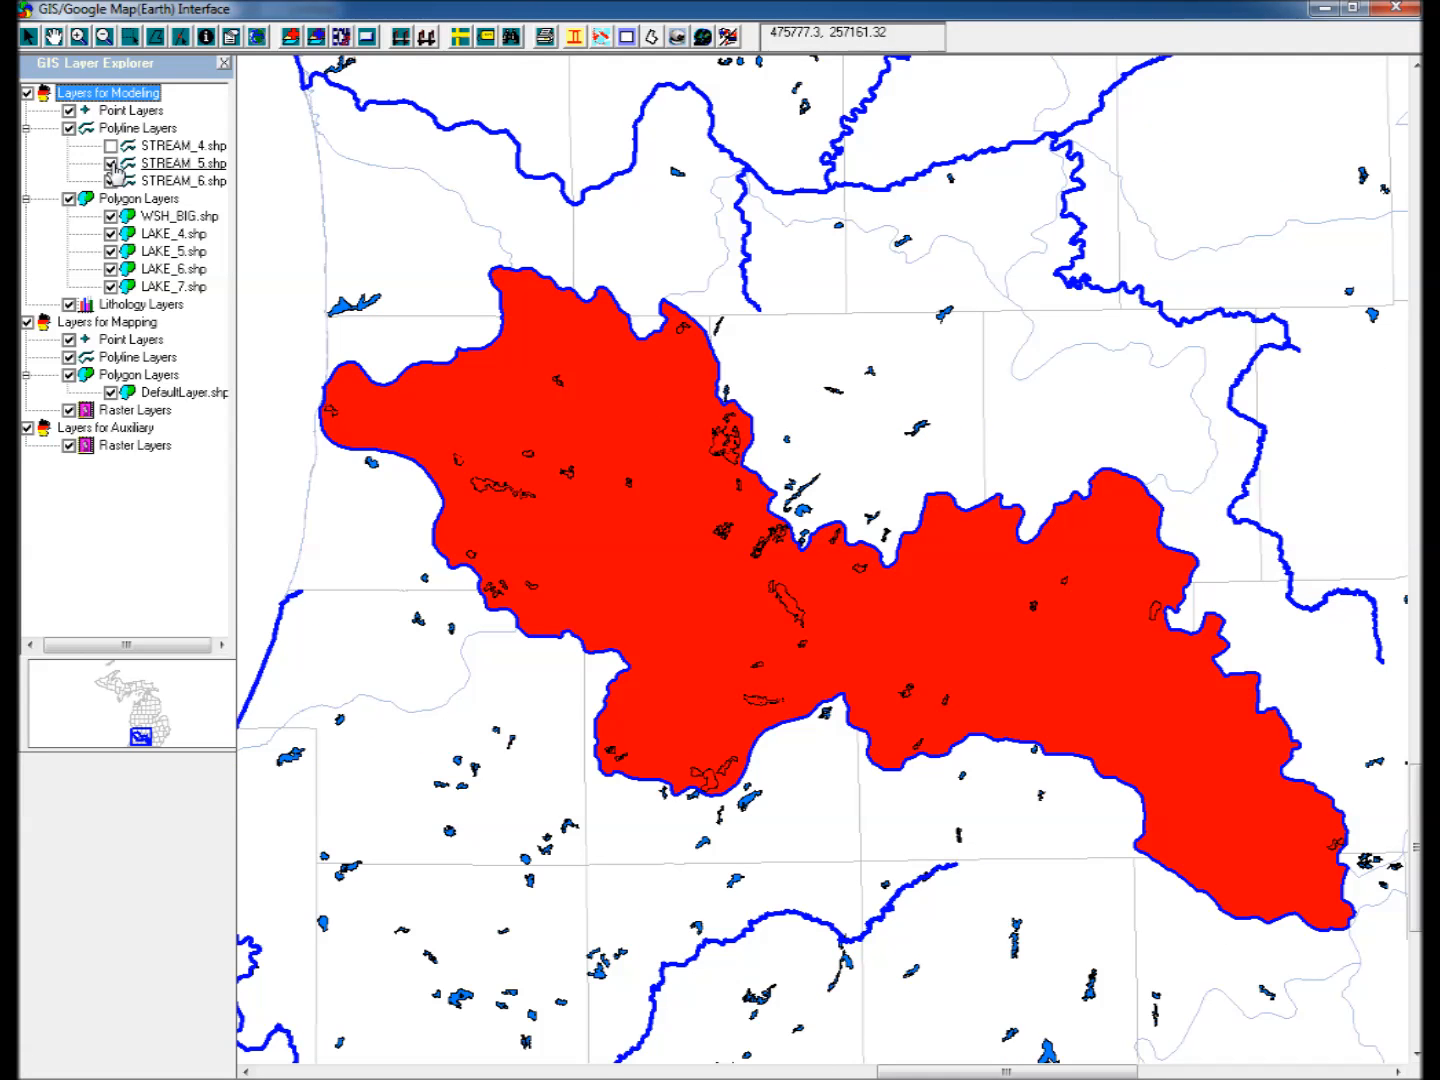
pyautogui.click(112, 164)
pyautogui.click(111, 182)
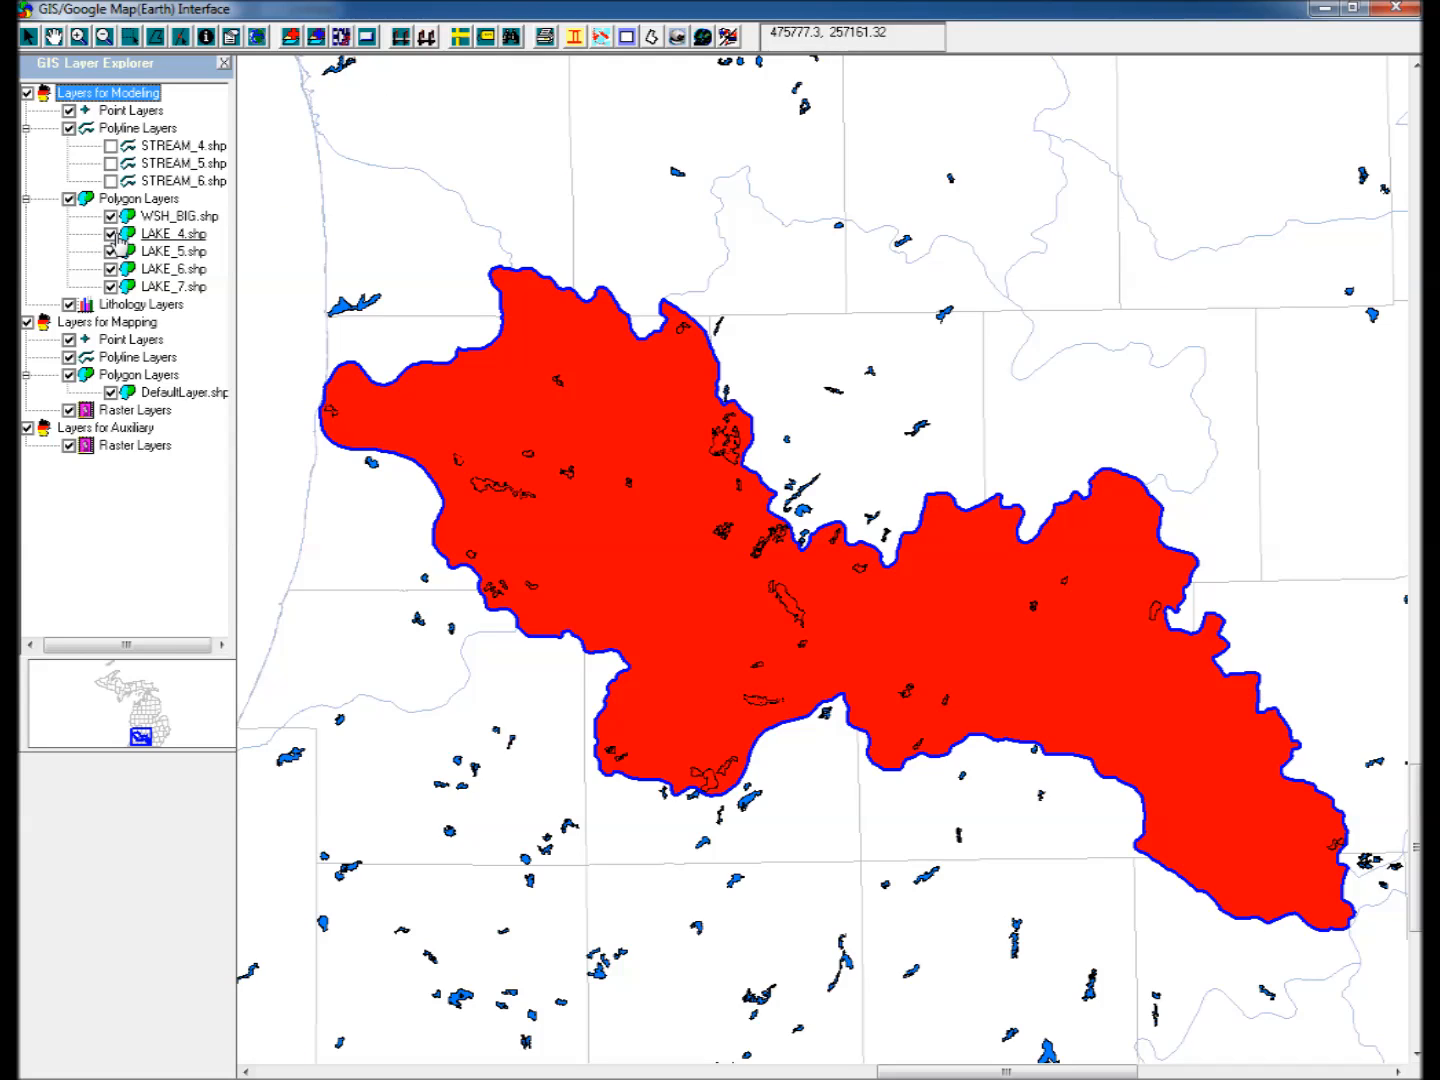
pyautogui.click(110, 234)
pyautogui.click(110, 251)
pyautogui.click(110, 269)
pyautogui.click(111, 286)
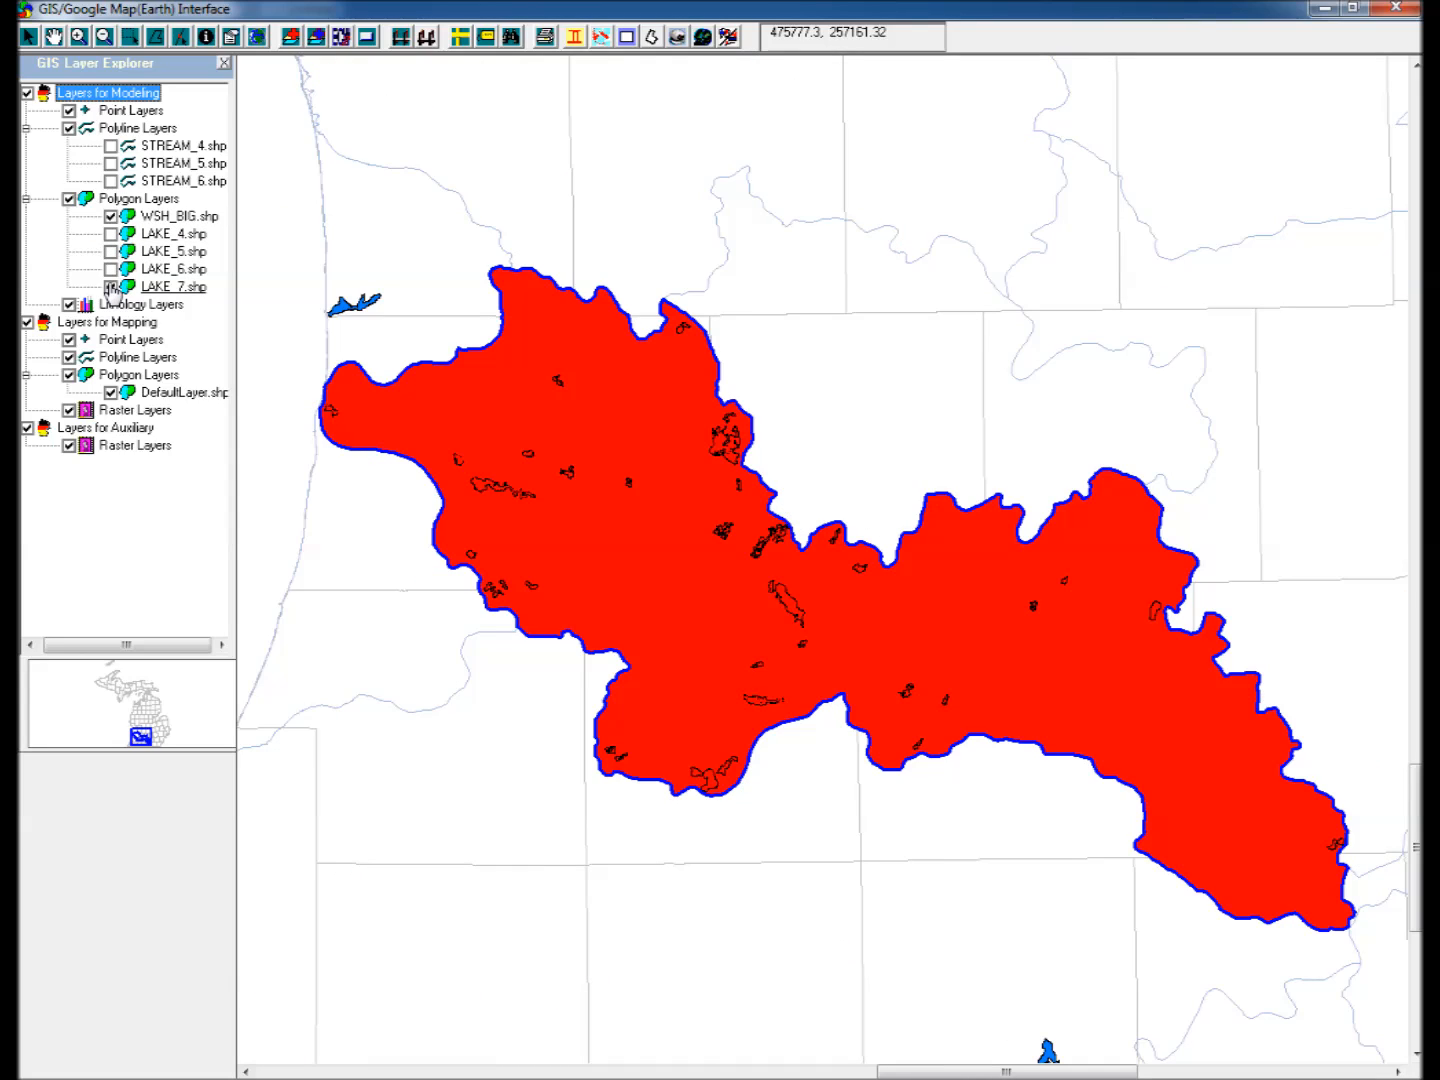
# Add the DRIFT.shp point shapefile from the StateLT data folders to the modeling layers.
pyautogui.click(290, 40)
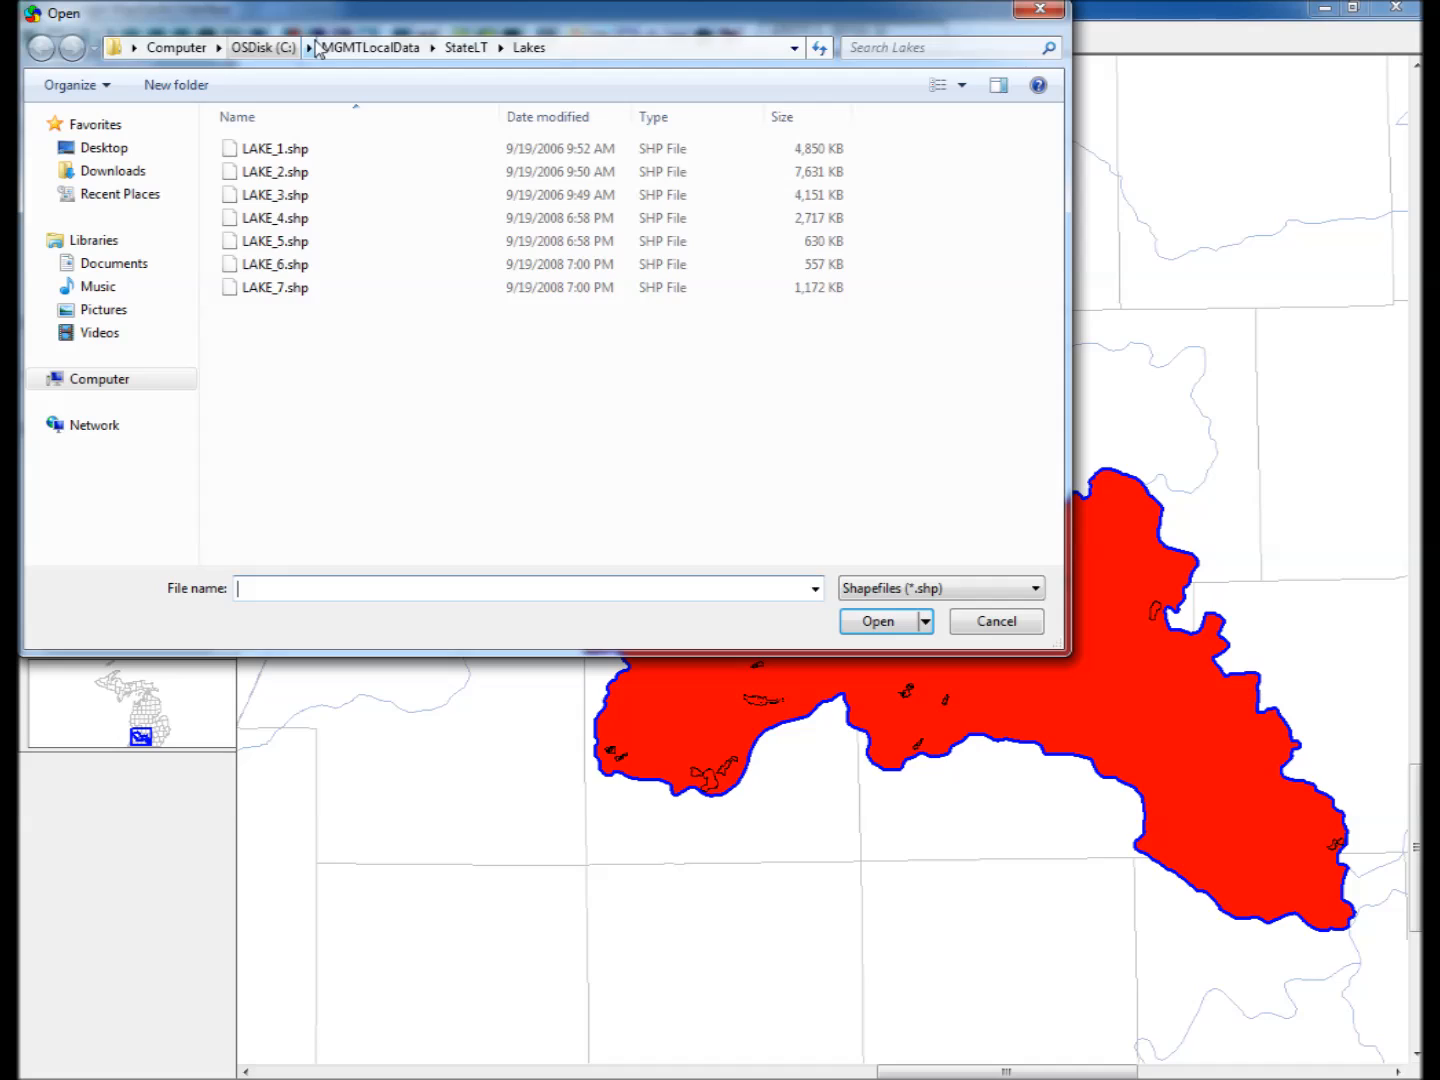
pyautogui.click(466, 48)
pyautogui.doubleClick(257, 515)
pyautogui.doubleClick(263, 149)
pyautogui.doubleClick(259, 200)
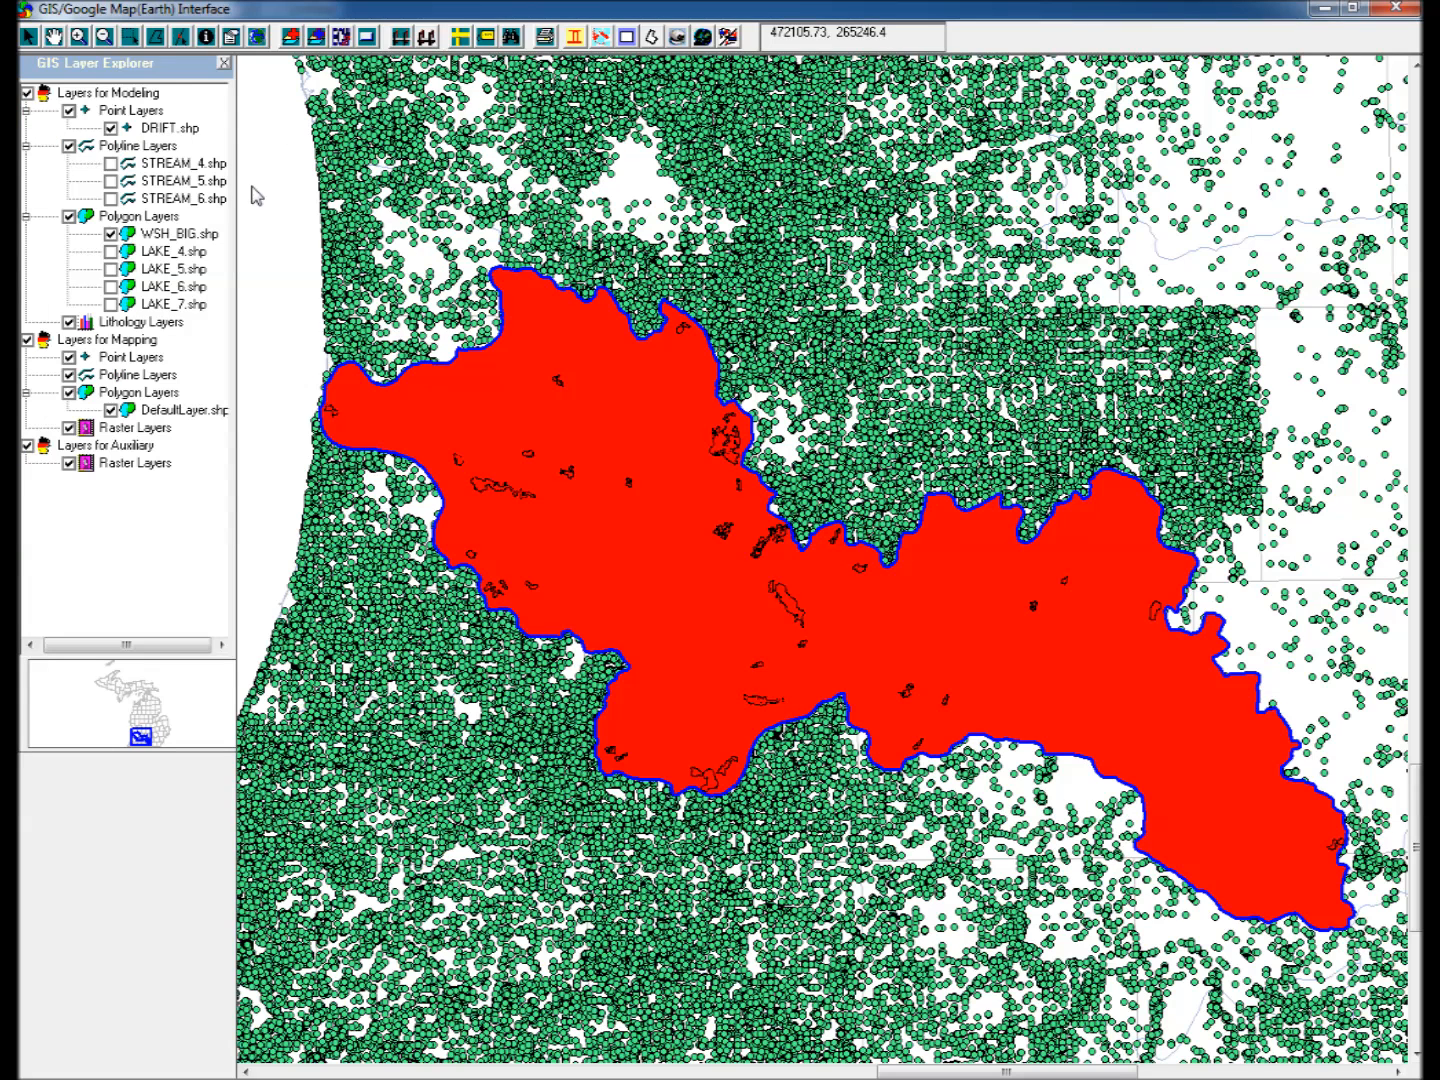
# Select the large watershed polygon of WSH_BIG.shp together with the features of all checked modeling layers inside it.
pyautogui.click(175, 237)
pyautogui.click(131, 38)
pyautogui.click(772, 576)
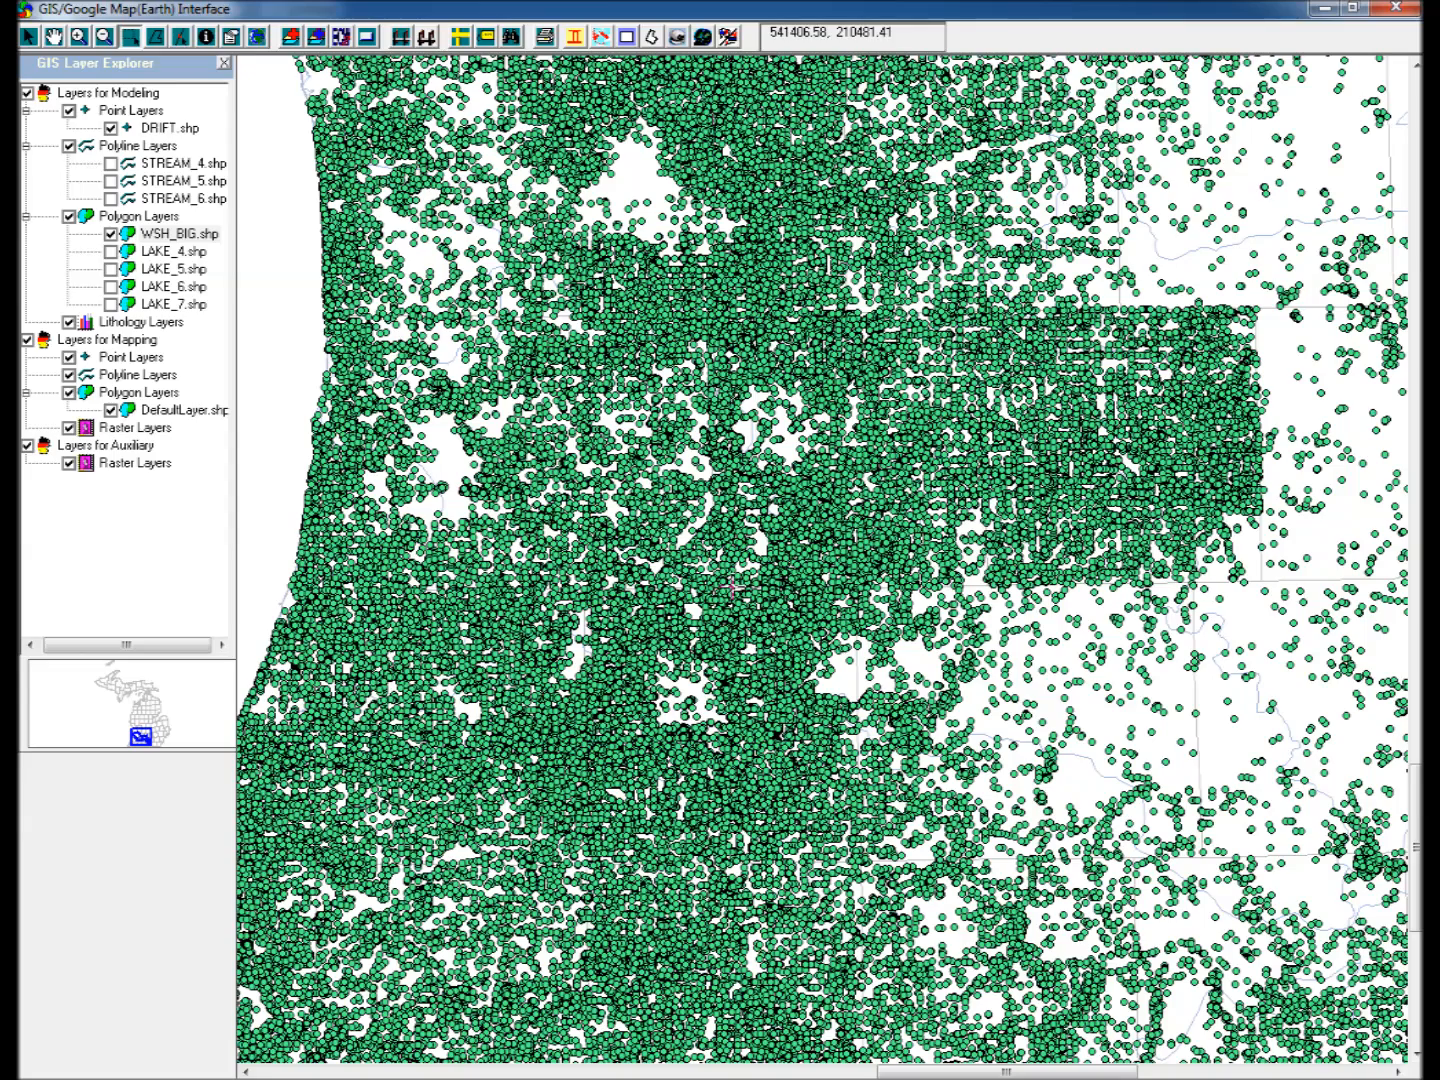
pyautogui.click(762, 546)
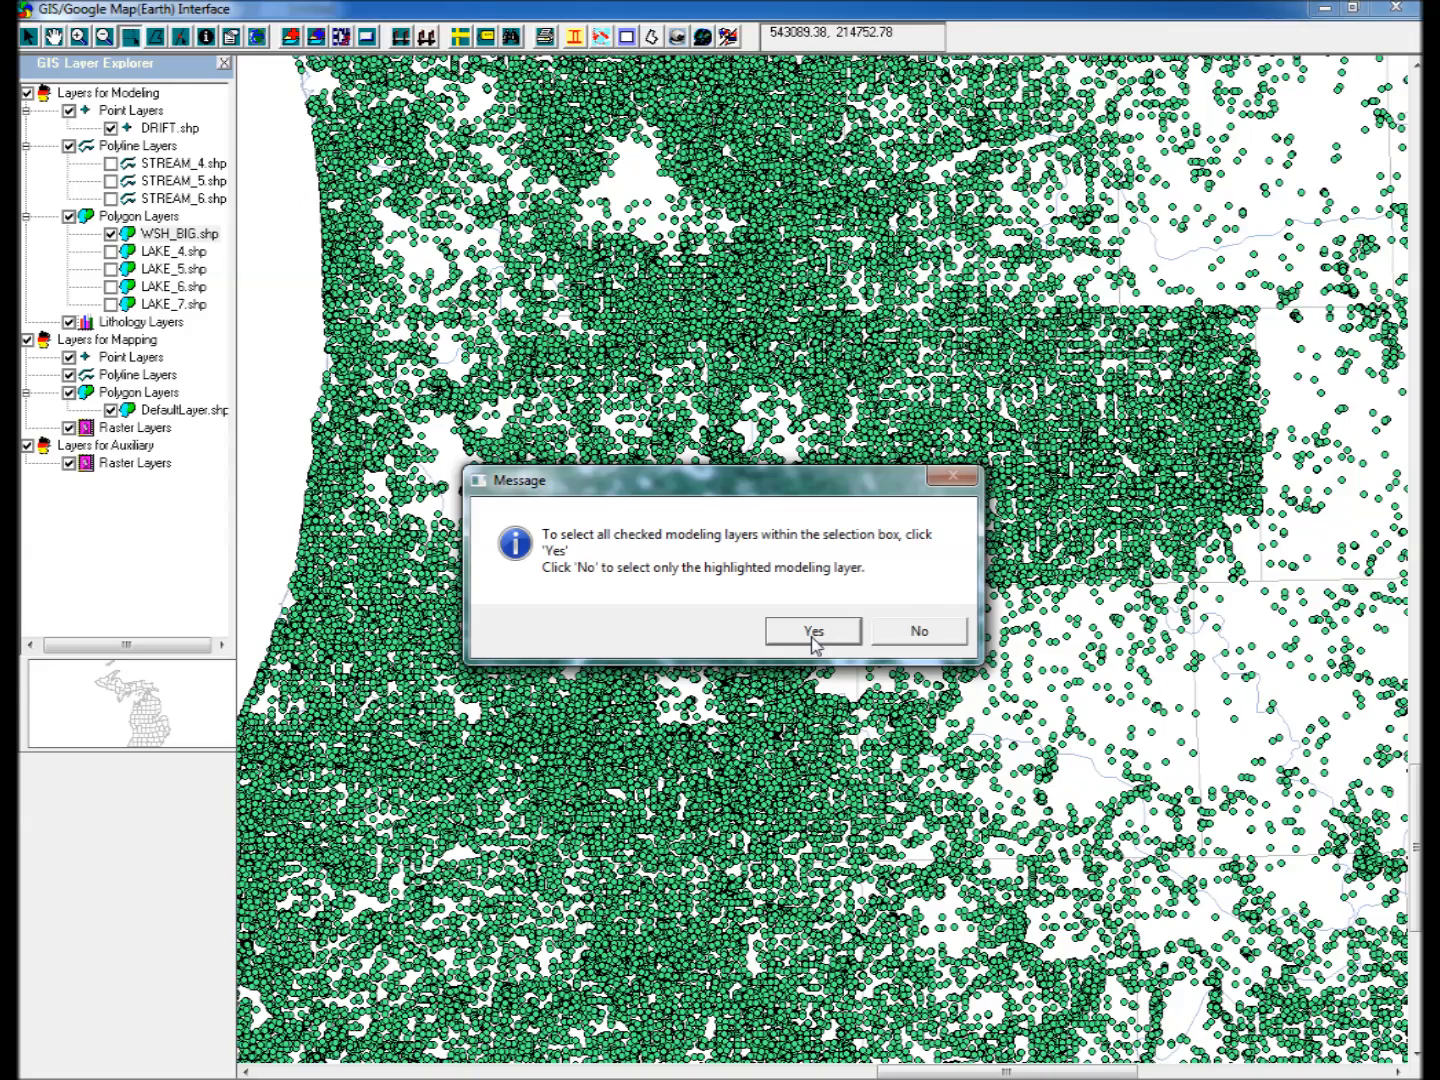
pyautogui.click(813, 633)
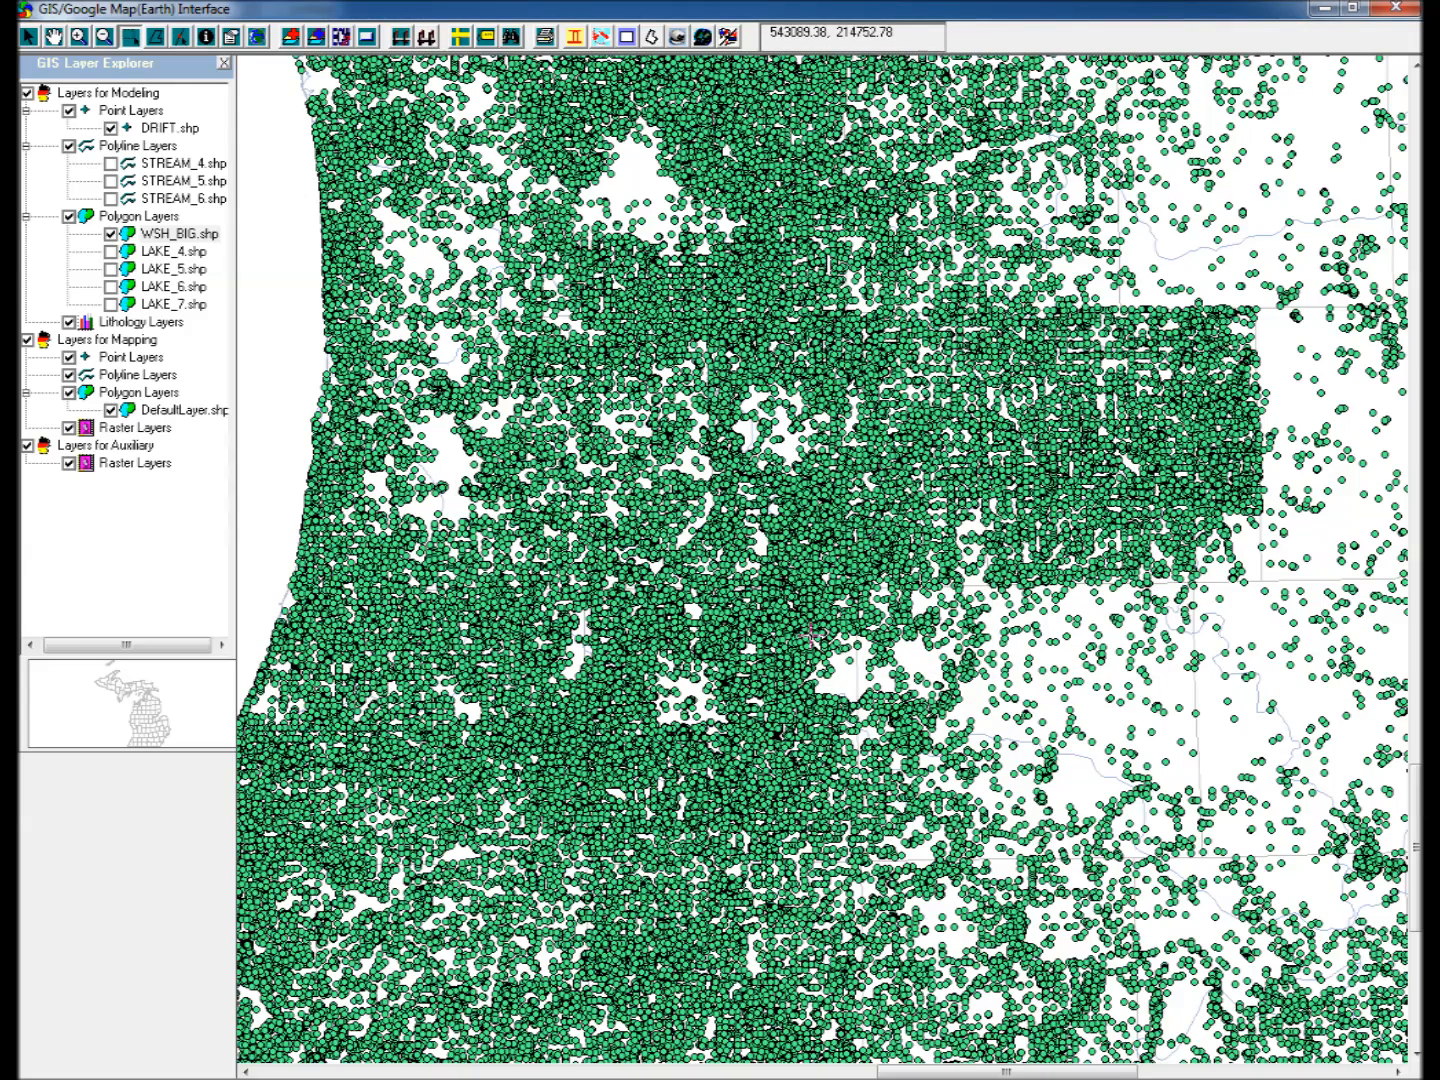
# Import the selected points from the GIS importer into the scatter data analysis with SWL_Elev as the parameter, excluding invalid data.
pyautogui.click(600, 39)
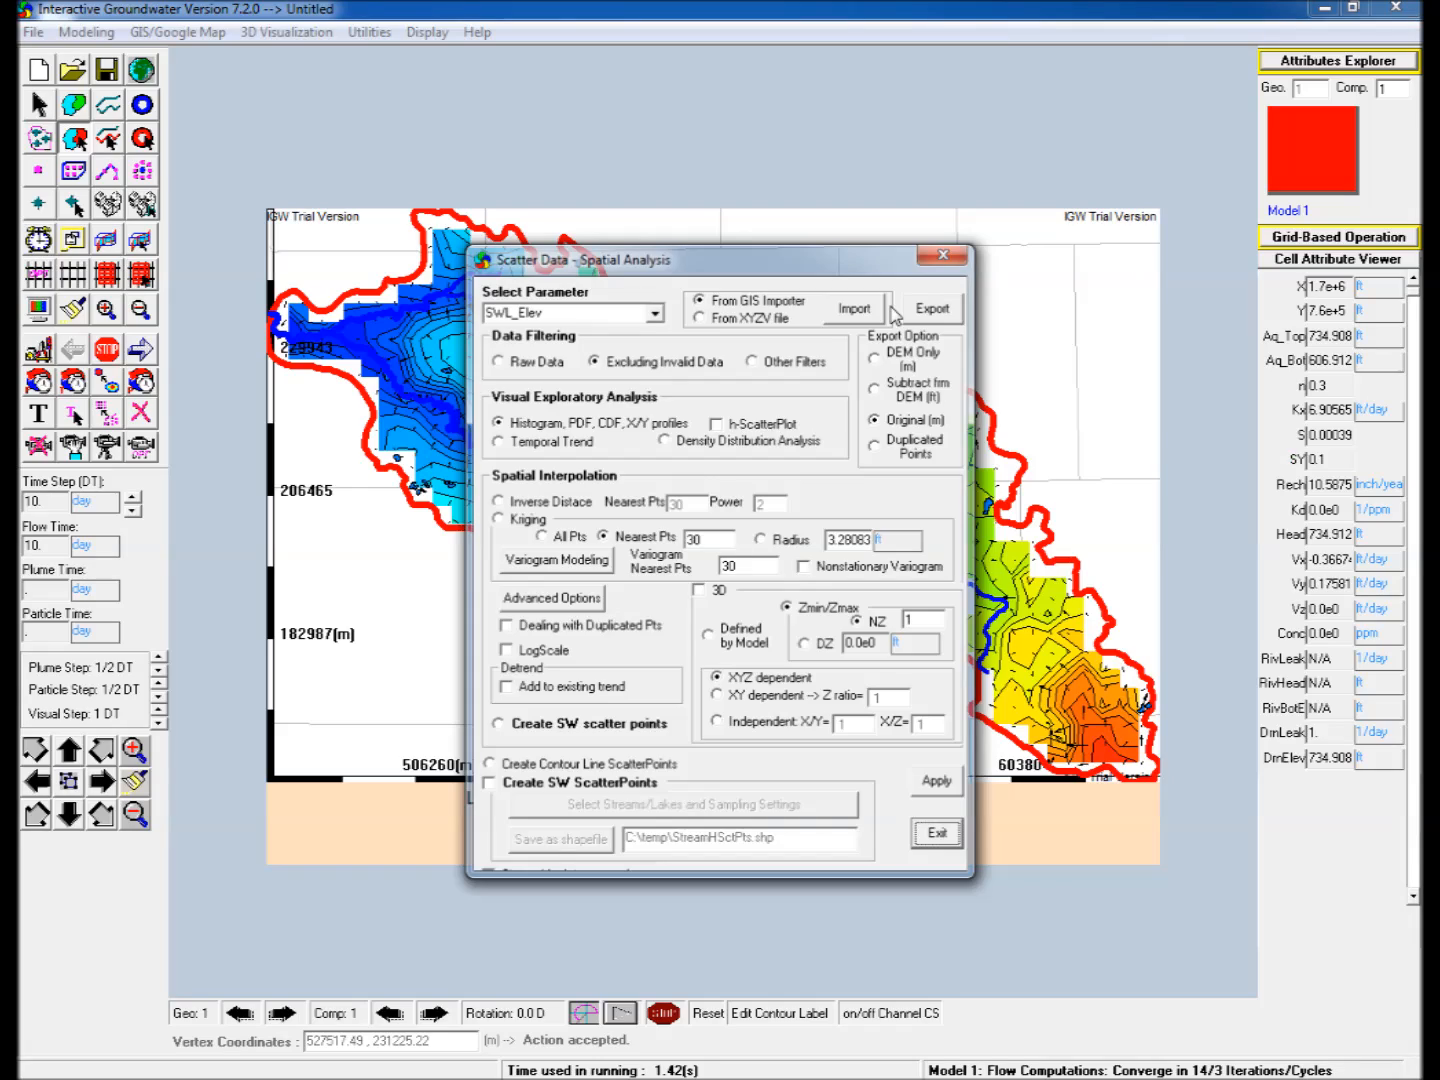
pyautogui.moveTo(817, 266); pyautogui.dragTo(1214, 272)
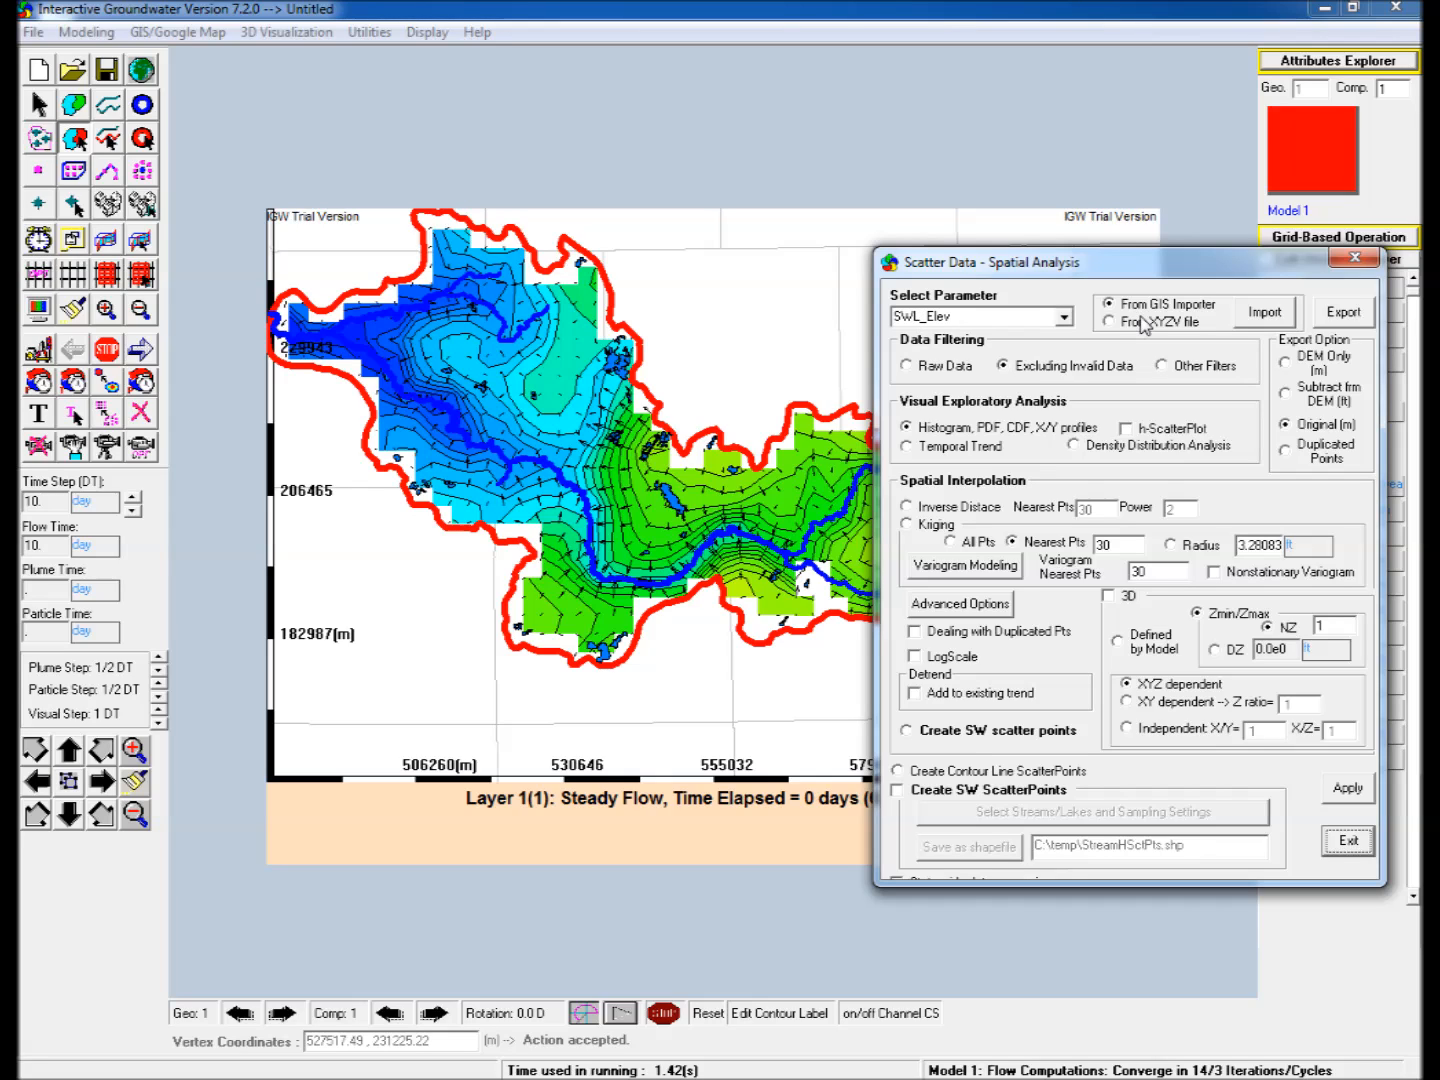
pyautogui.click(1283, 324)
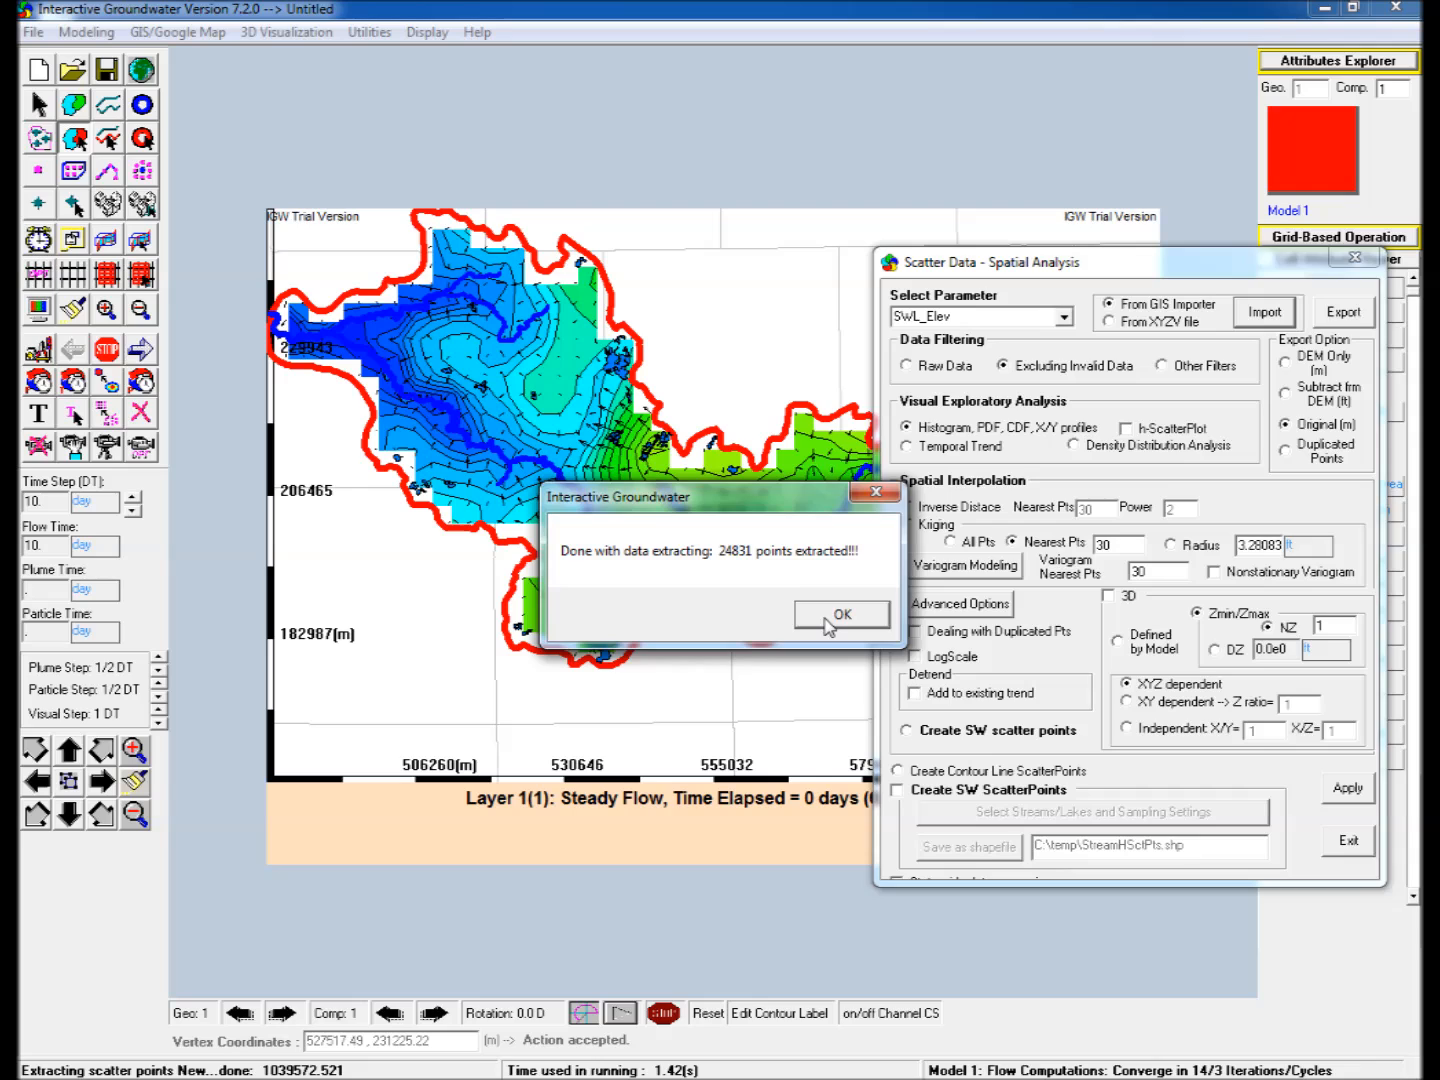
pyautogui.click(818, 620)
# Plot model versus observed heads sampled at the Wellogic SWL points from the GIS importer, using averaging in a layer.
pyautogui.moveTo(913, 268); pyautogui.dragTo(1281, 355)
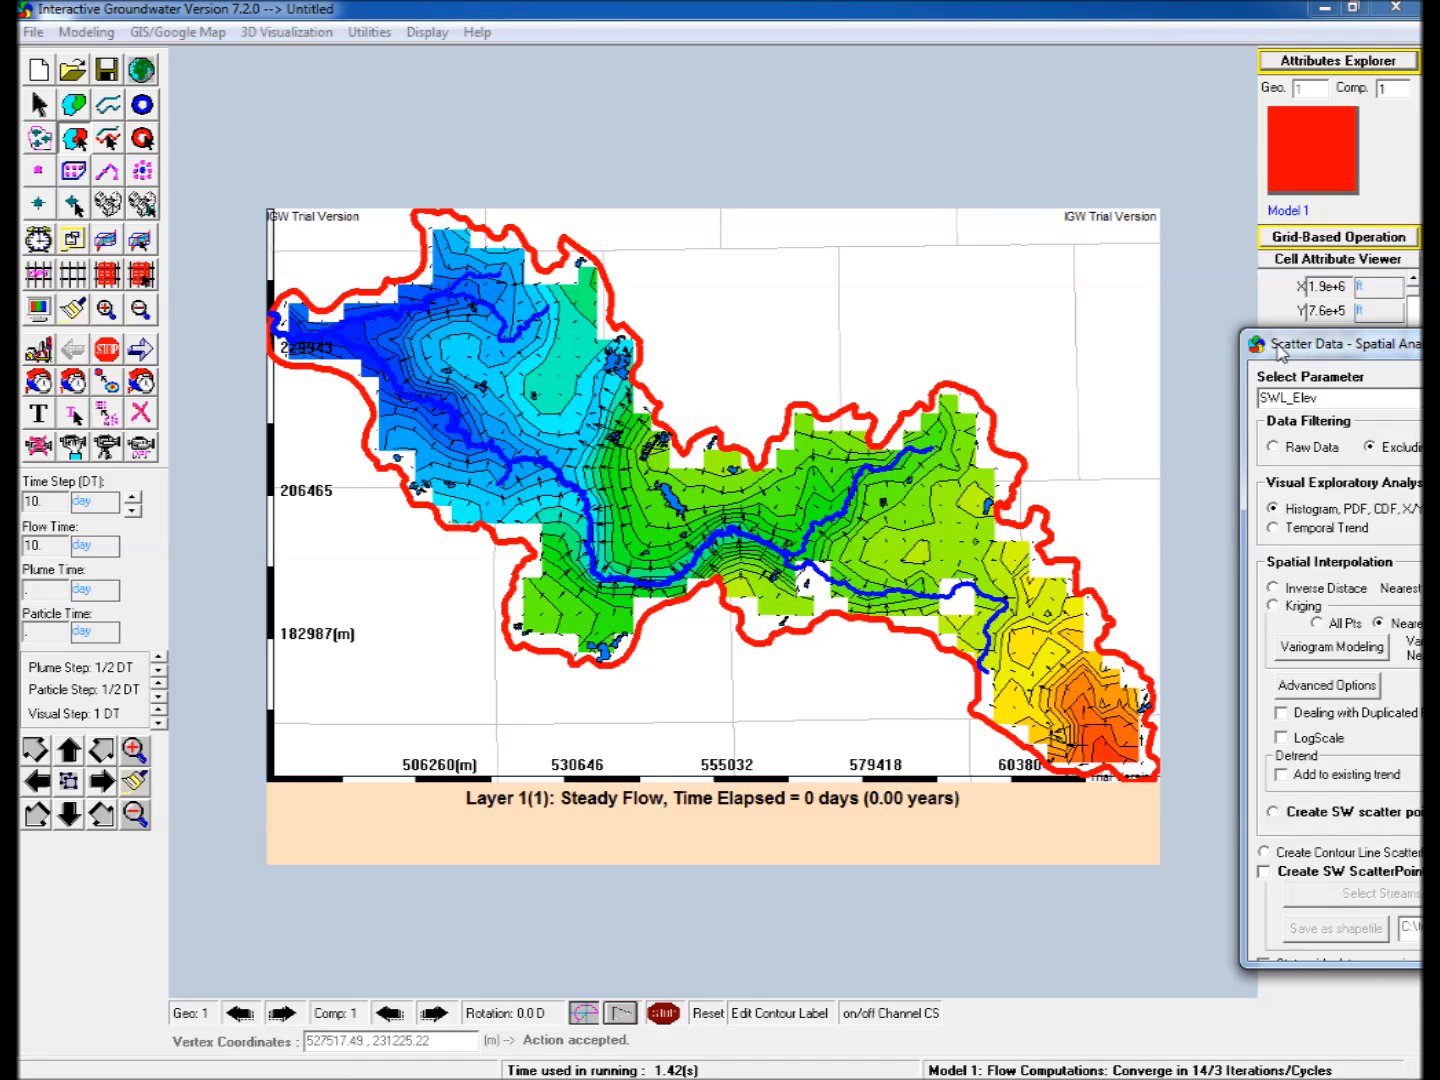
pyautogui.click(369, 34)
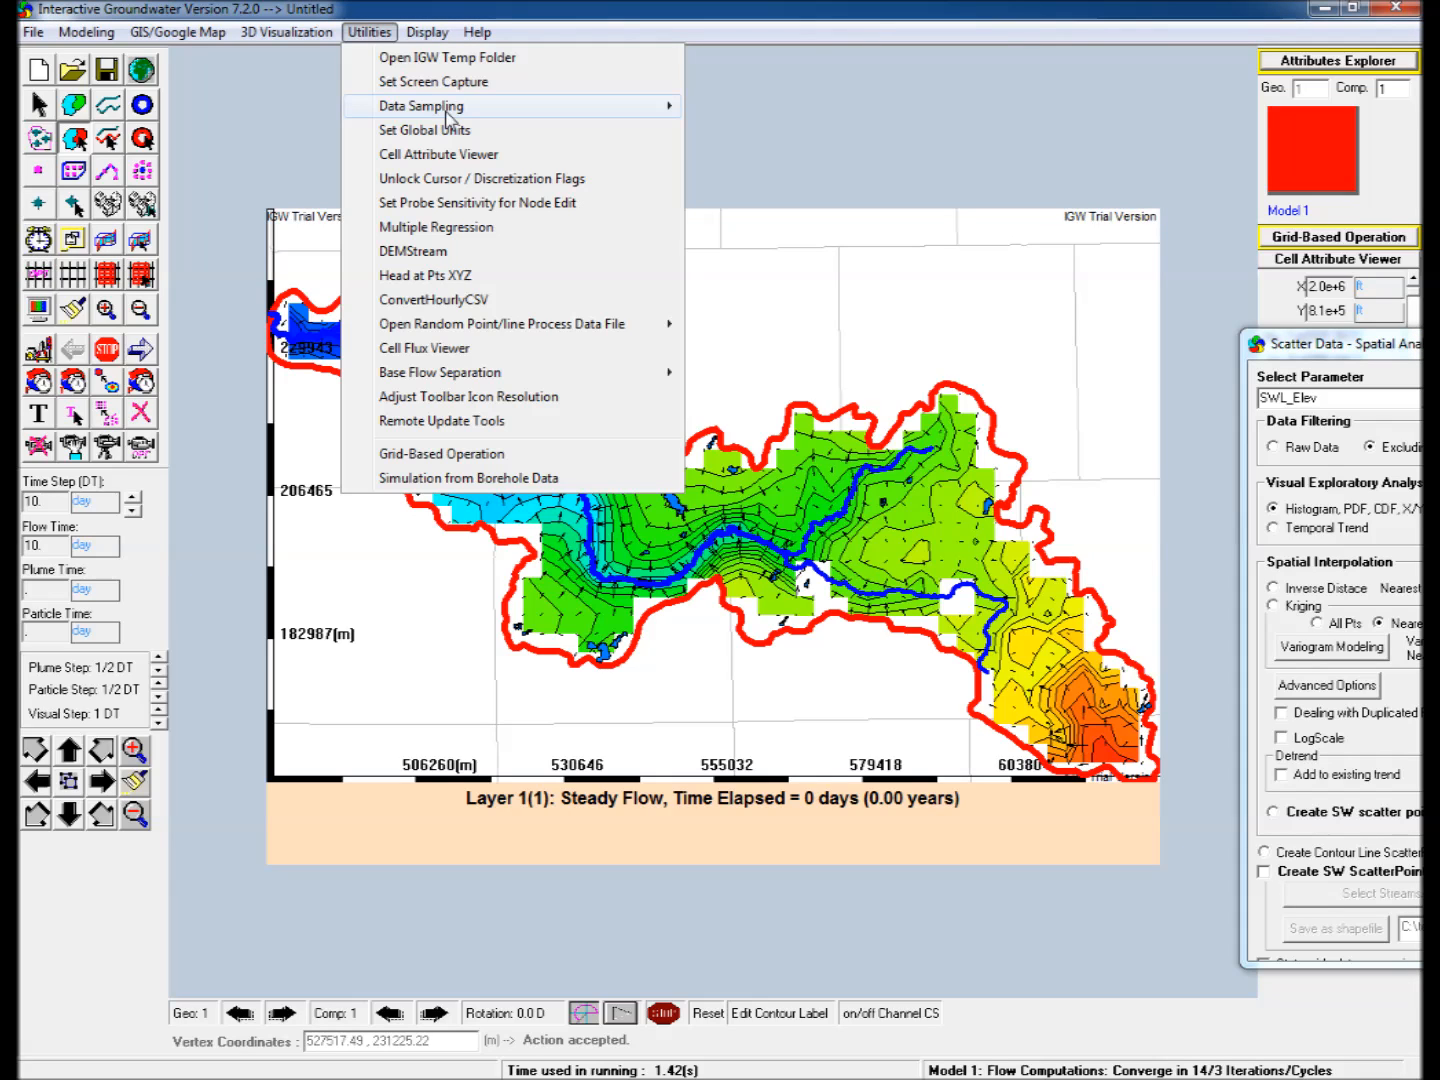
pyautogui.click(575, 114)
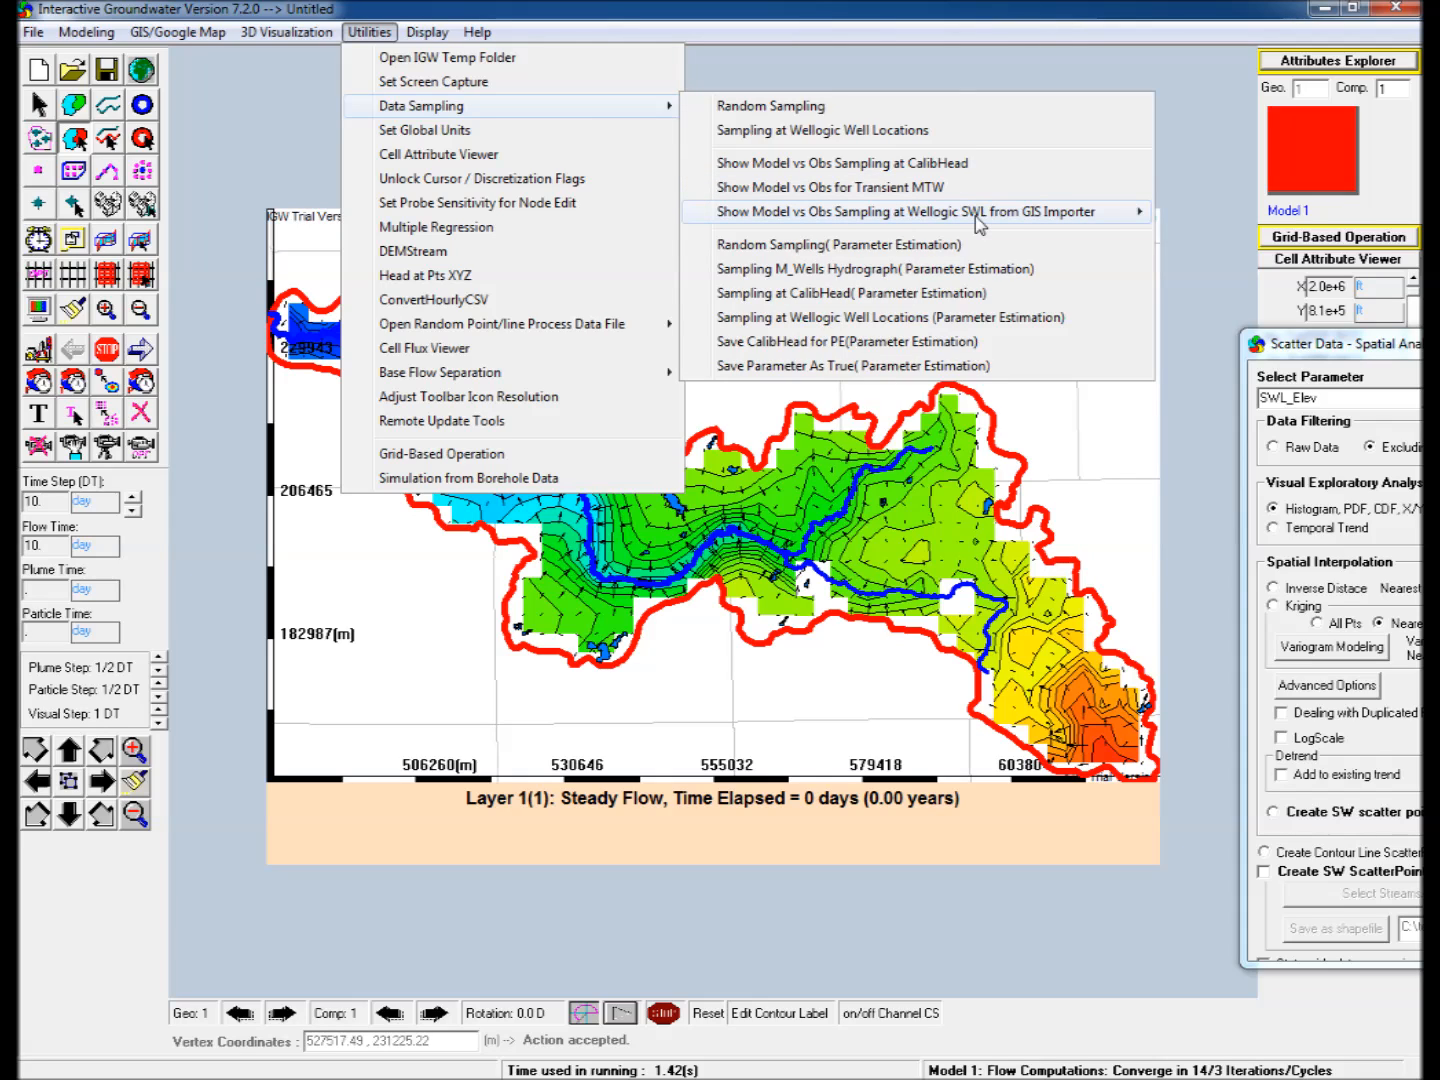
pyautogui.click(1108, 219)
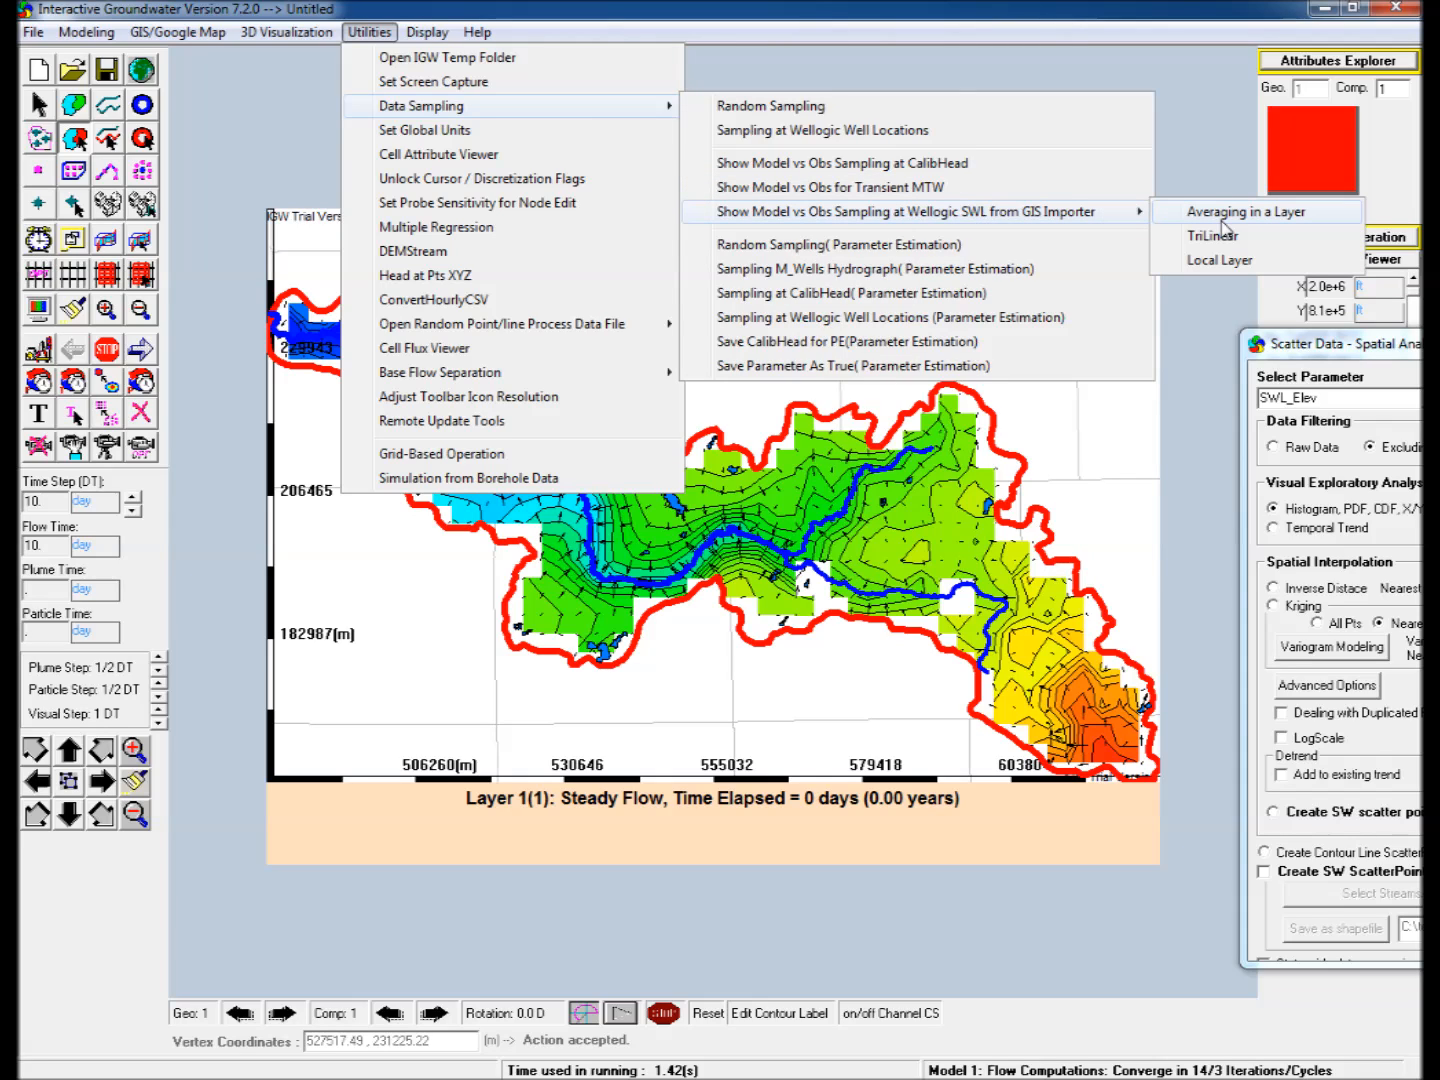
pyautogui.click(1217, 216)
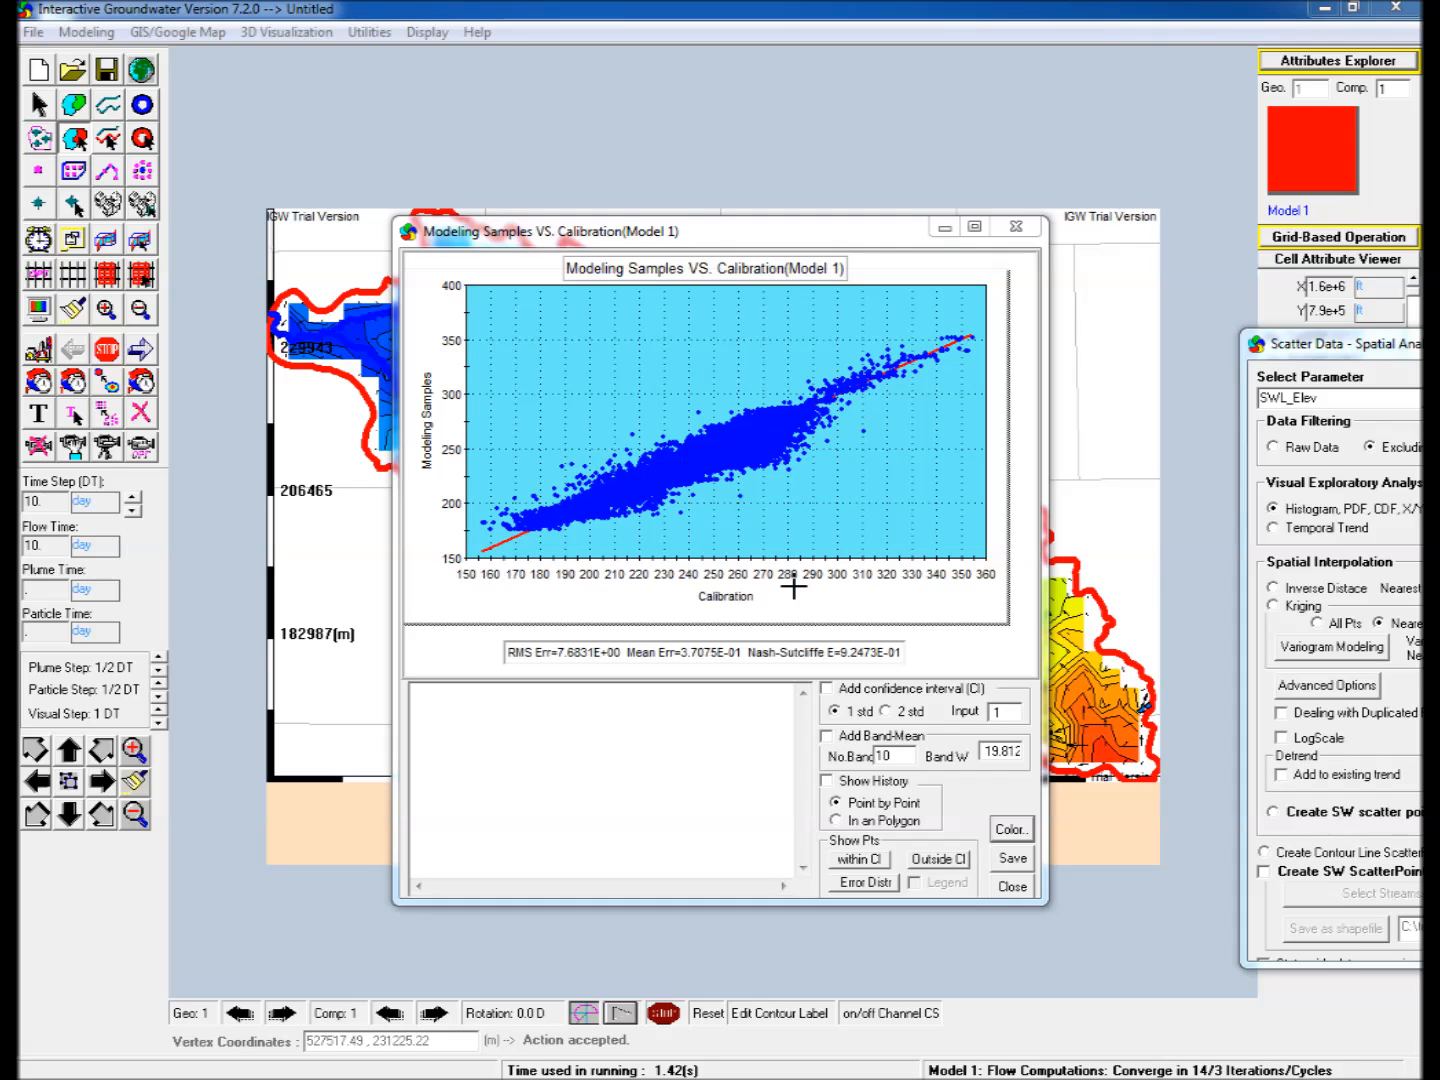
# Add the 1 std confidence interval and the band mean with 10 bands to the Model 1 calibration plot.
pyautogui.click(826, 688)
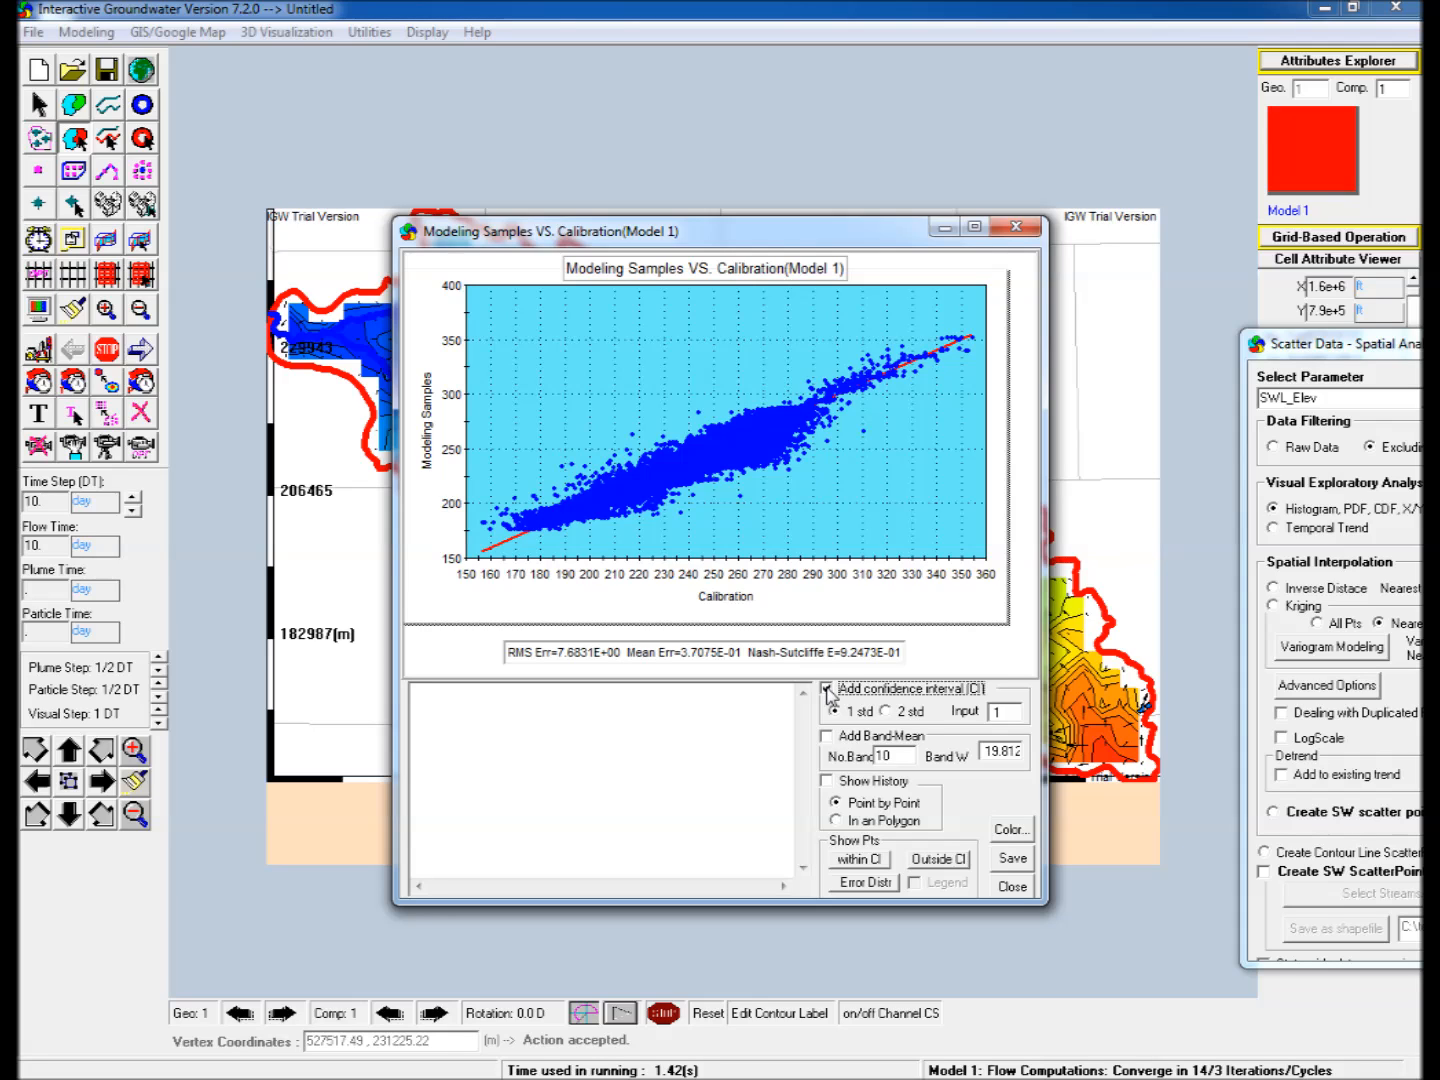
pyautogui.click(826, 736)
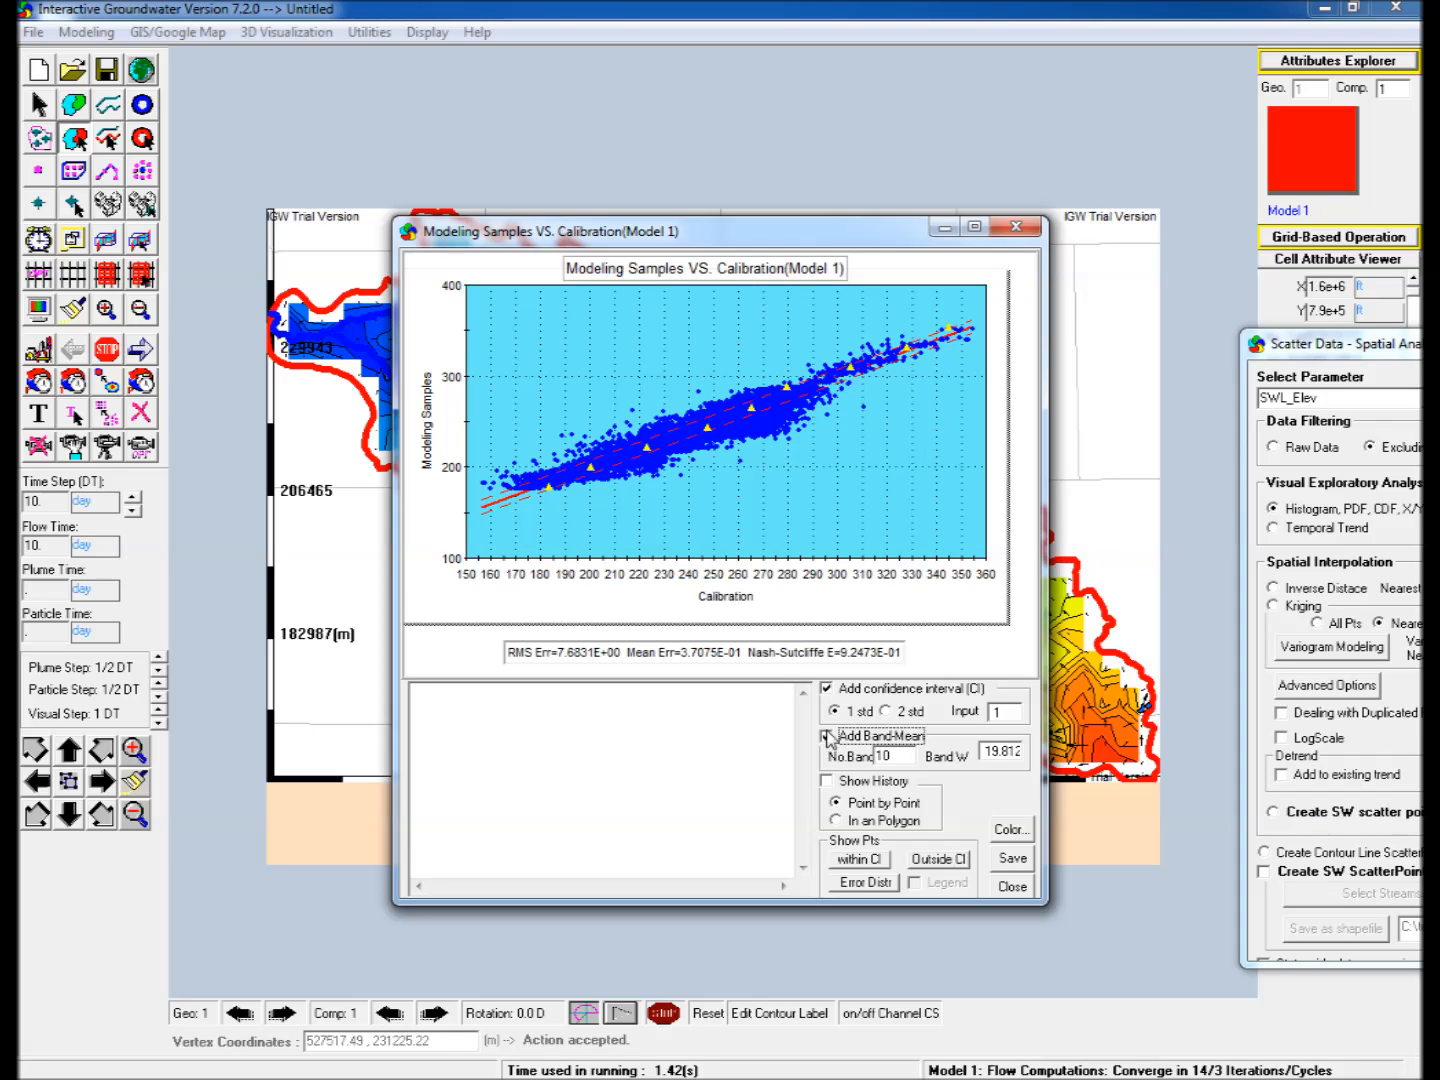
pyautogui.moveTo(731, 232); pyautogui.dragTo(1327, 366)
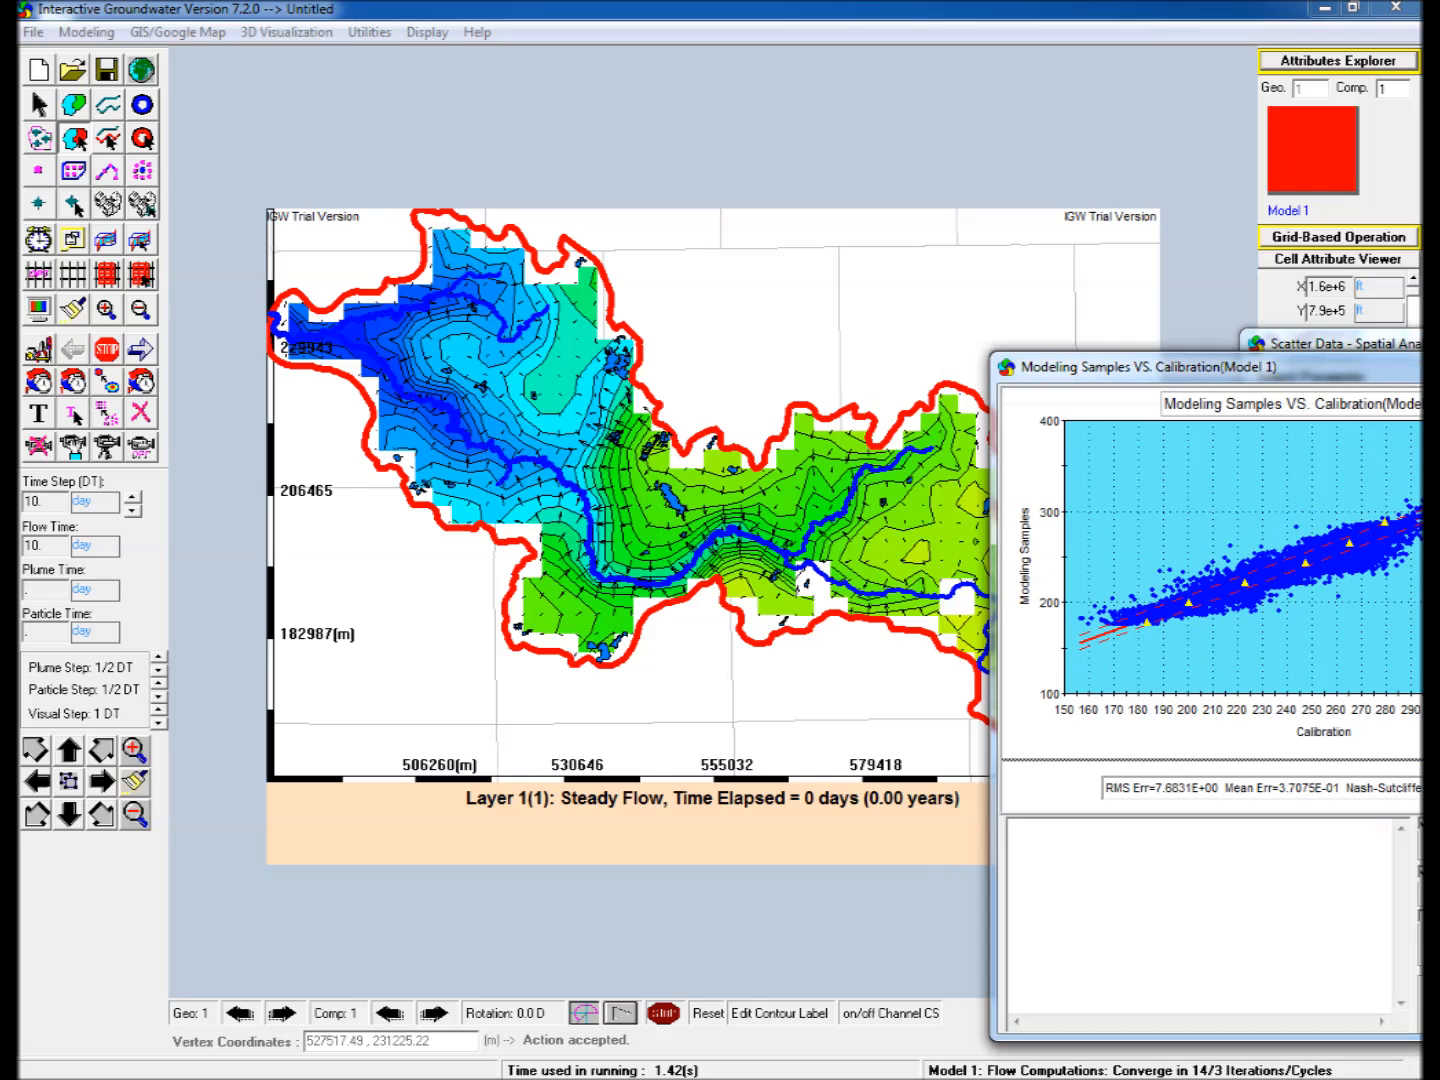
# Return to the GIS/Google Map interface, hide the DRIFT.shp layer and place the calibration plot over the map.
pyautogui.moveTo(968, 1066)
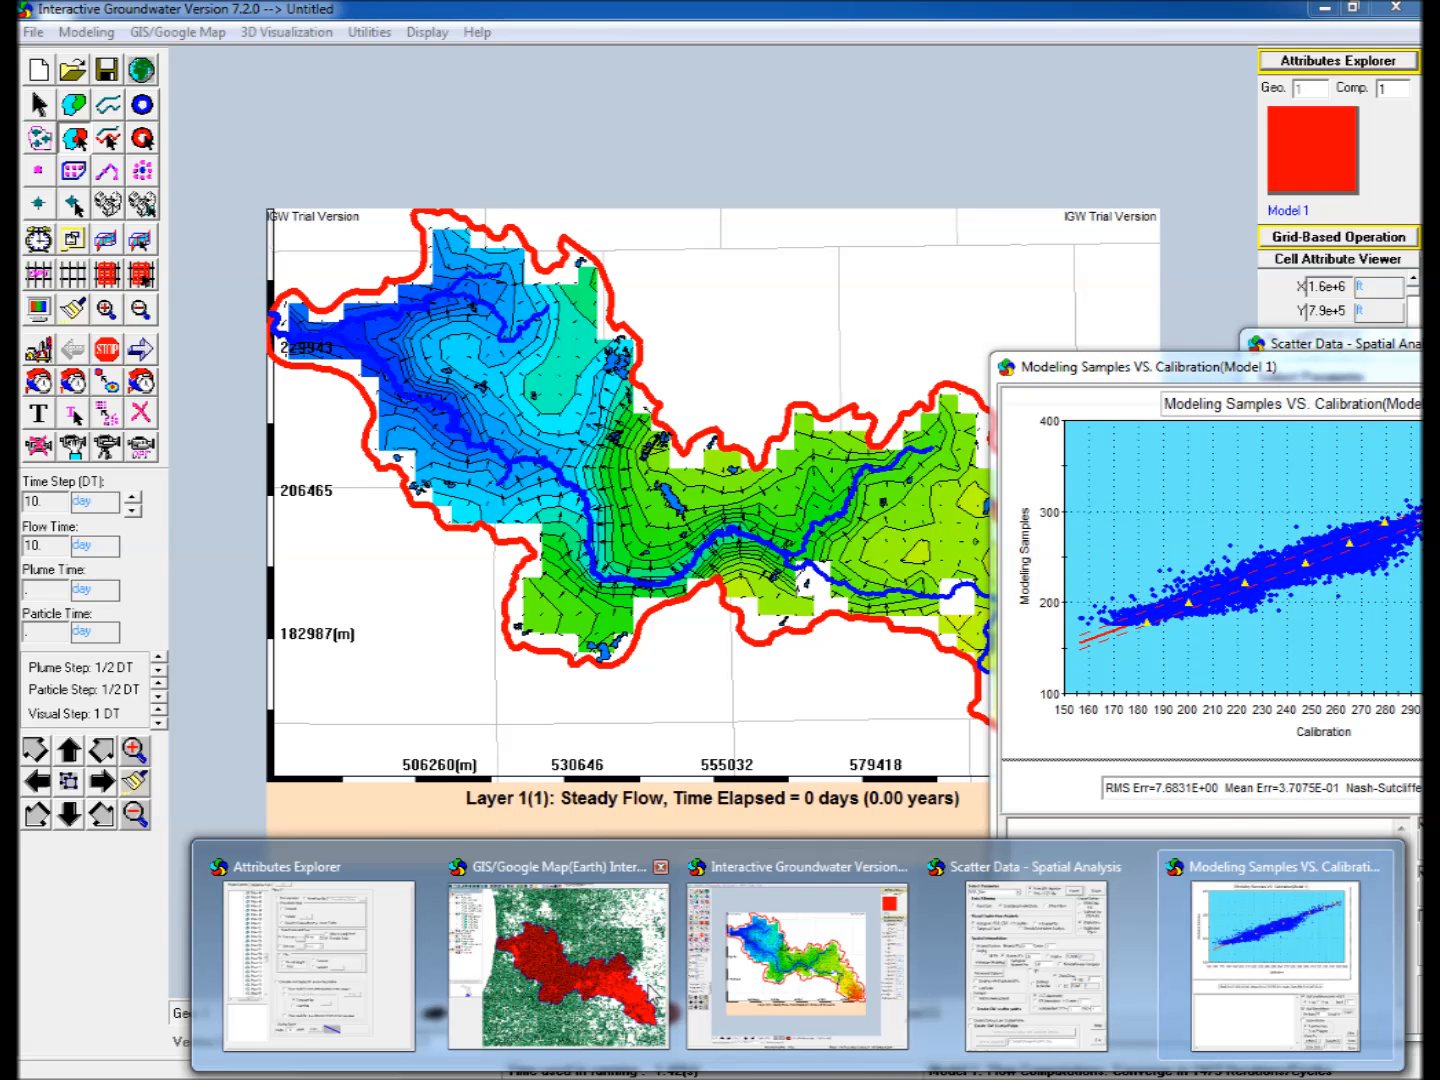
pyautogui.click(568, 995)
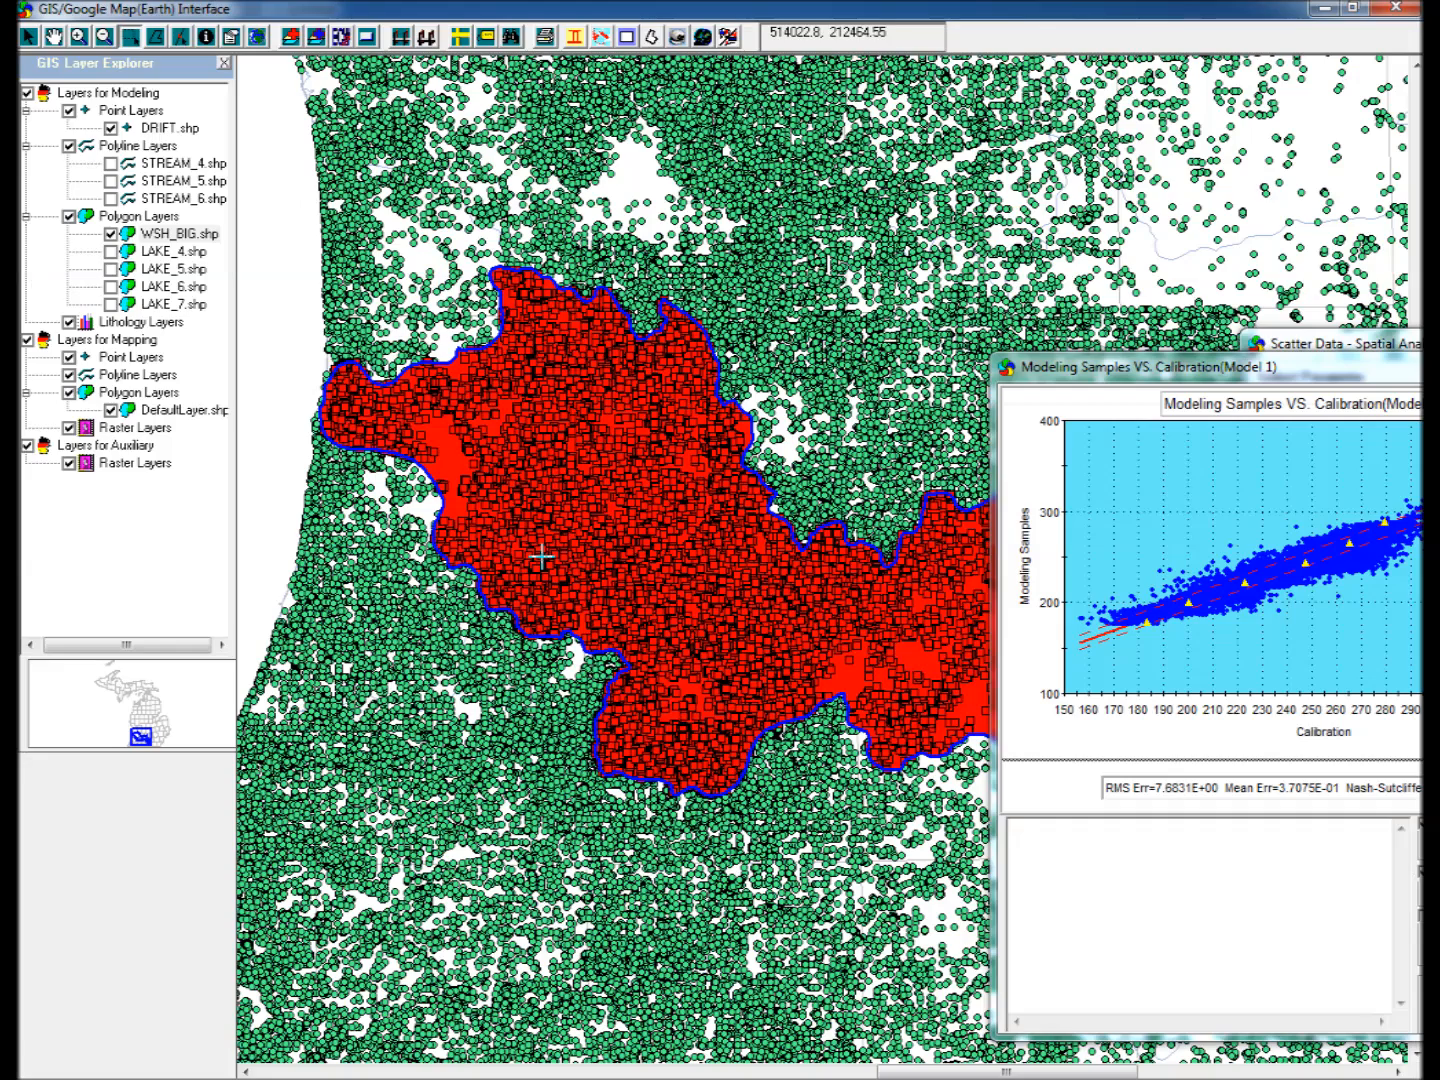
pyautogui.click(110, 128)
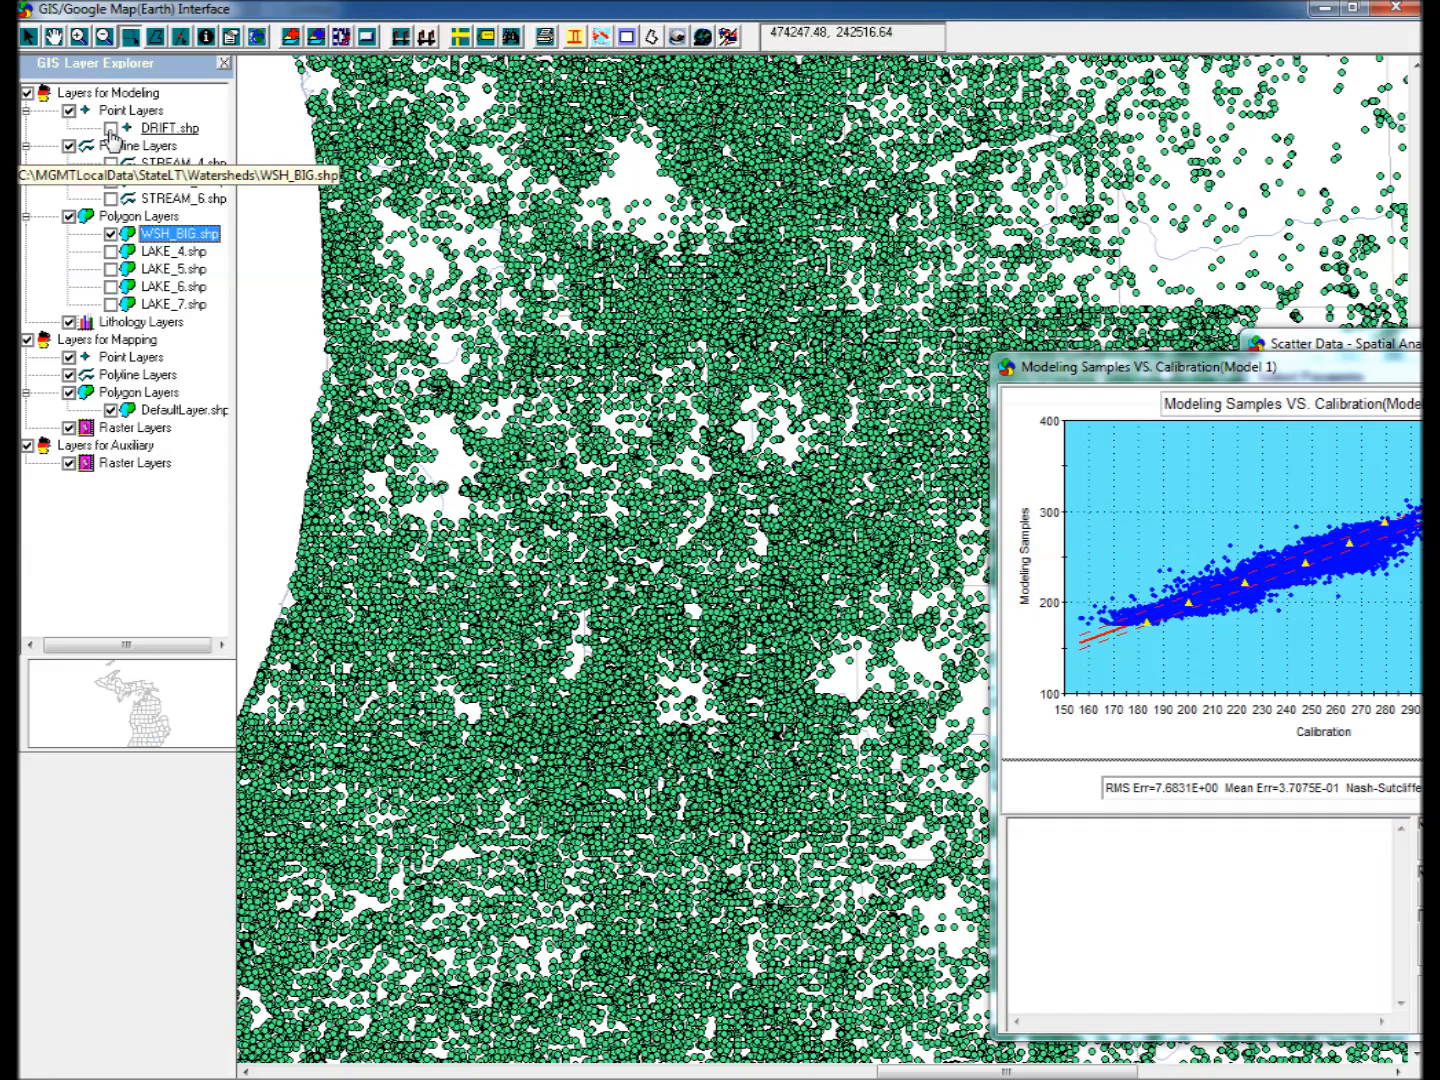
pyautogui.moveTo(1188, 381); pyautogui.dragTo(691, 440)
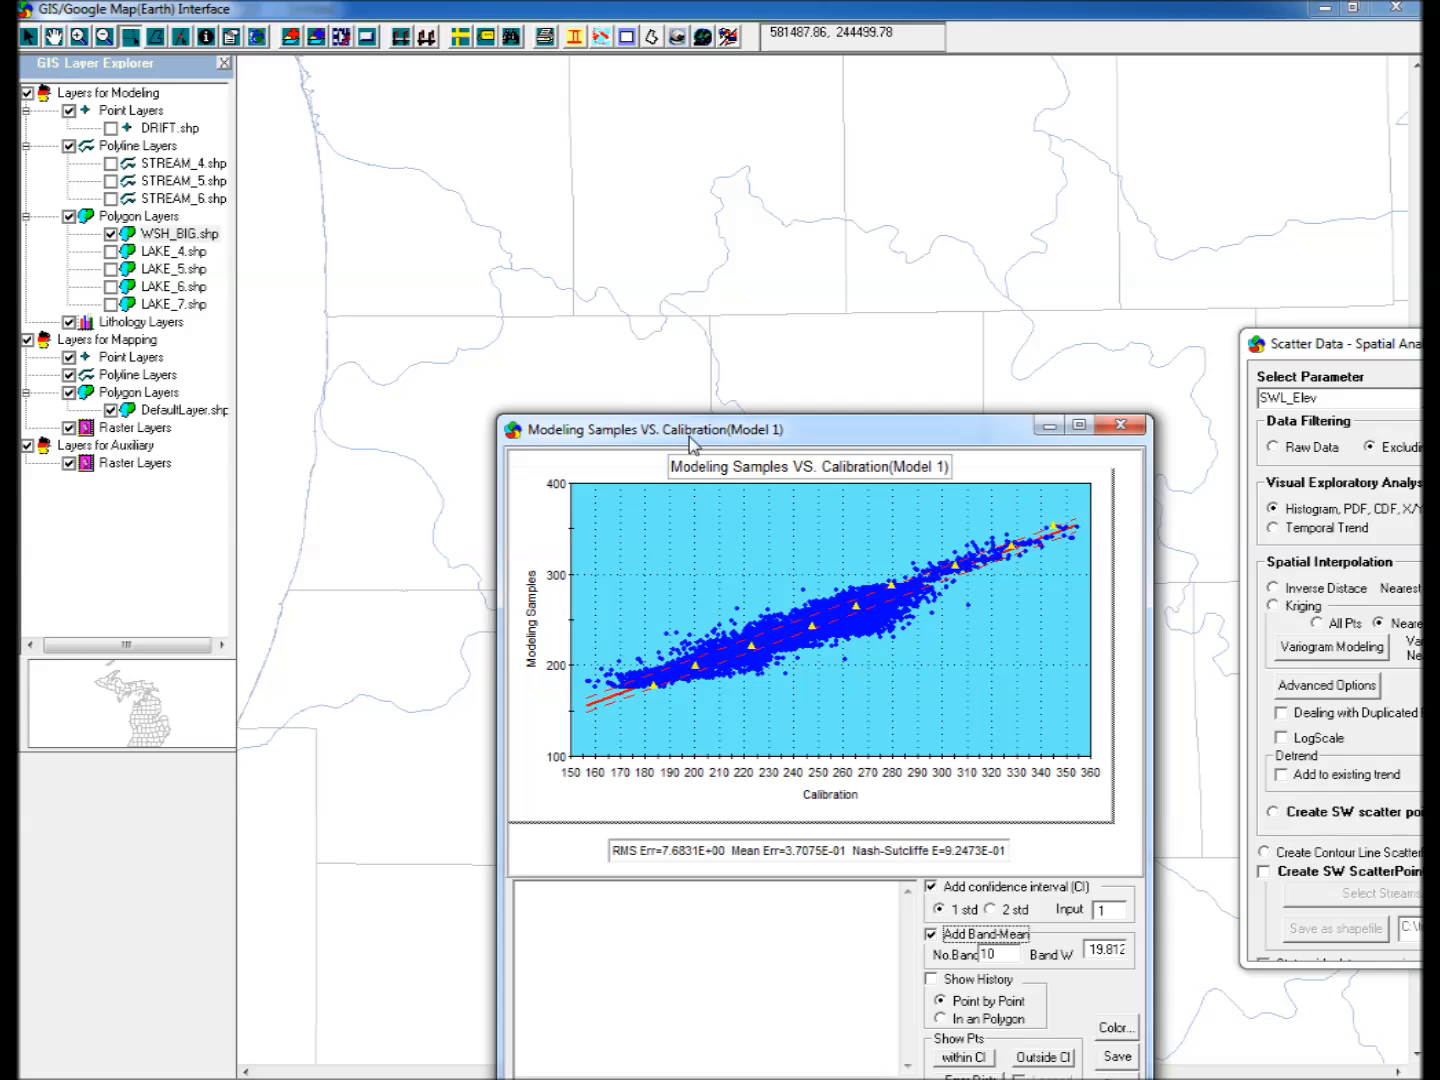
# Turn on point-by-point history and pick outlying points above the low end of the calibration trend to locate them on the map.
pyautogui.click(615, 661)
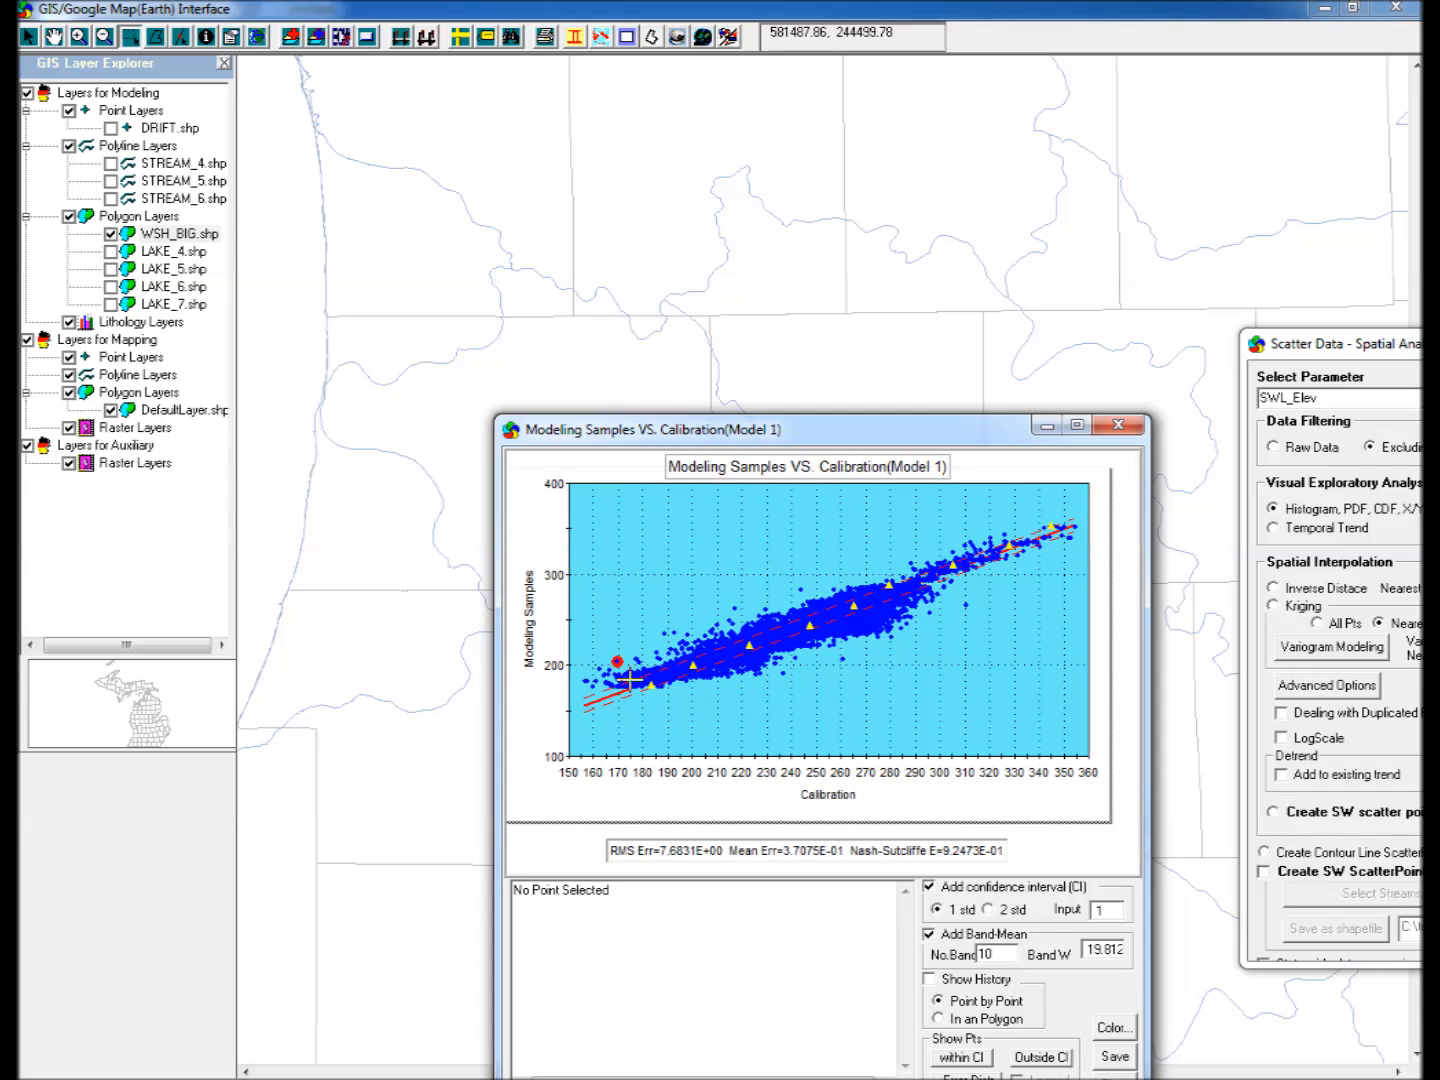
pyautogui.click(927, 981)
pyautogui.moveTo(767, 440); pyautogui.dragTo(1067, 332)
pyautogui.click(953, 546)
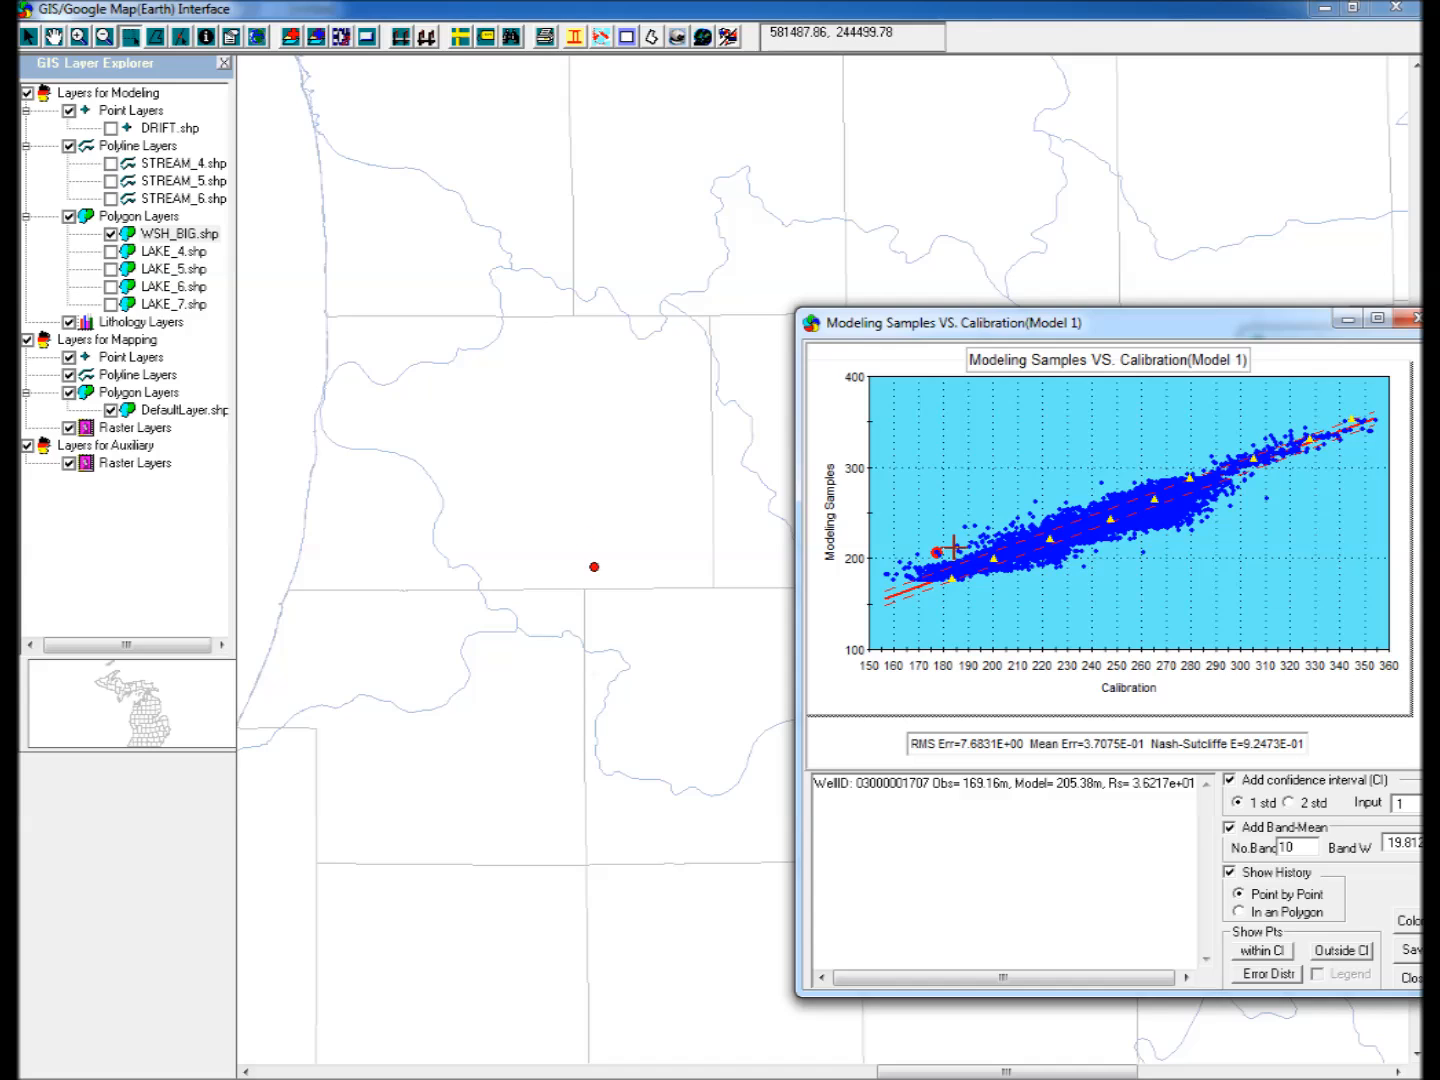
pyautogui.click(958, 552)
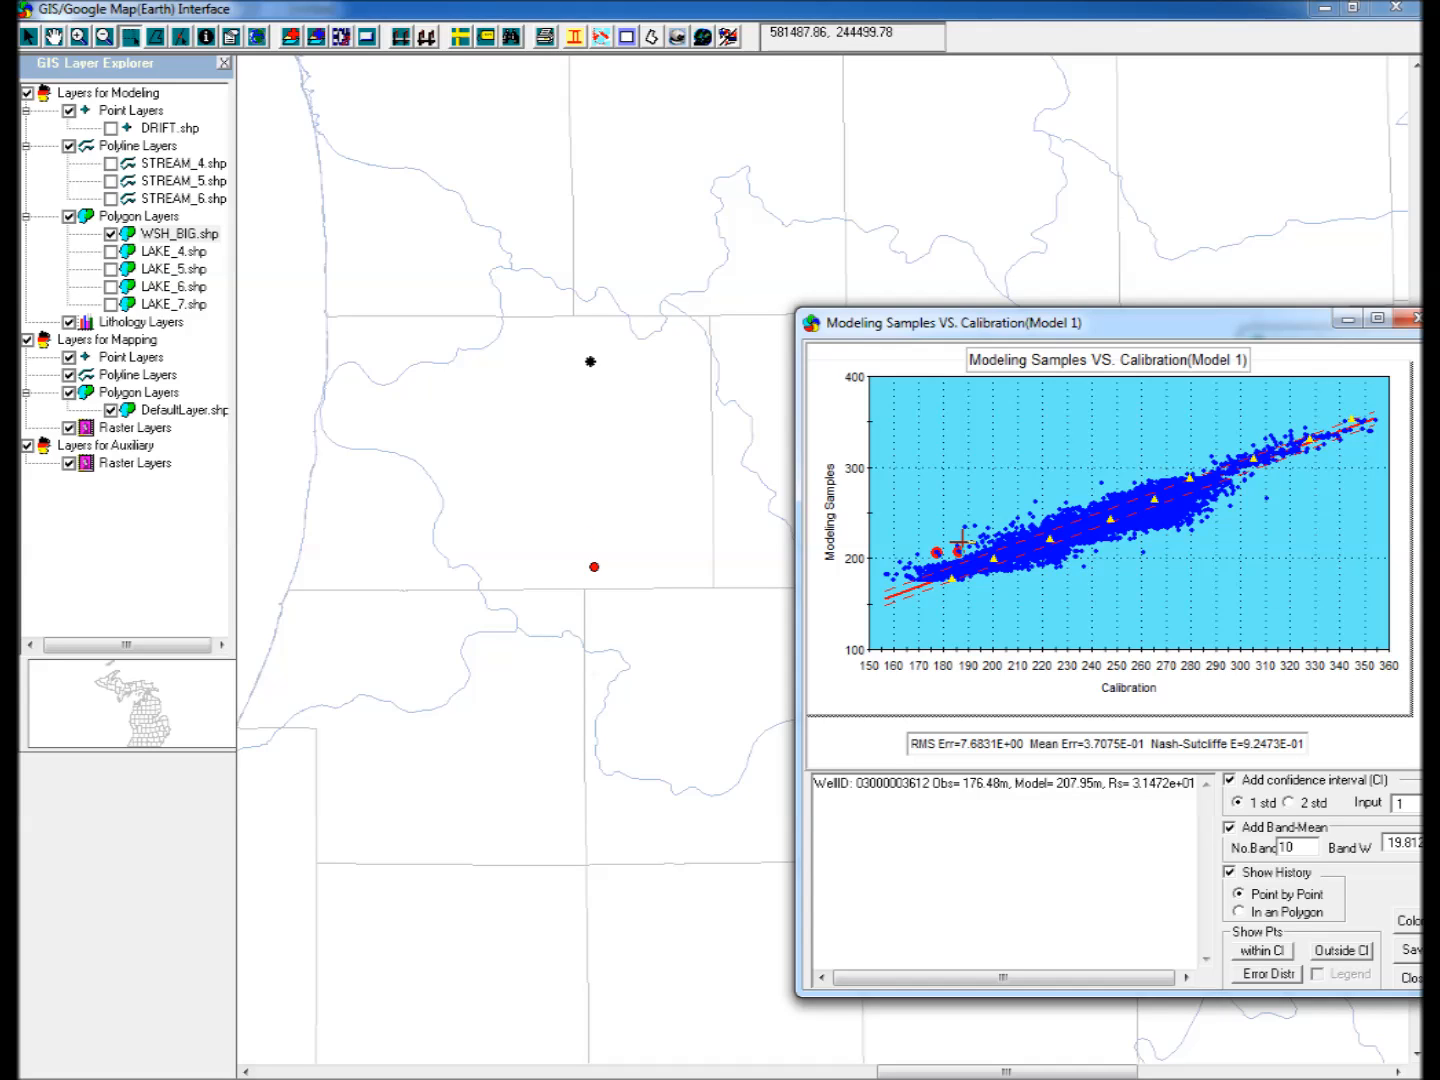
pyautogui.click(967, 527)
# Switch the history to polygon selection and enclose the outlying points above the low end of the calibration trend in a polygon.
pyautogui.click(1242, 911)
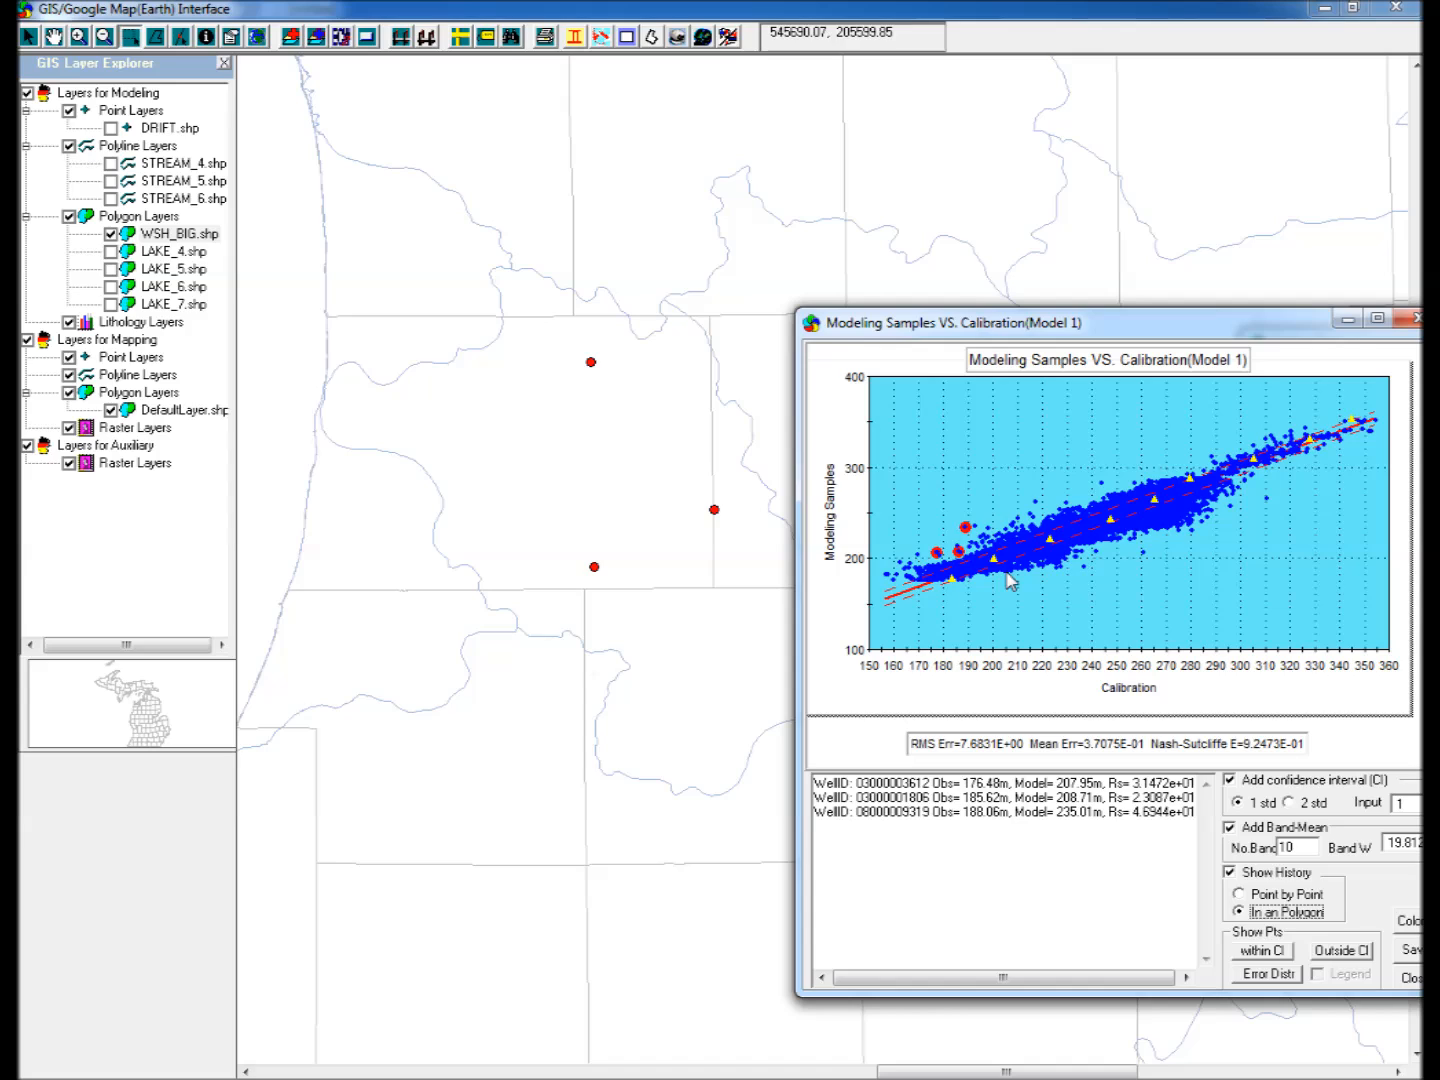
pyautogui.click(954, 540)
pyautogui.click(984, 546)
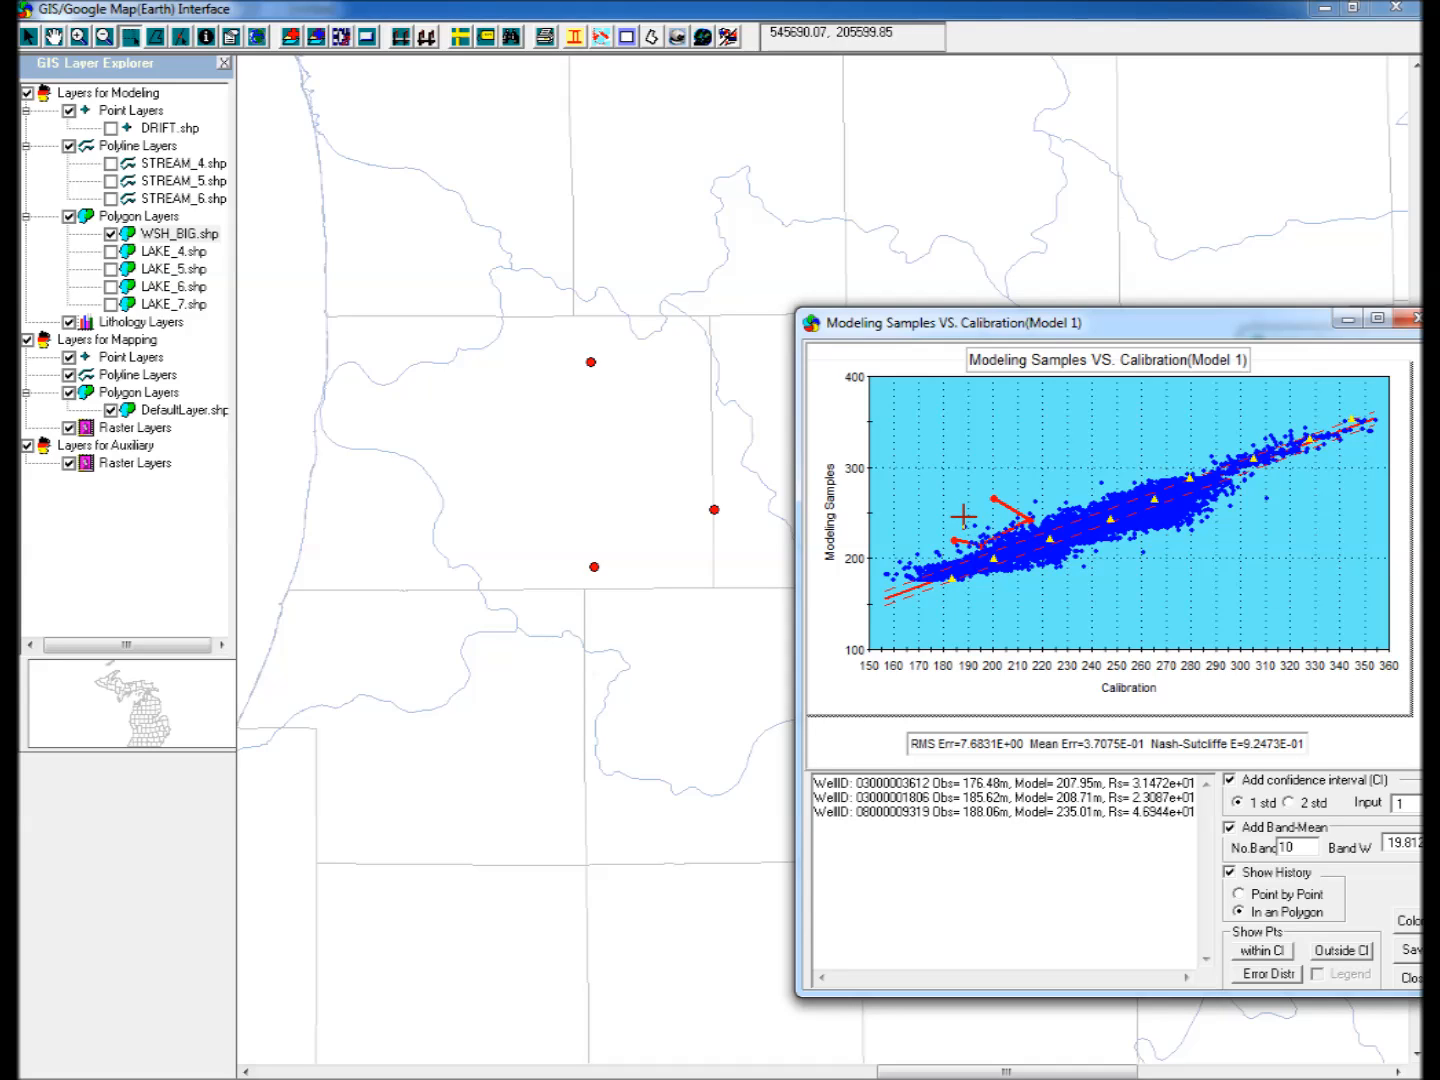
pyautogui.doubleClick(963, 516)
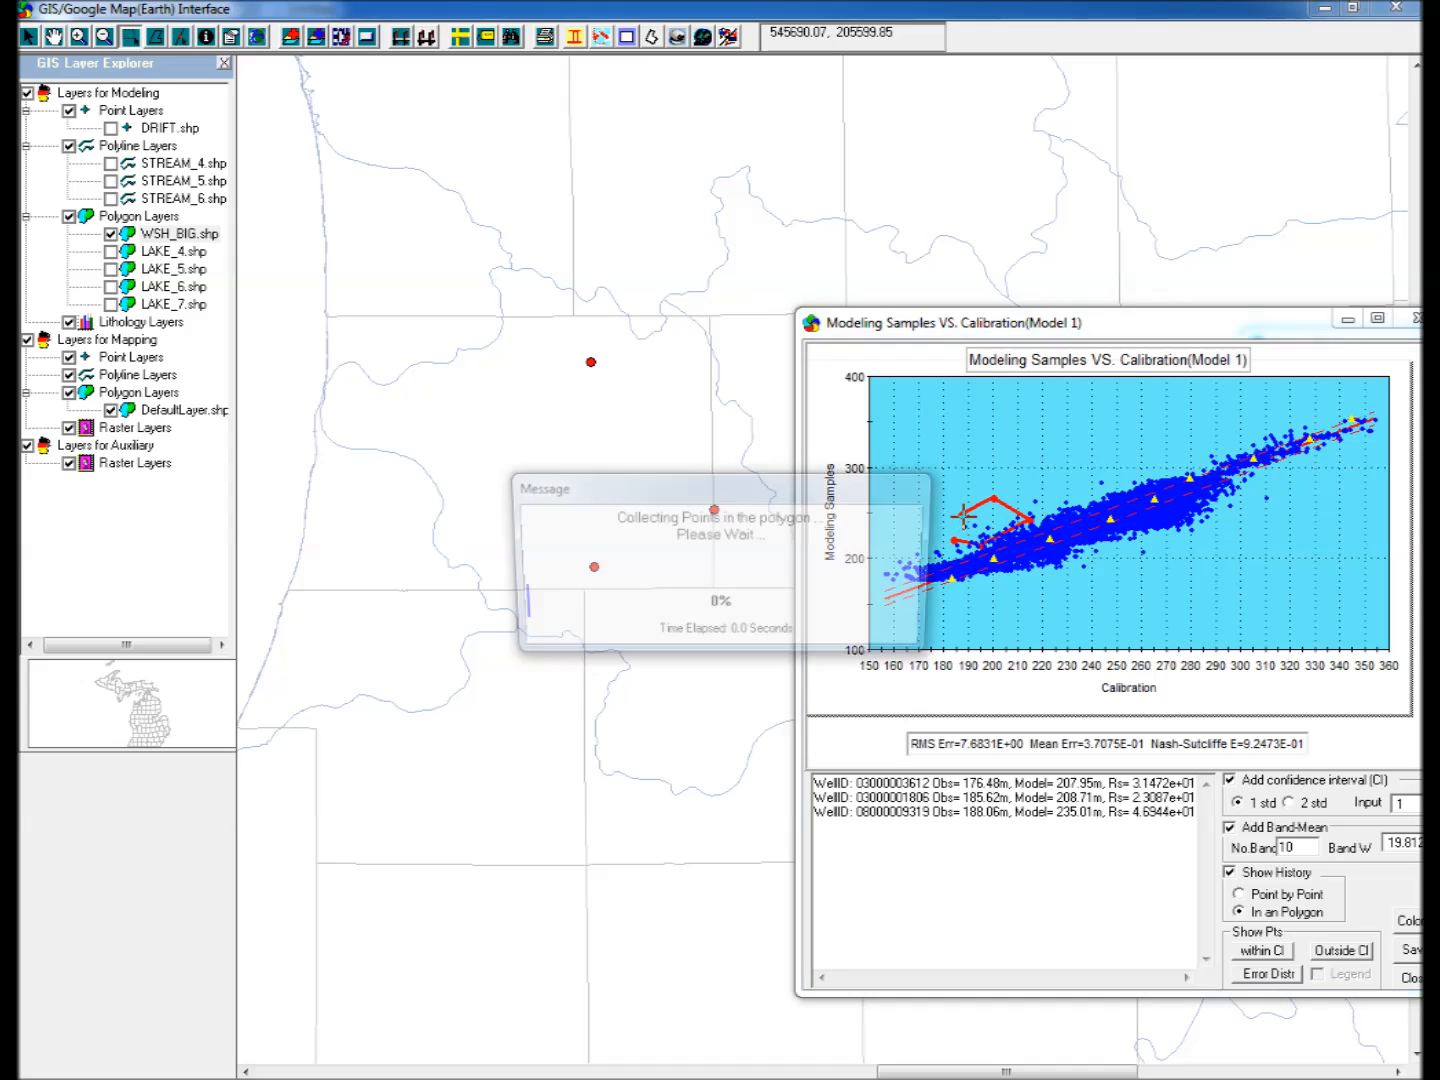